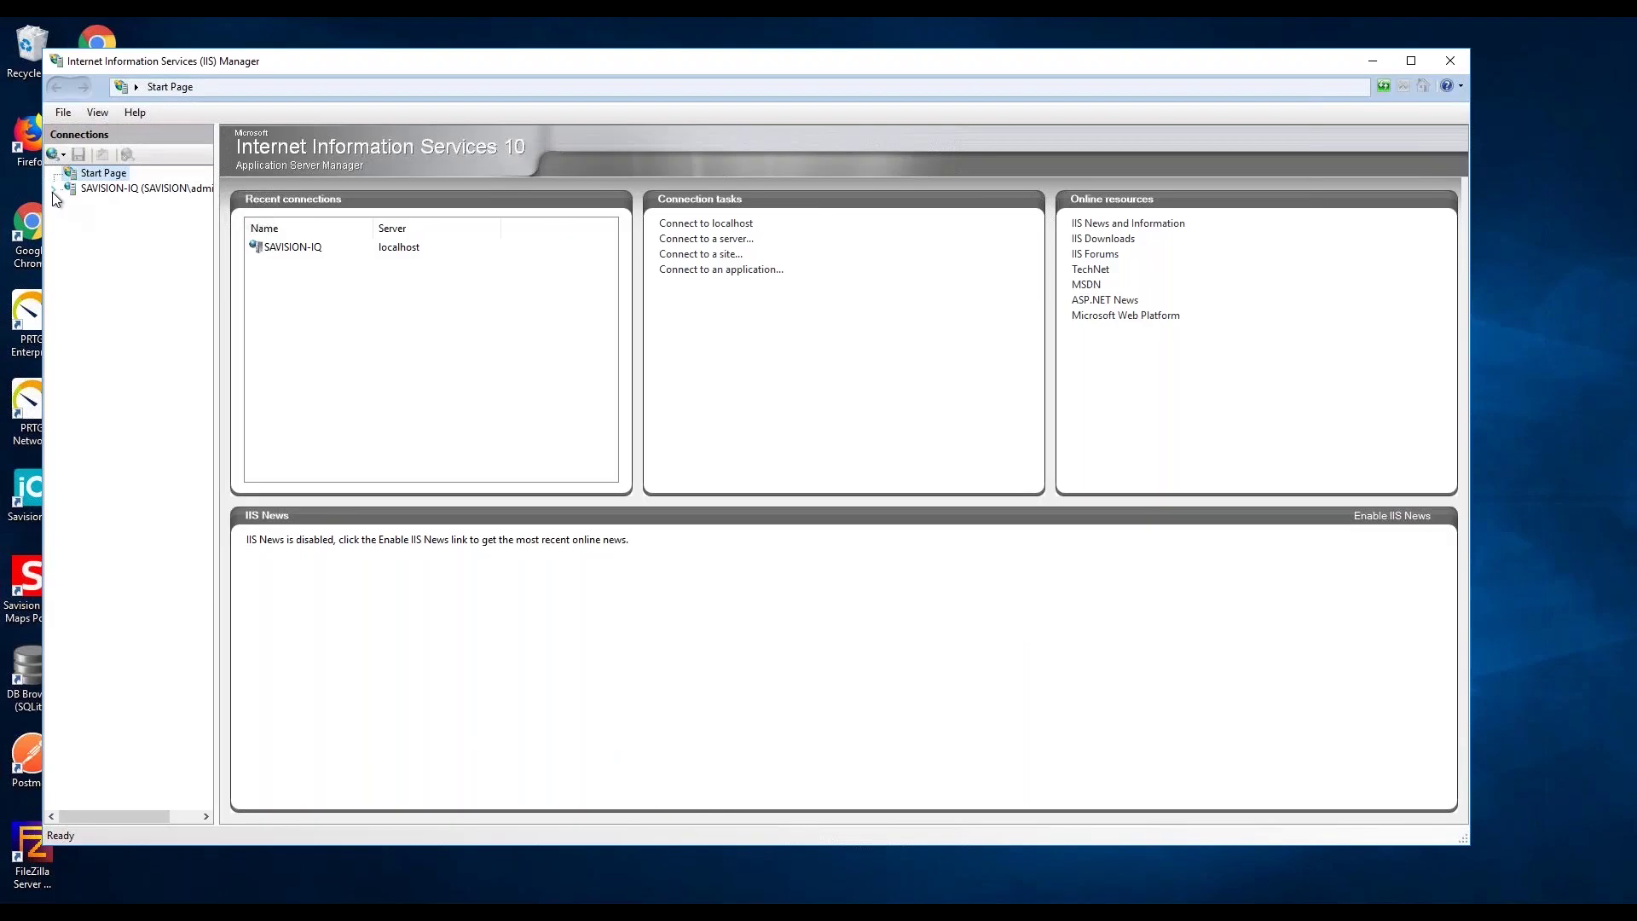
# Expand SAVISION-IQ > Sites in IIS Manager and select the LiveMapsUnityPortal site
pyautogui.click(53, 190)
pyautogui.click(72, 220)
pyautogui.click(147, 265)
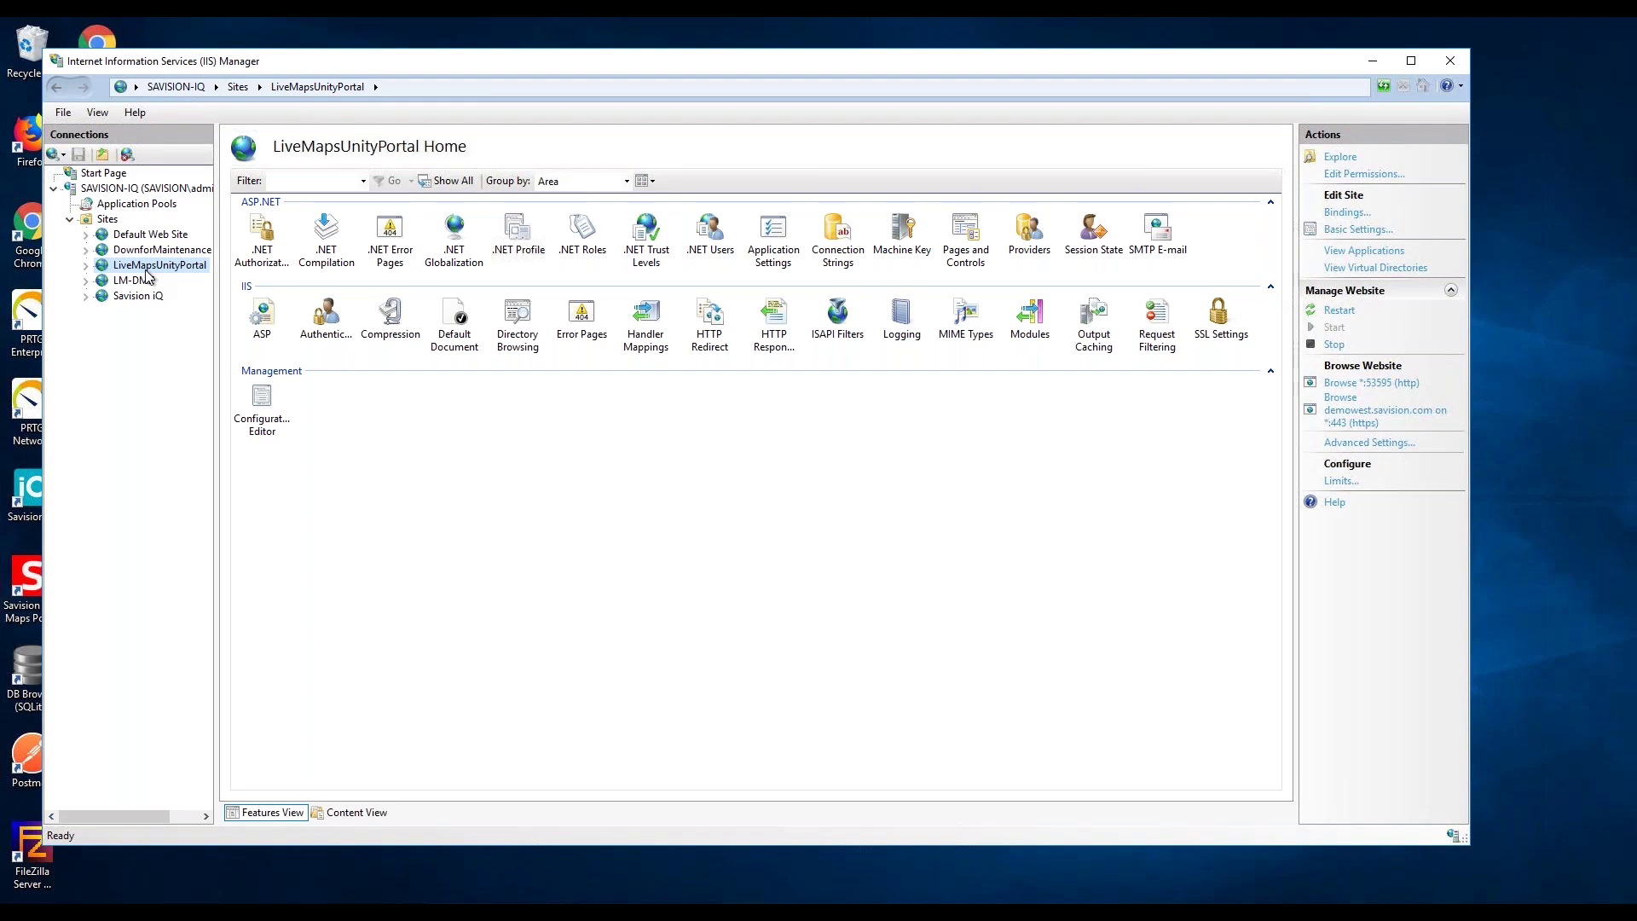
# Open the portal's Application Settings and highlight the EnableMobile and EnableScheduler entries
pyautogui.doubleClick(770, 243)
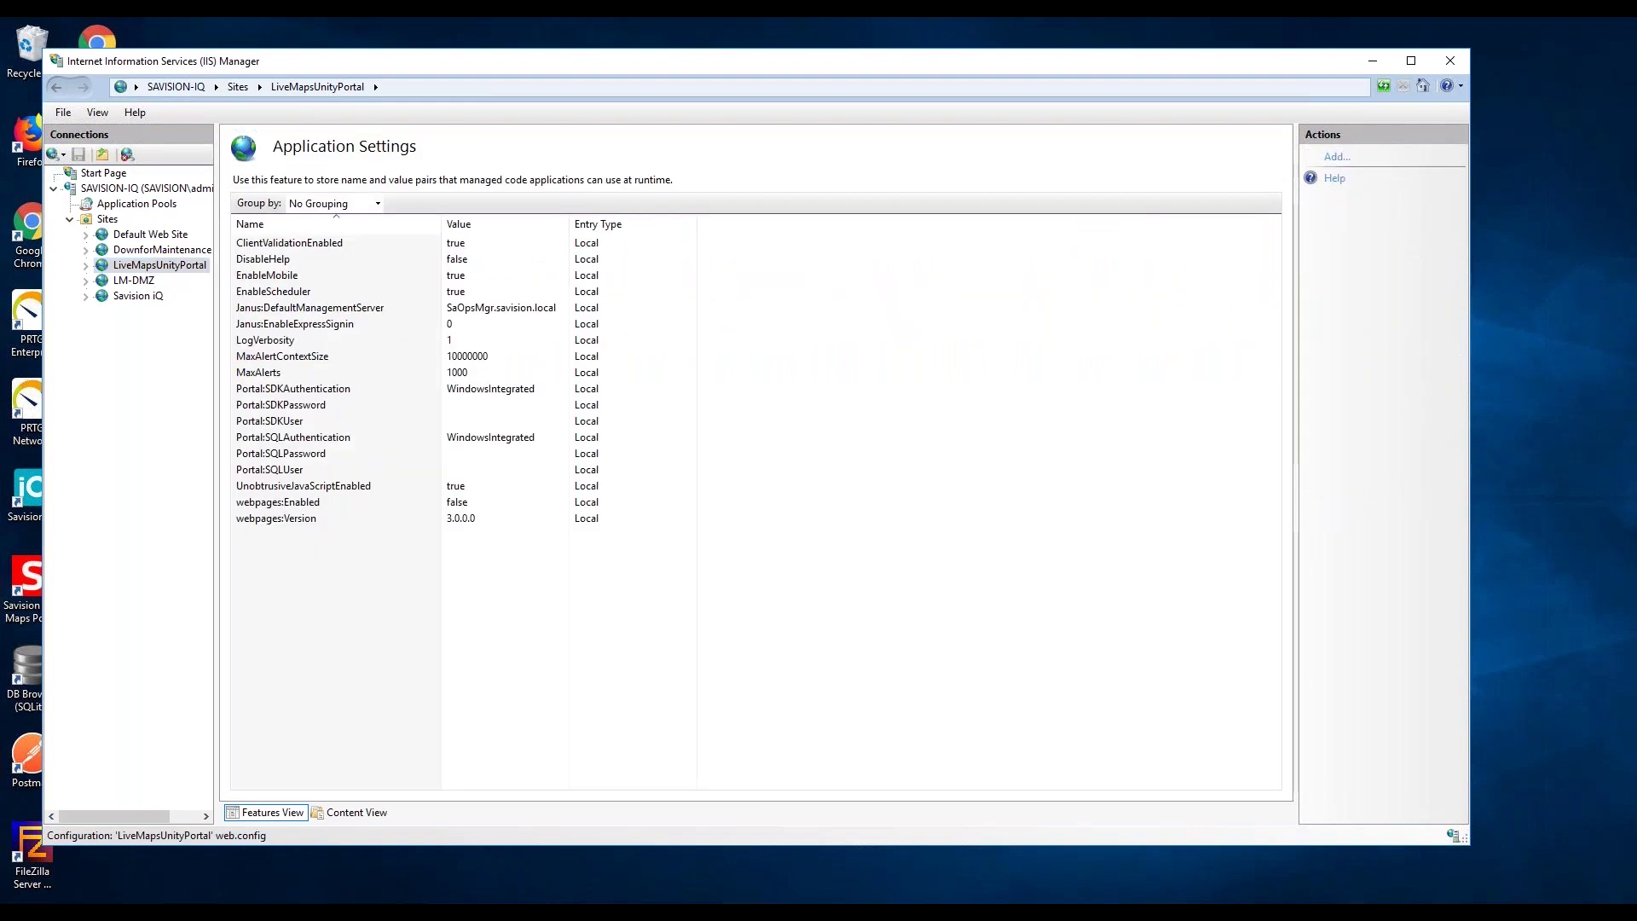
pyautogui.click(279, 277)
pyautogui.click(281, 292)
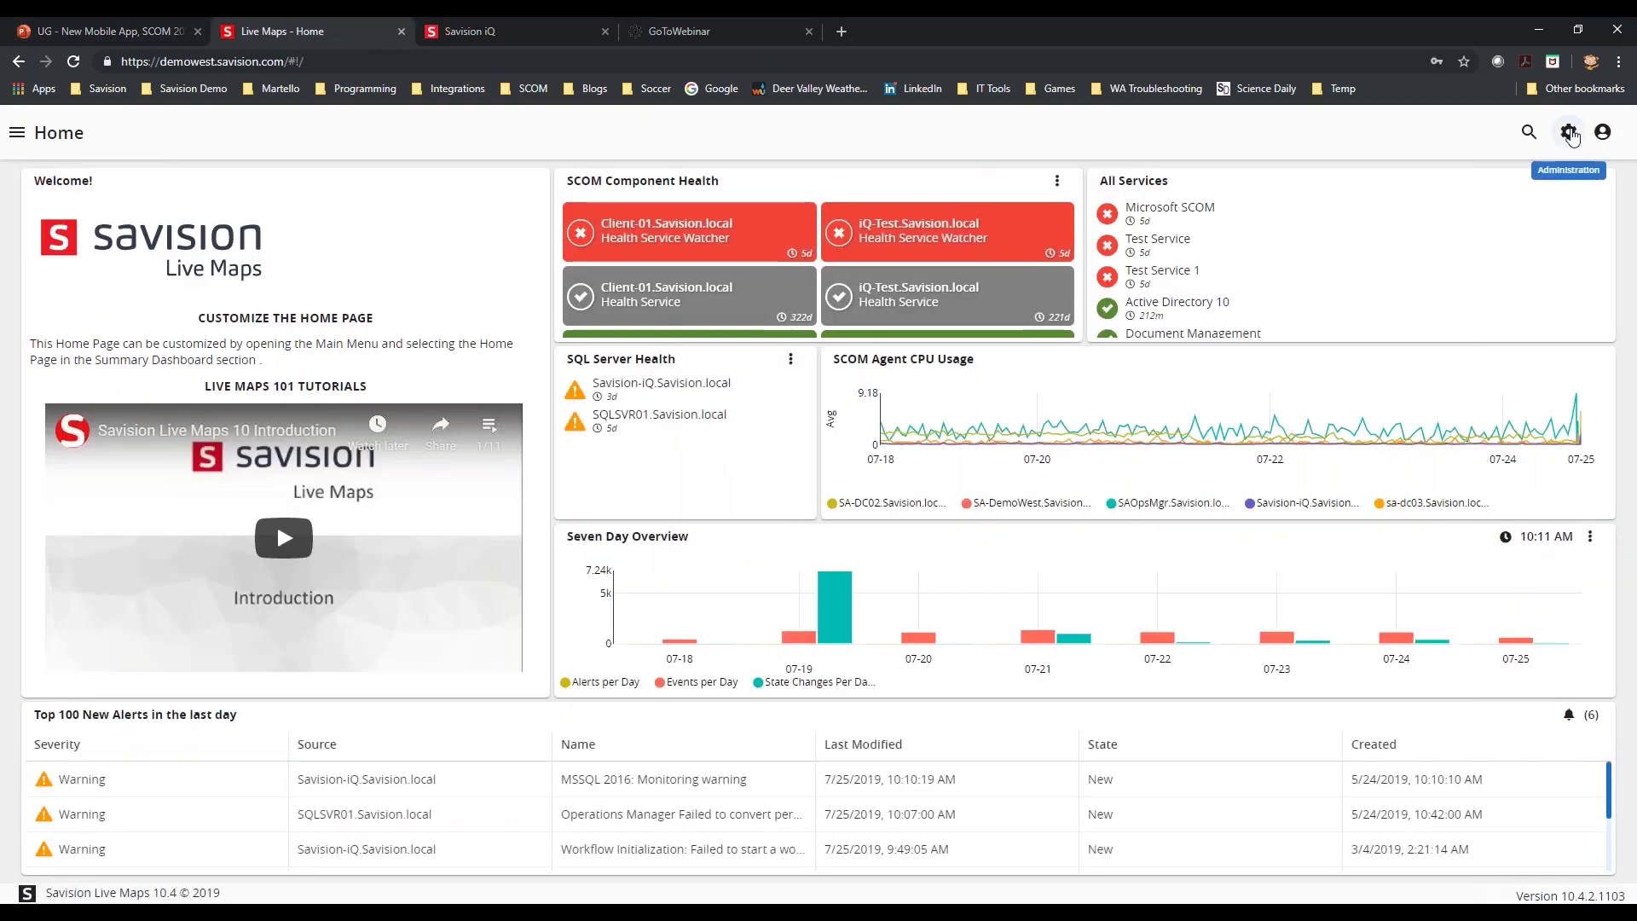
# Go to Administration > Mobile to list the two registered user devices
pyautogui.click(1573, 135)
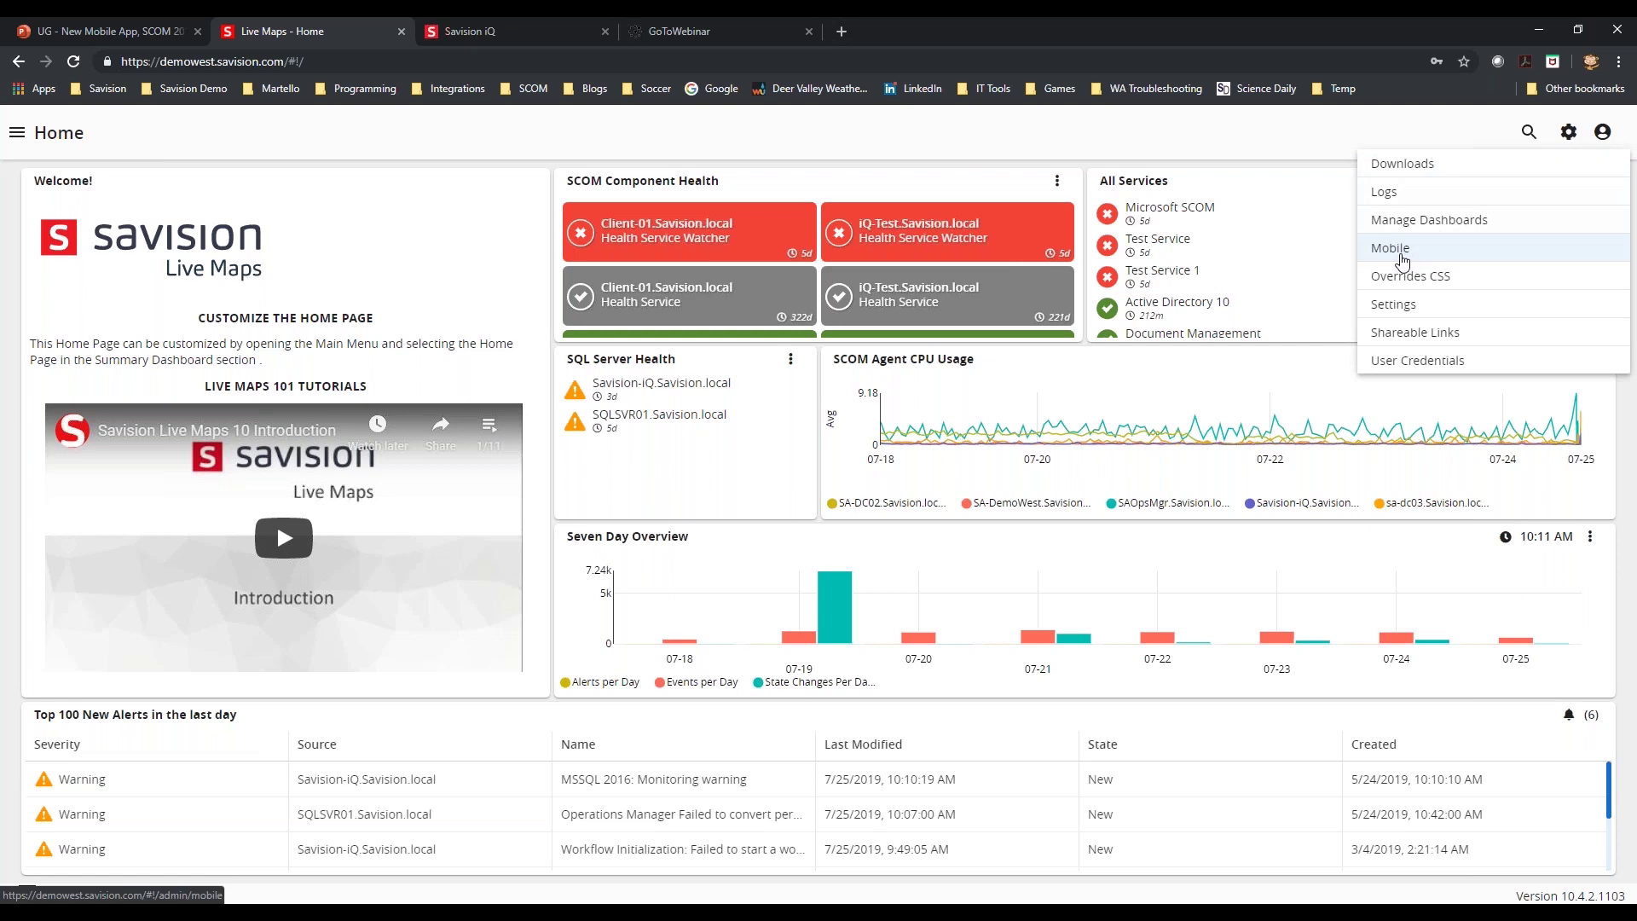
pyautogui.click(1403, 258)
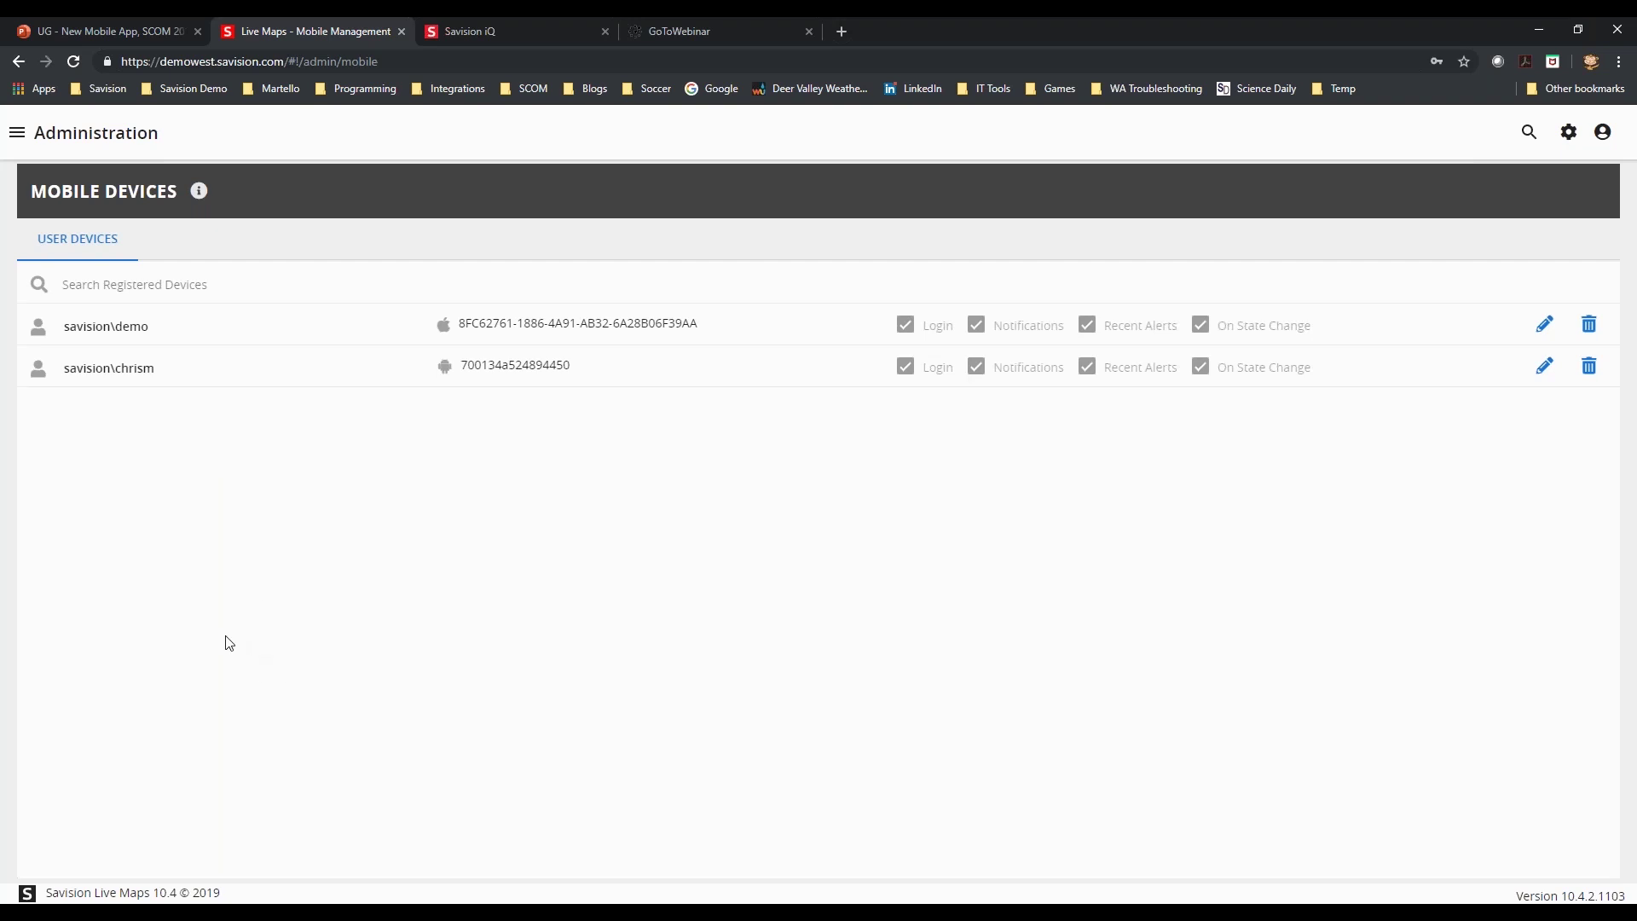
# Switch to the AirDroid phone mirror running the Live Maps app
pyautogui.hotkey('alt', 'Tab')
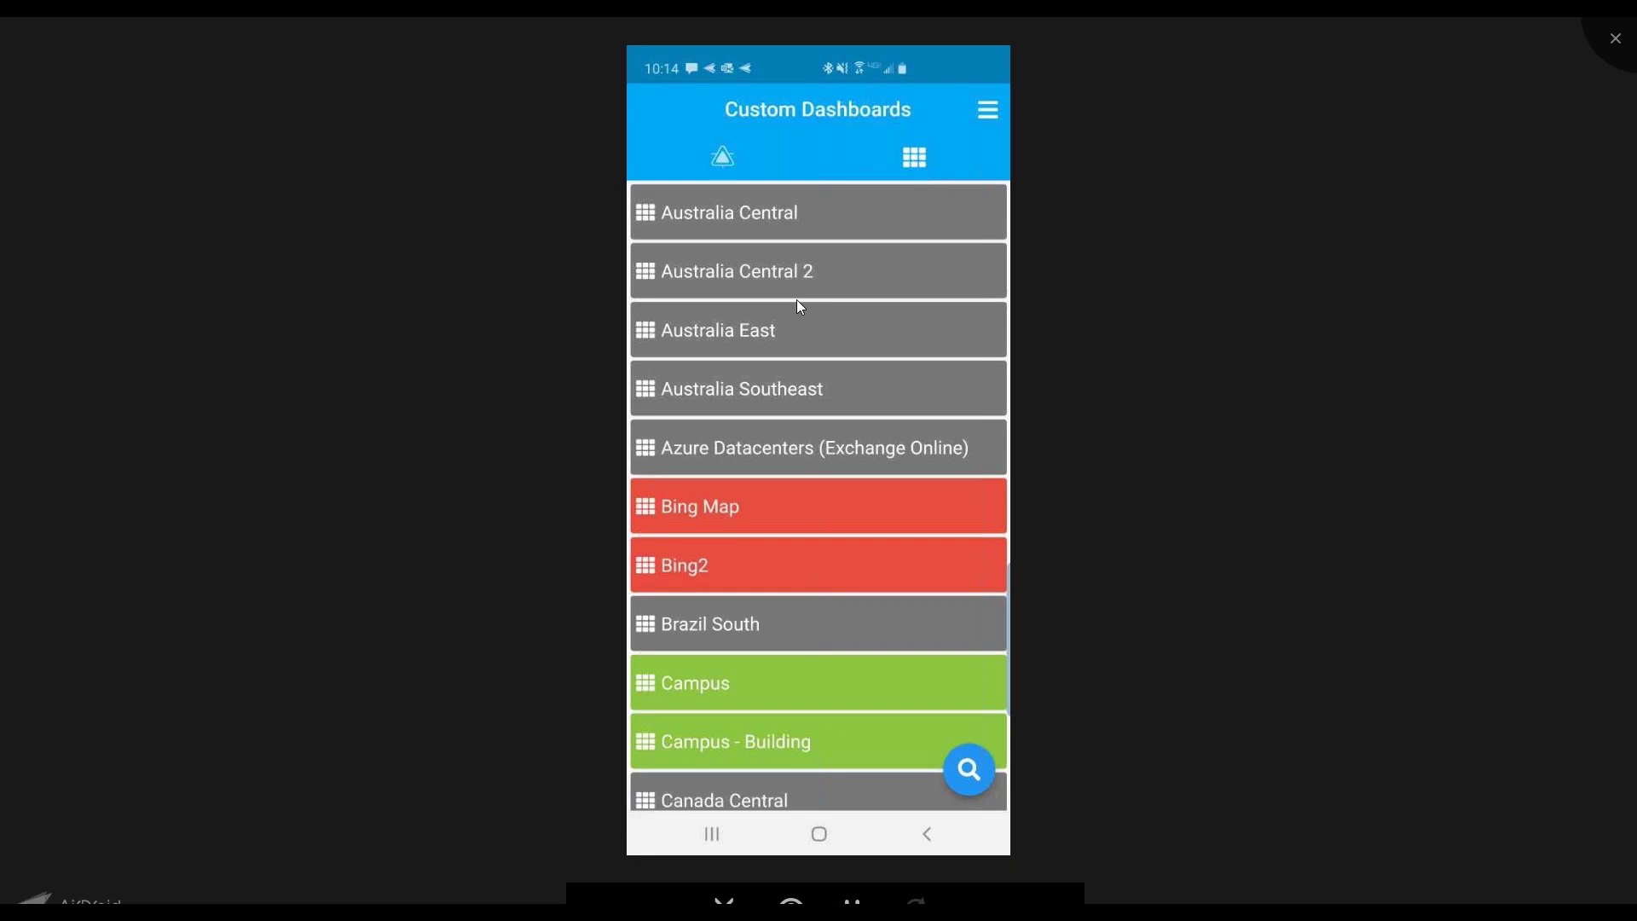
# Drill from Bing Map into Lab Computer List and view SA-DC02.Savision.local's alerts
pyautogui.scroll(-3, 800, 305)
pyautogui.scroll(2, 800, 306)
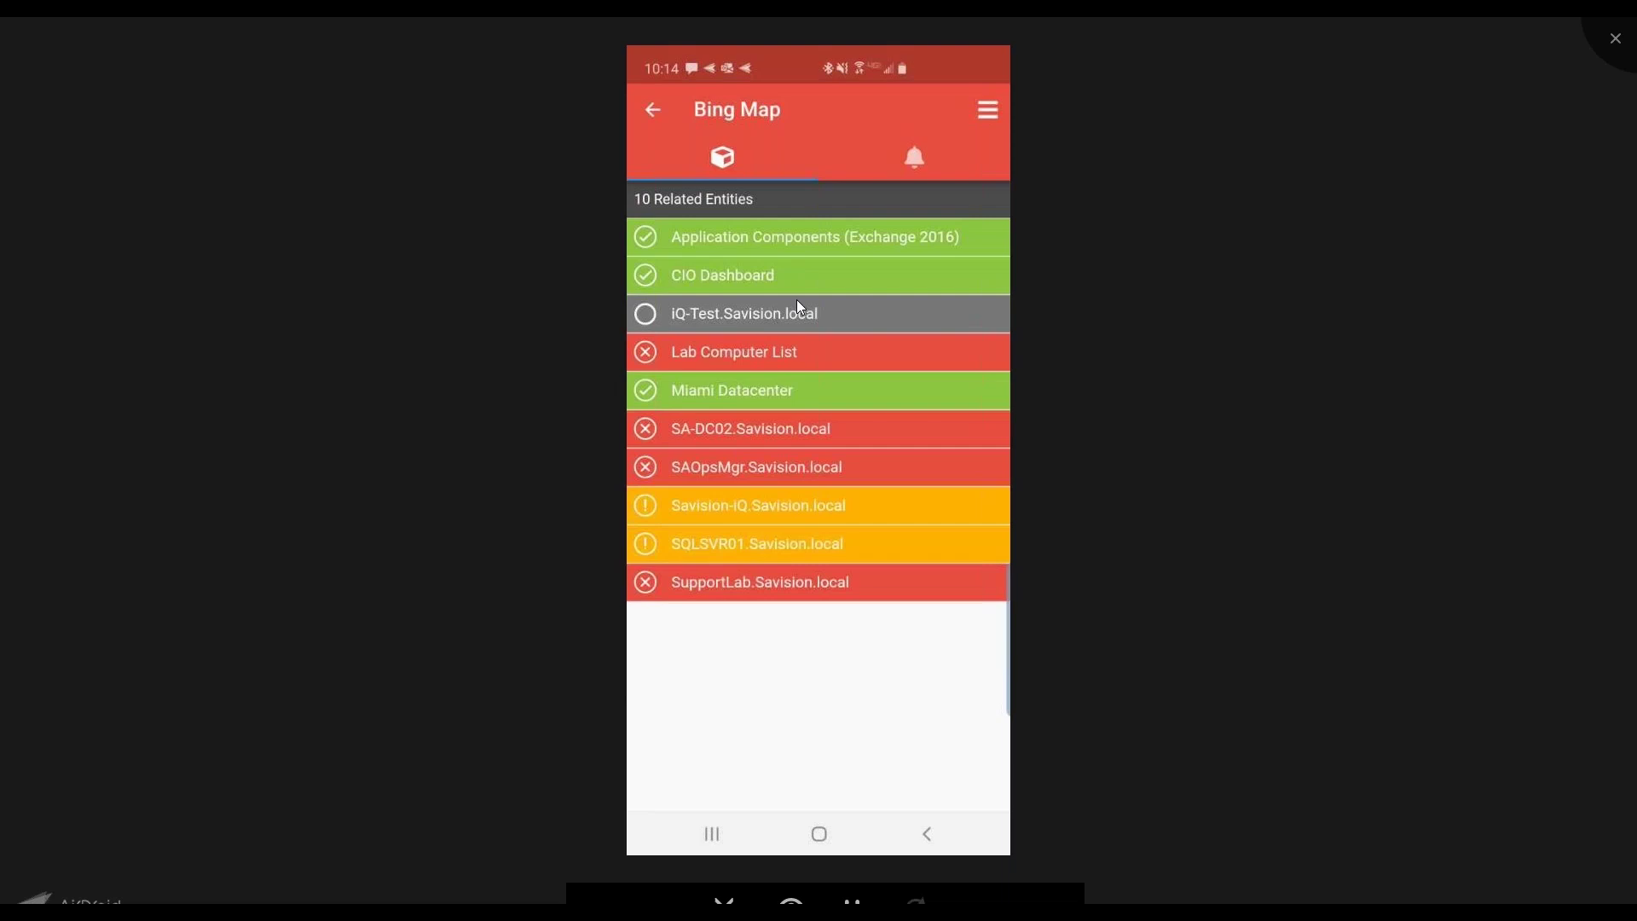
pyautogui.click(781, 351)
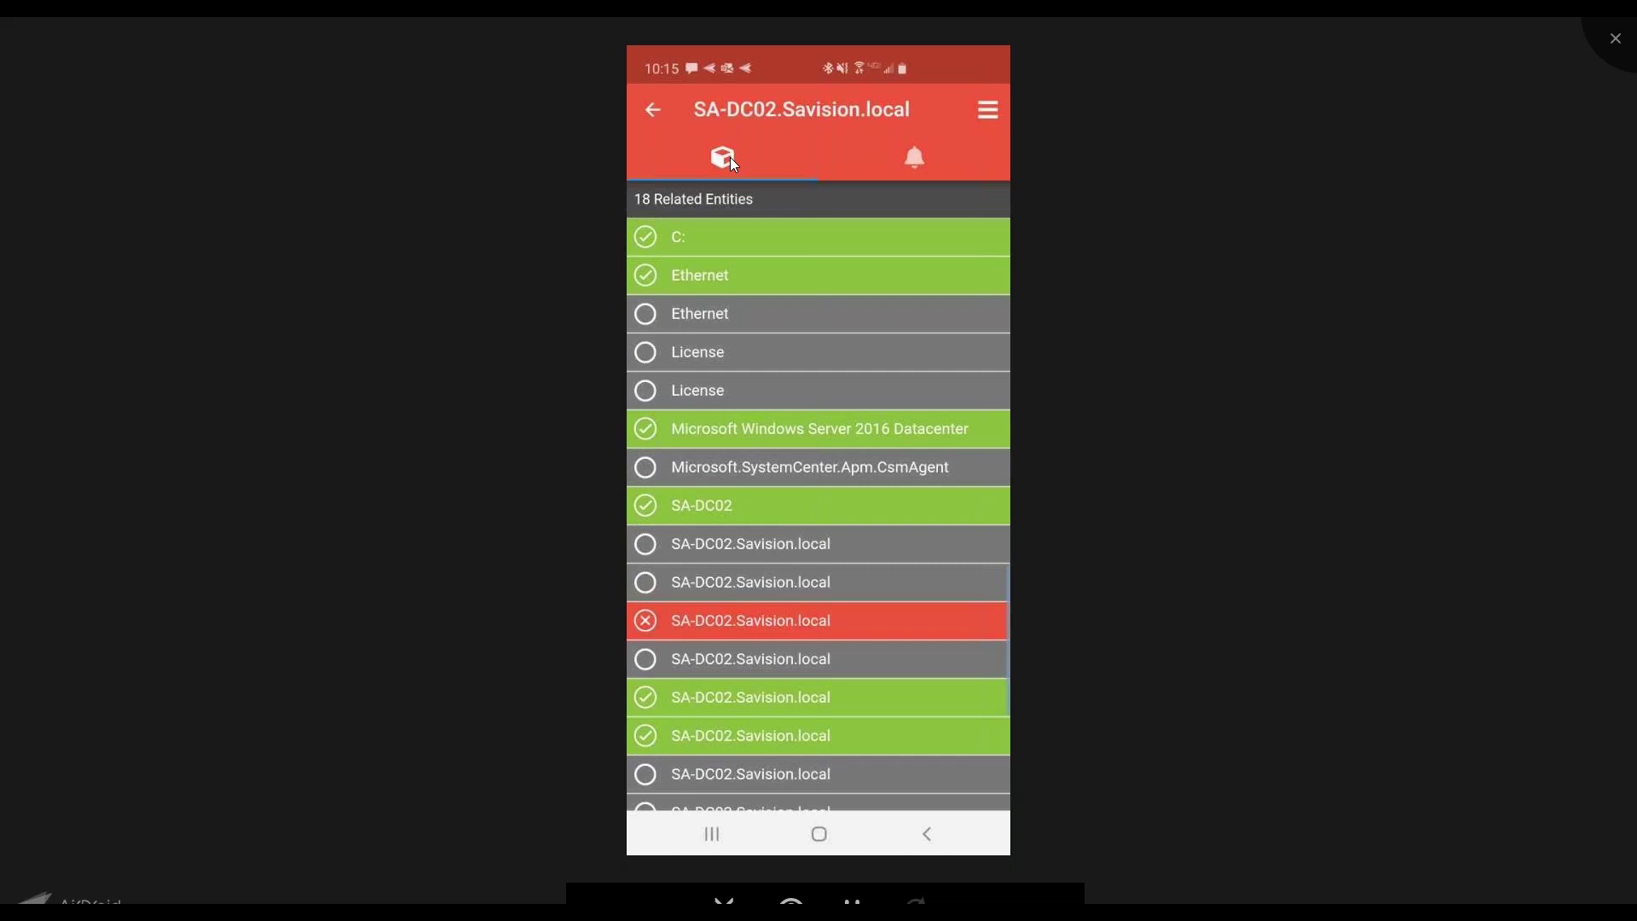
pyautogui.click(916, 156)
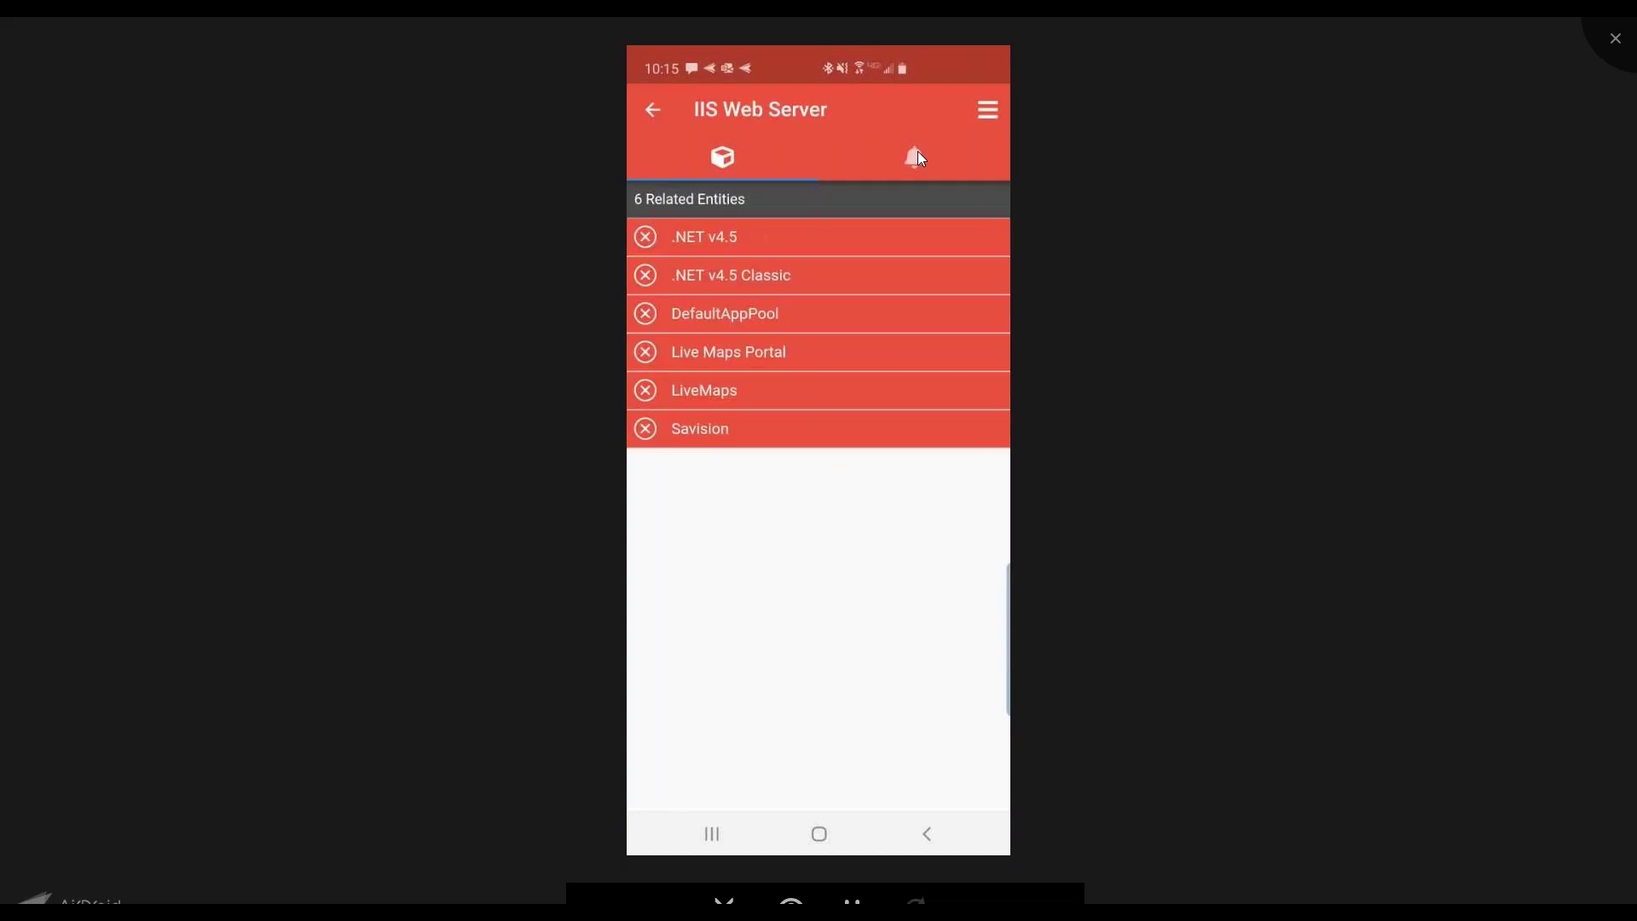
# View the IIS Web Server's Windows Process Activation alert, then back out to Services Overview
pyautogui.click(920, 157)
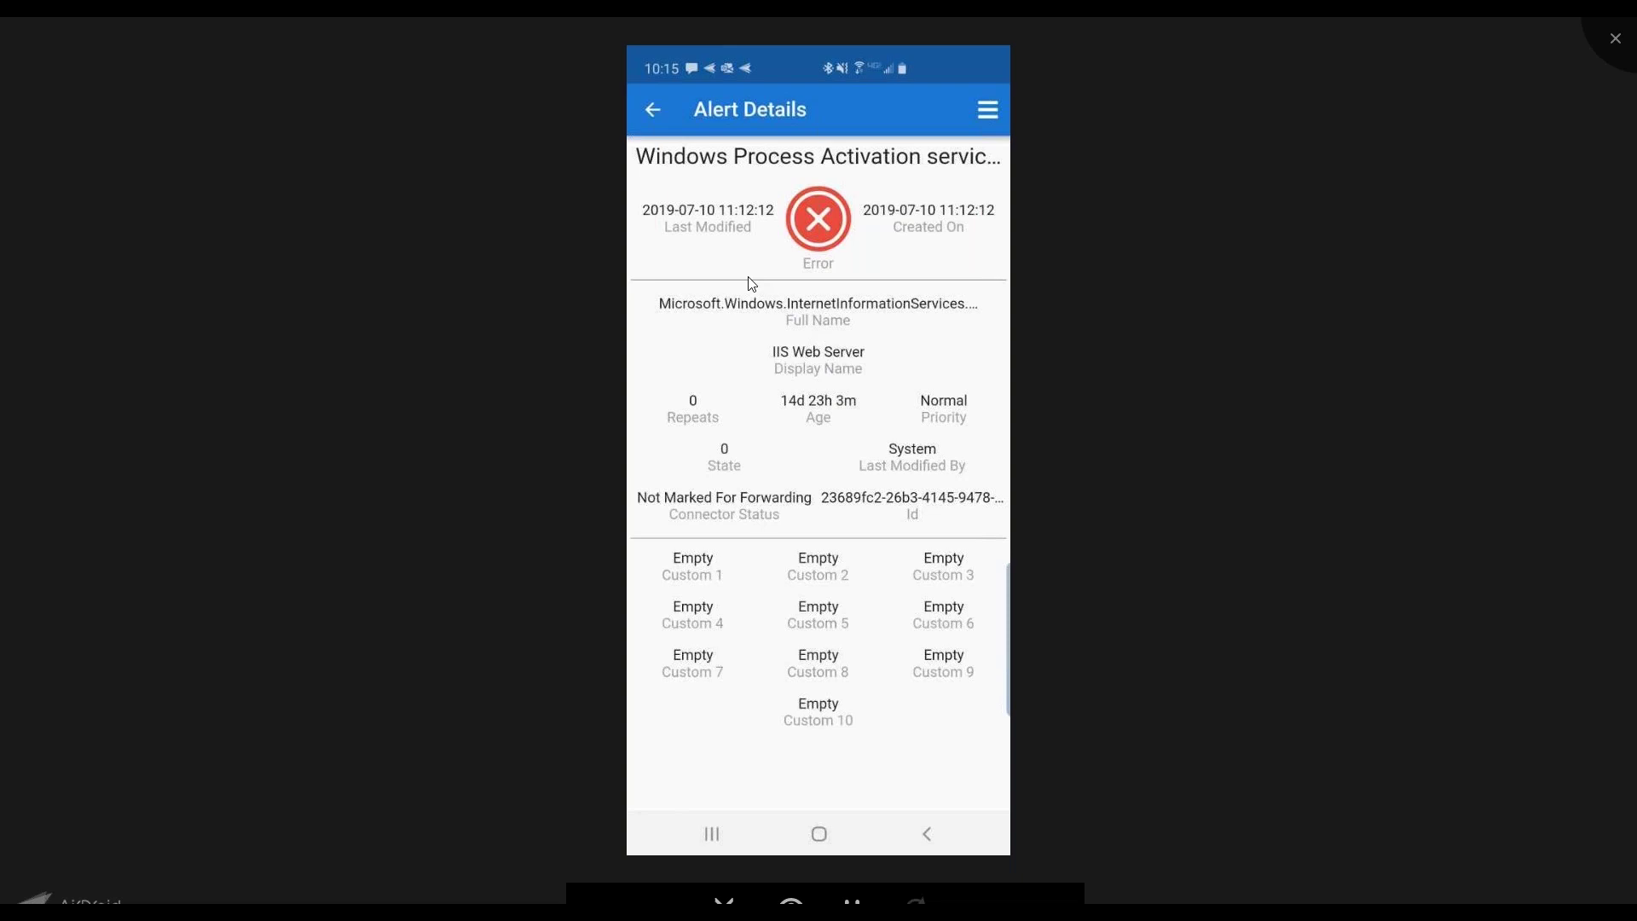
pyautogui.press('Escape')
pyautogui.press('Escape')
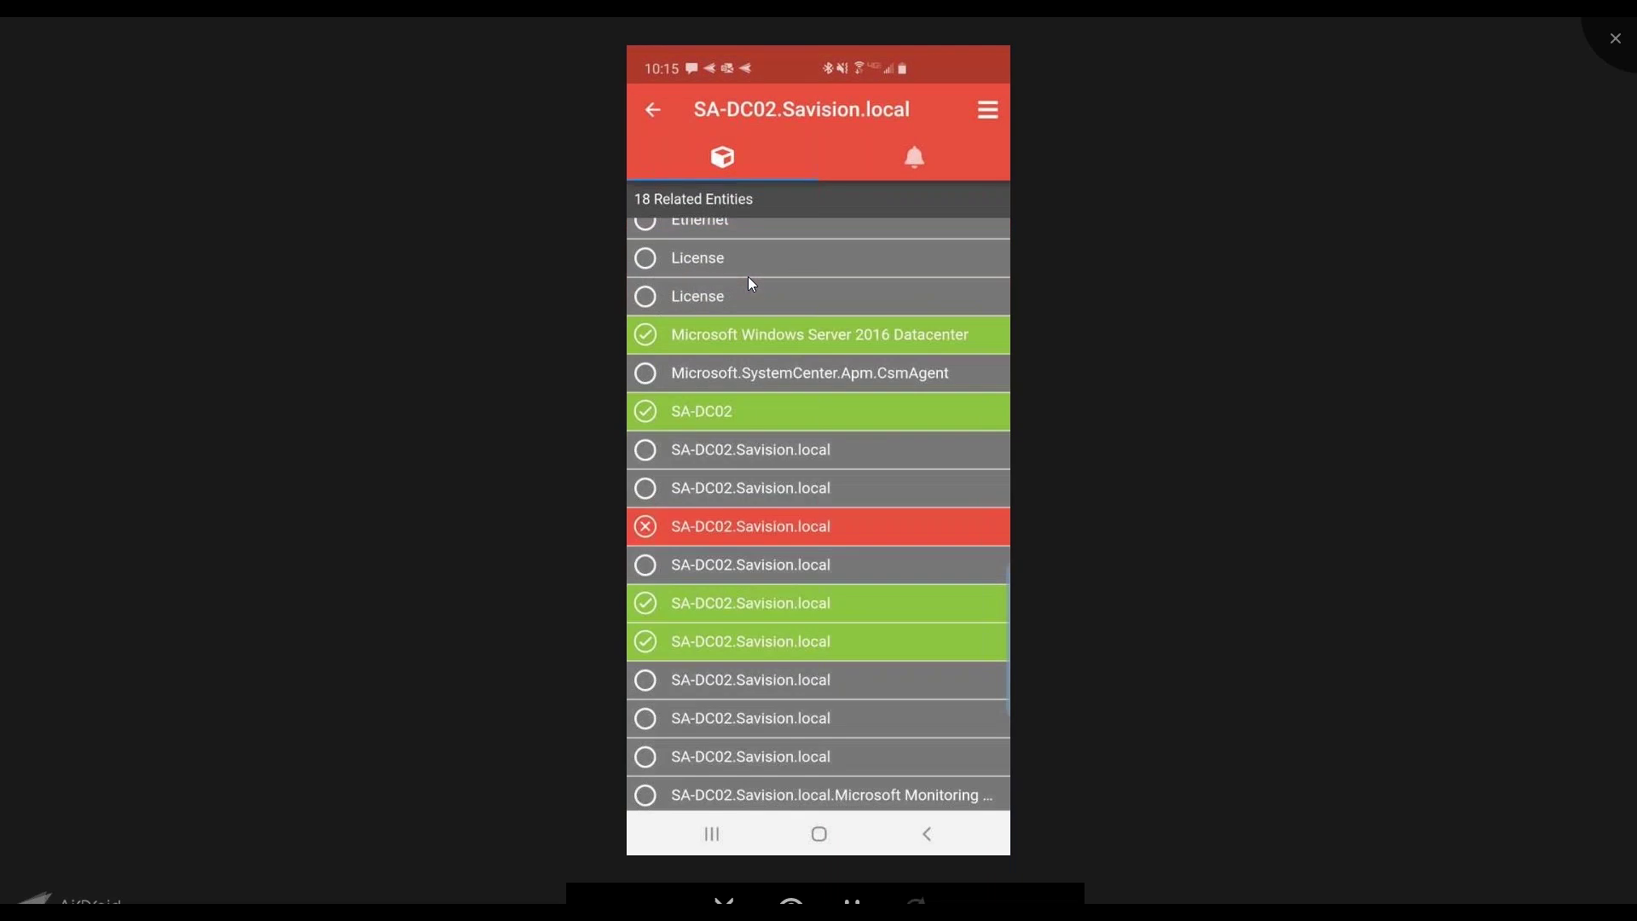
pyautogui.press('Escape')
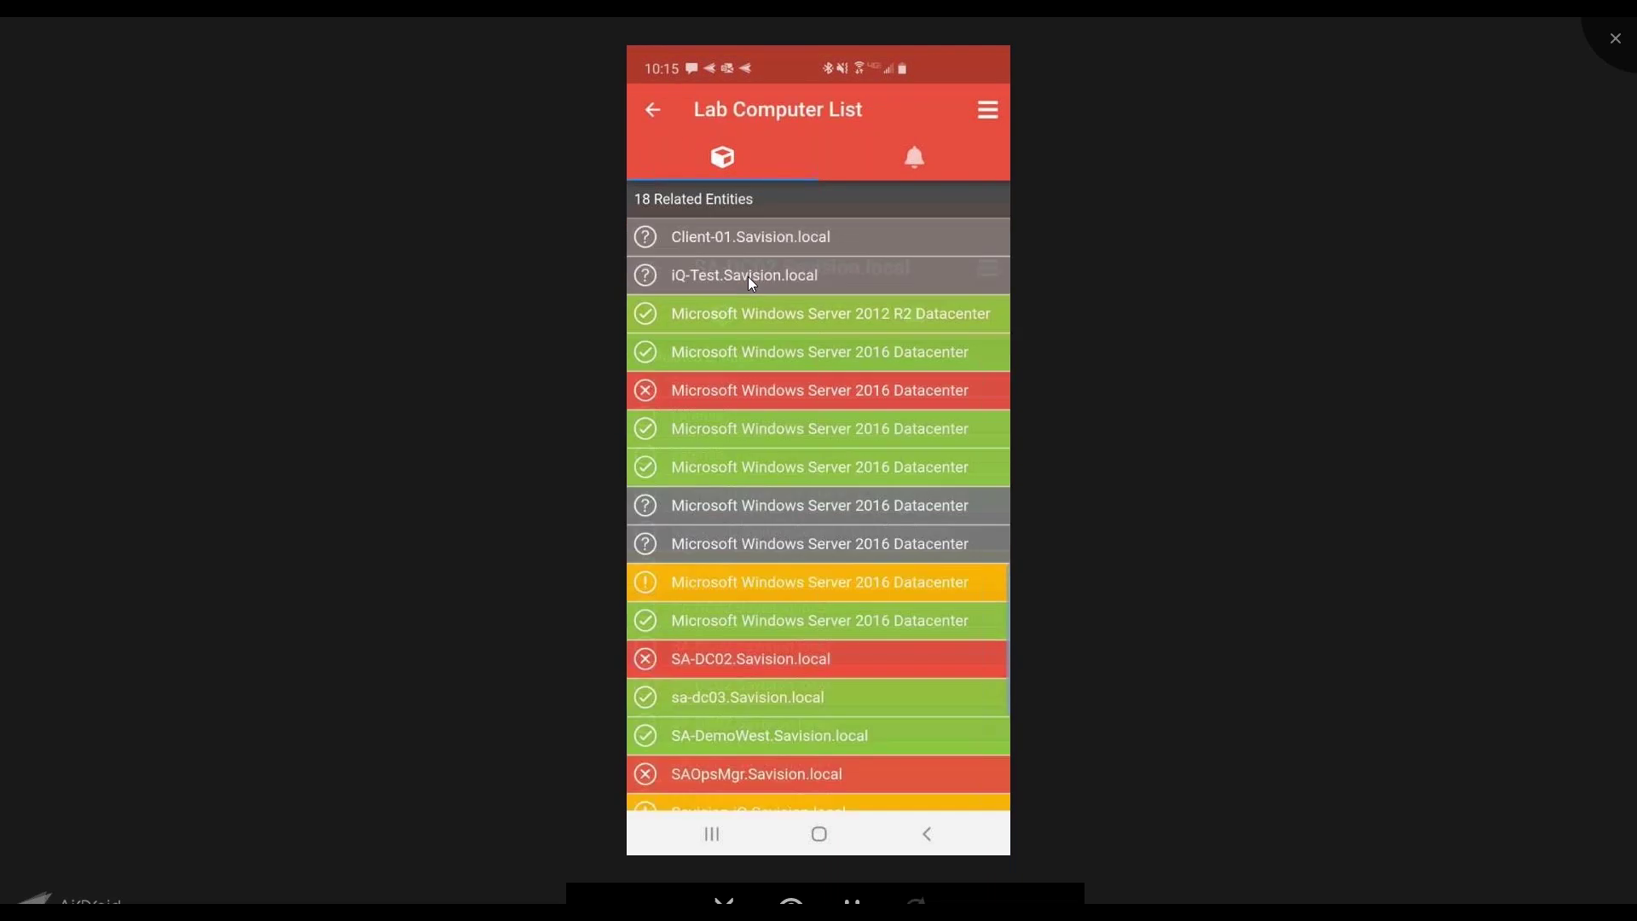
pyautogui.press('Escape')
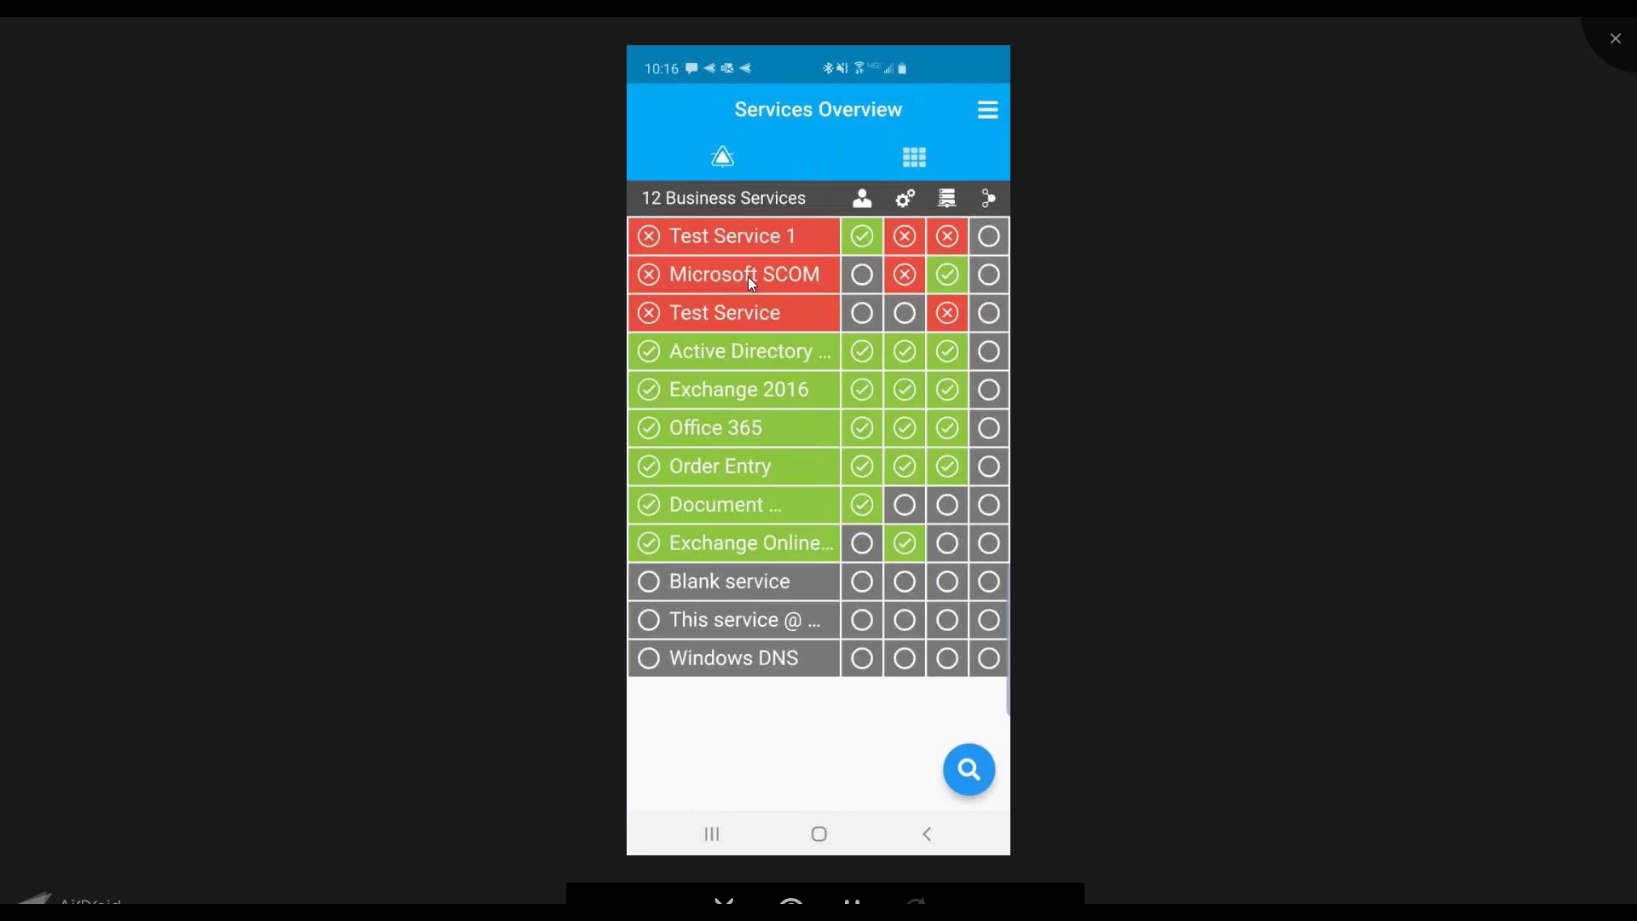
# Leave the phone mirror and open My Mobile from the user menu in Chrome
pyautogui.click(1117, 468)
pyautogui.click(1338, 545)
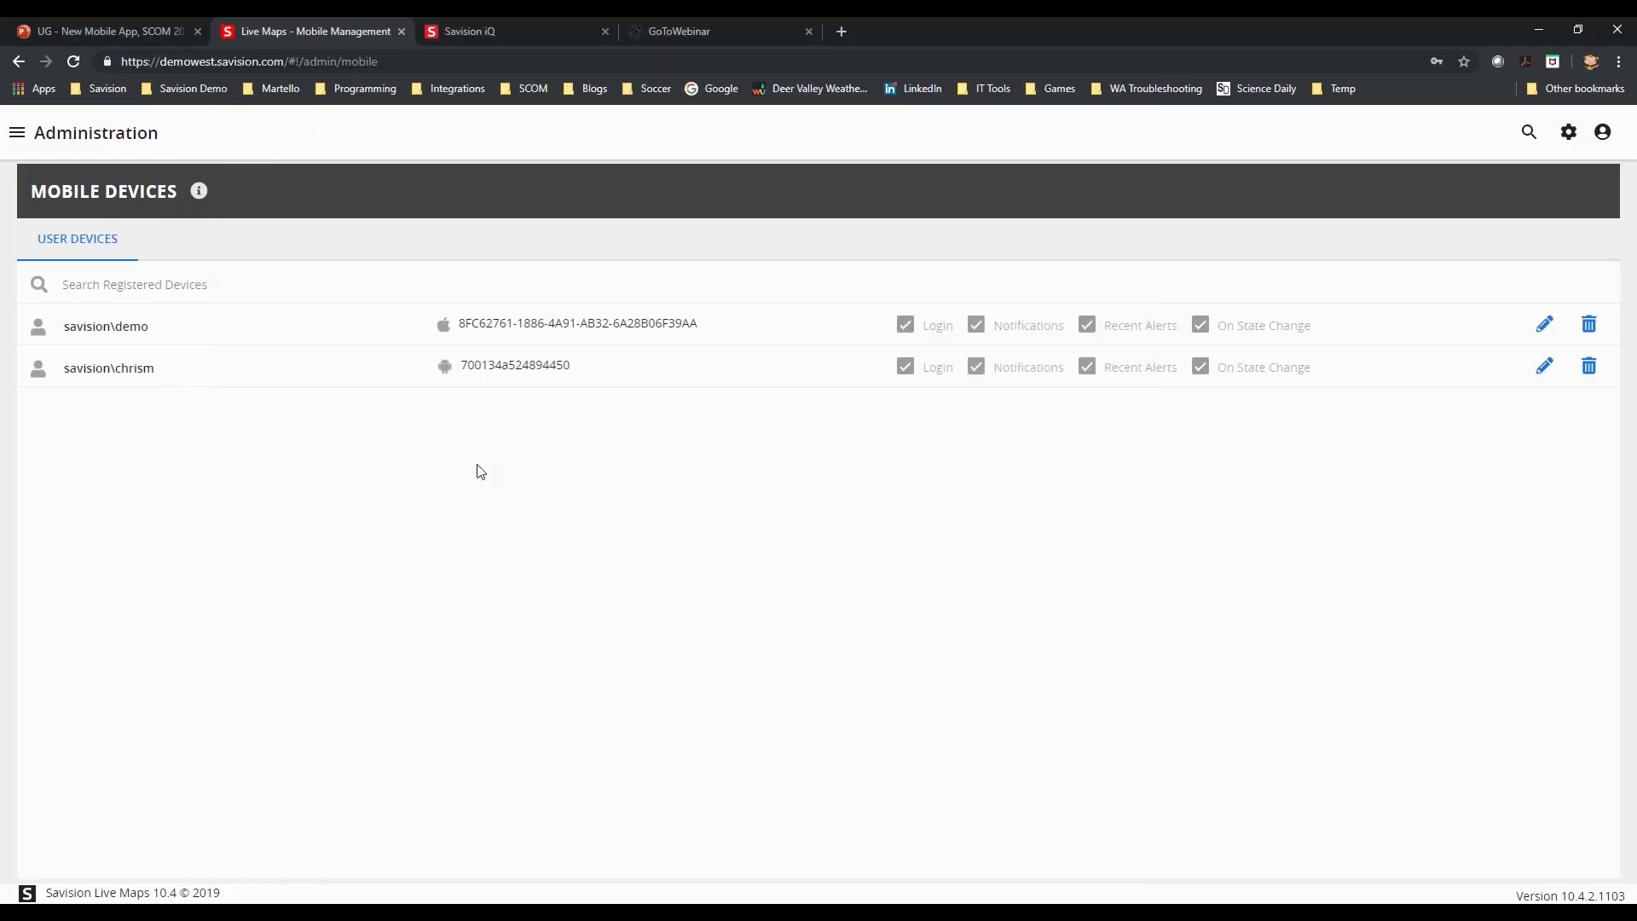
pyautogui.click(1606, 143)
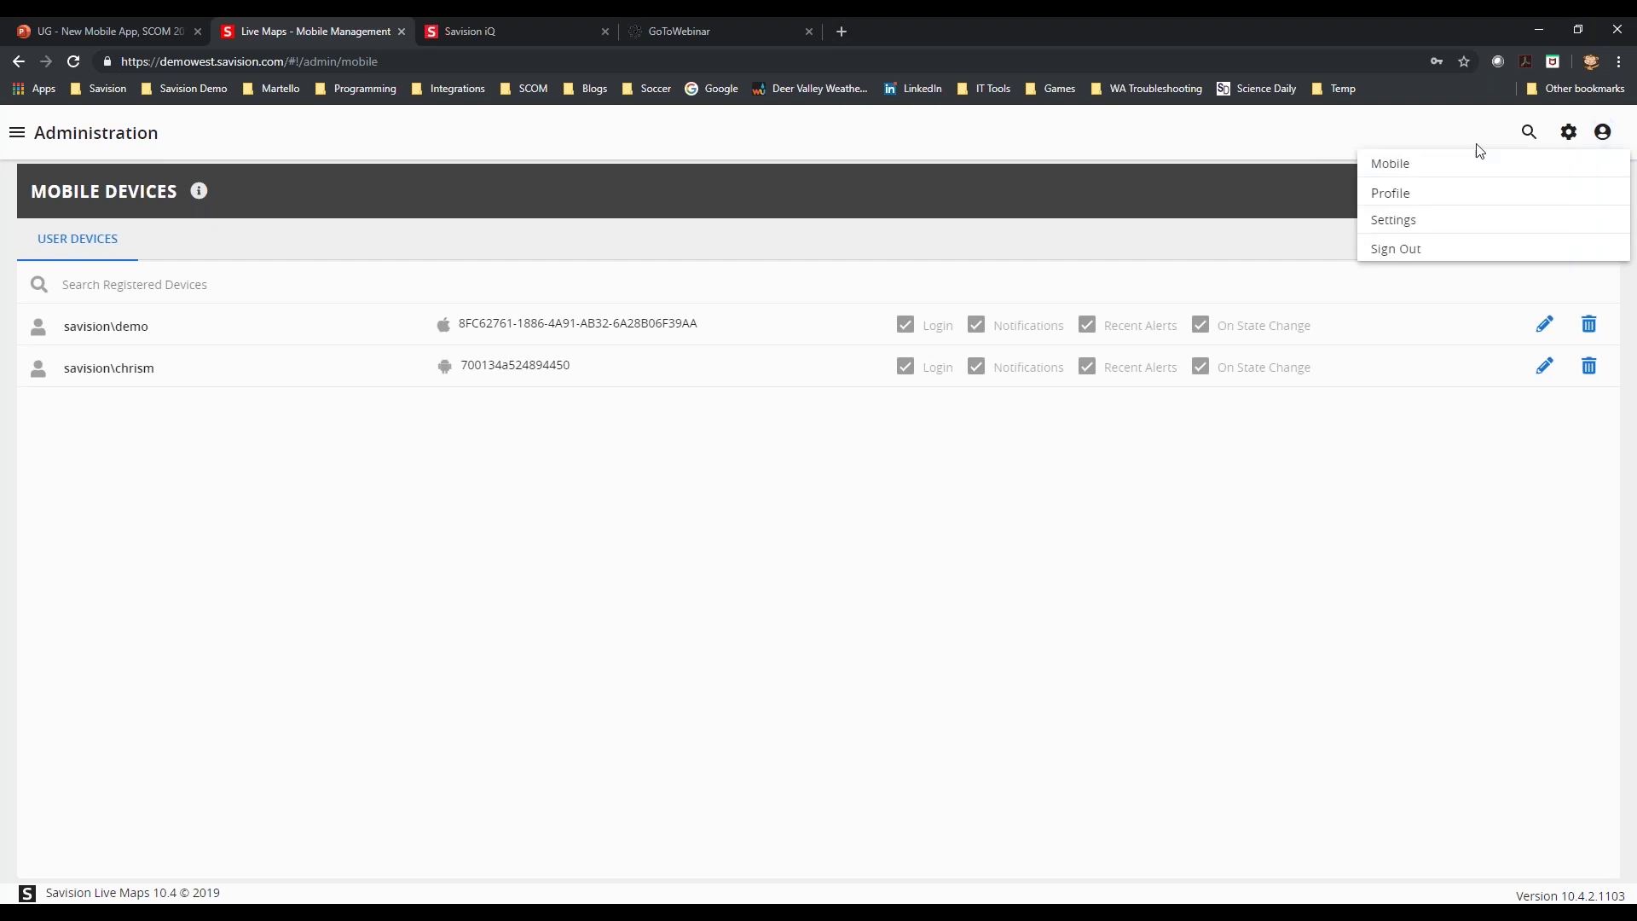
pyautogui.click(1386, 171)
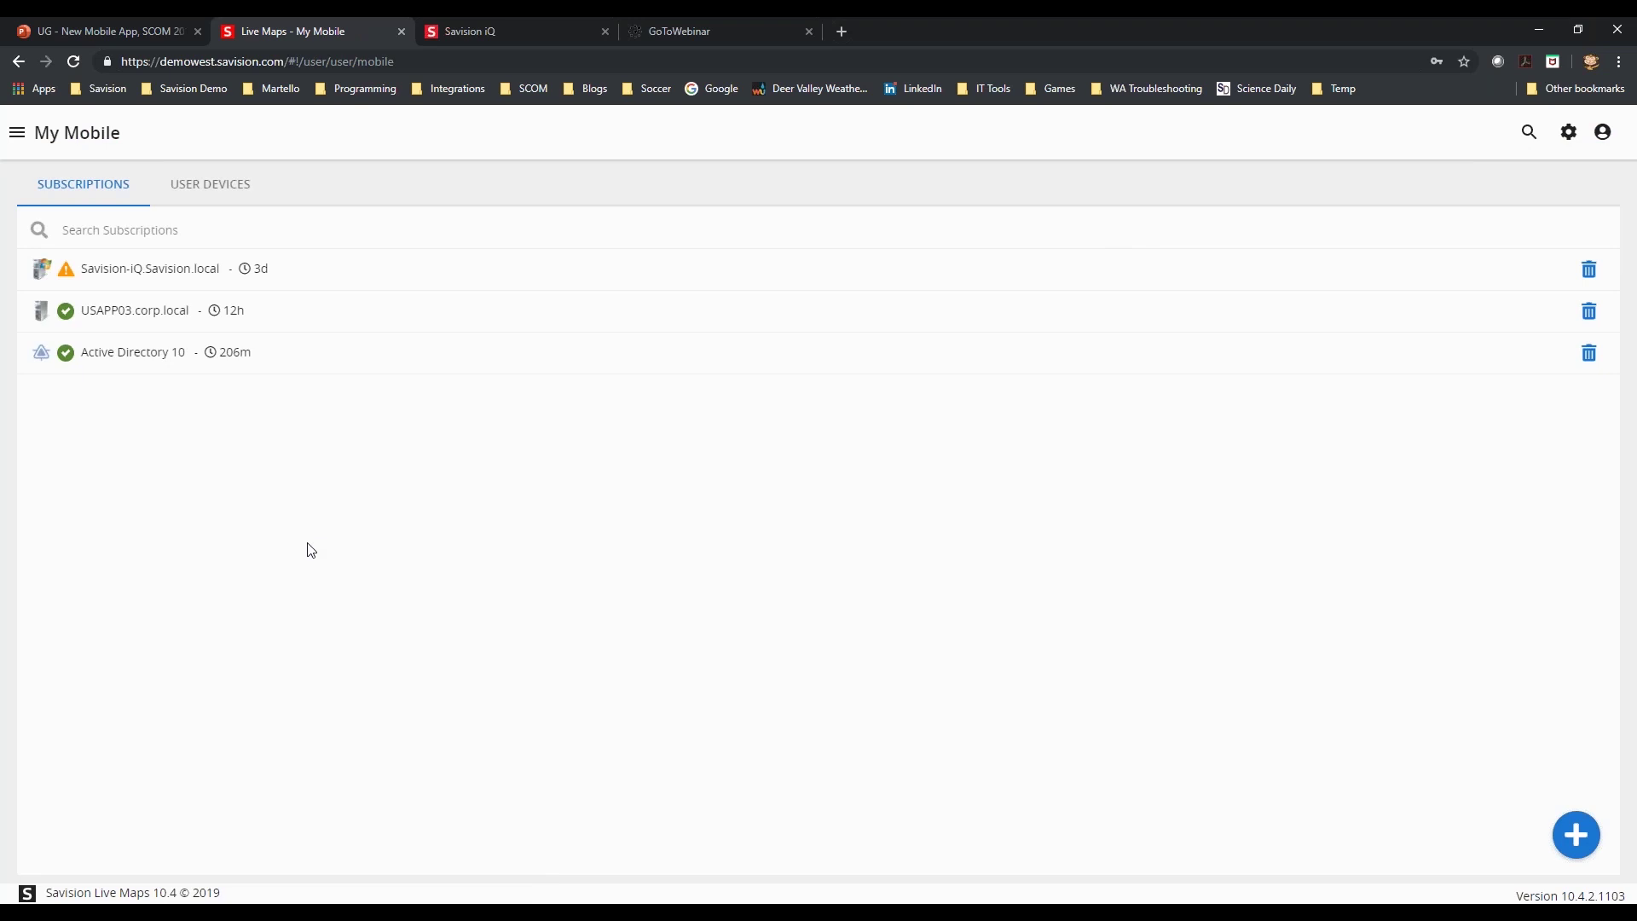
# Start a service subscription, browse the specific services list, then cancel it
pyautogui.click(1575, 835)
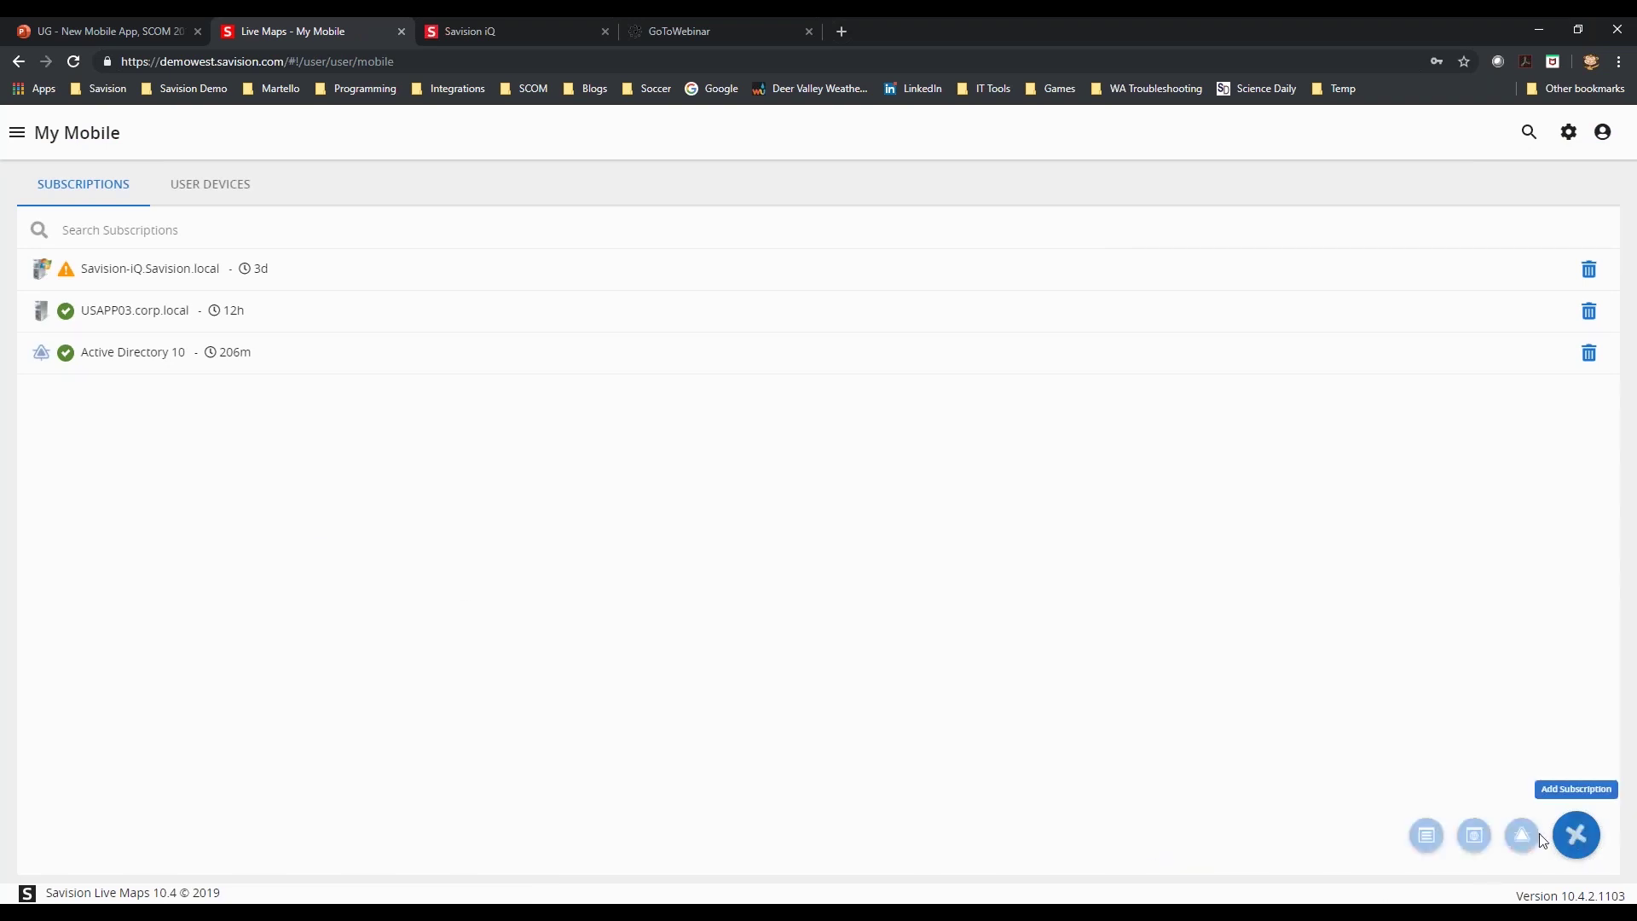
pyautogui.click(1522, 837)
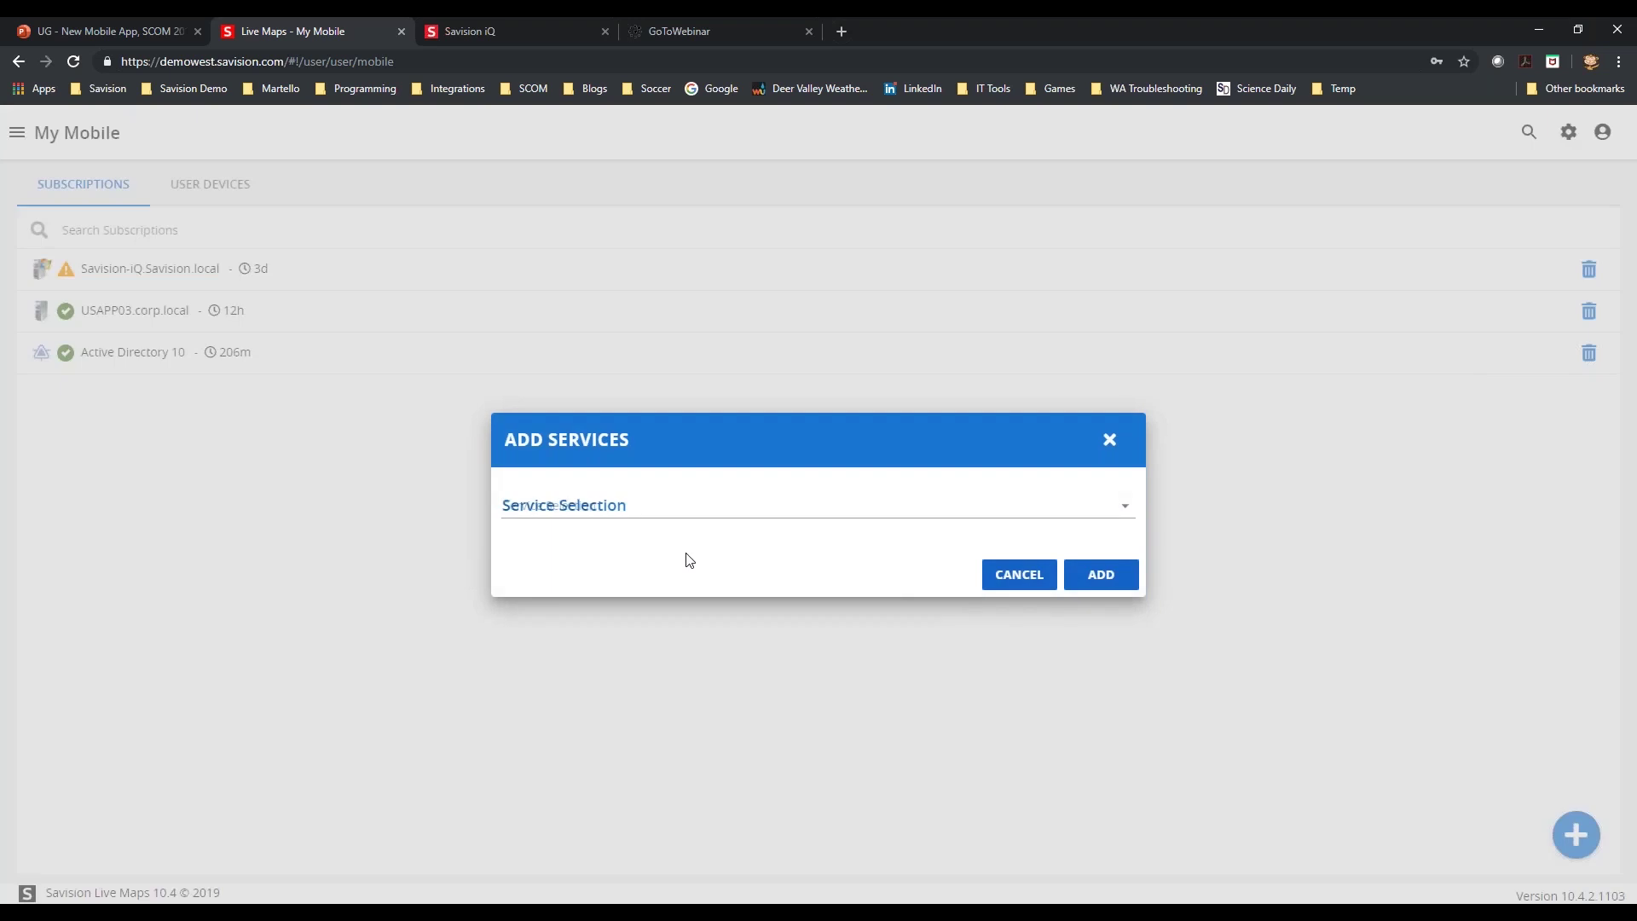
pyautogui.click(643, 511)
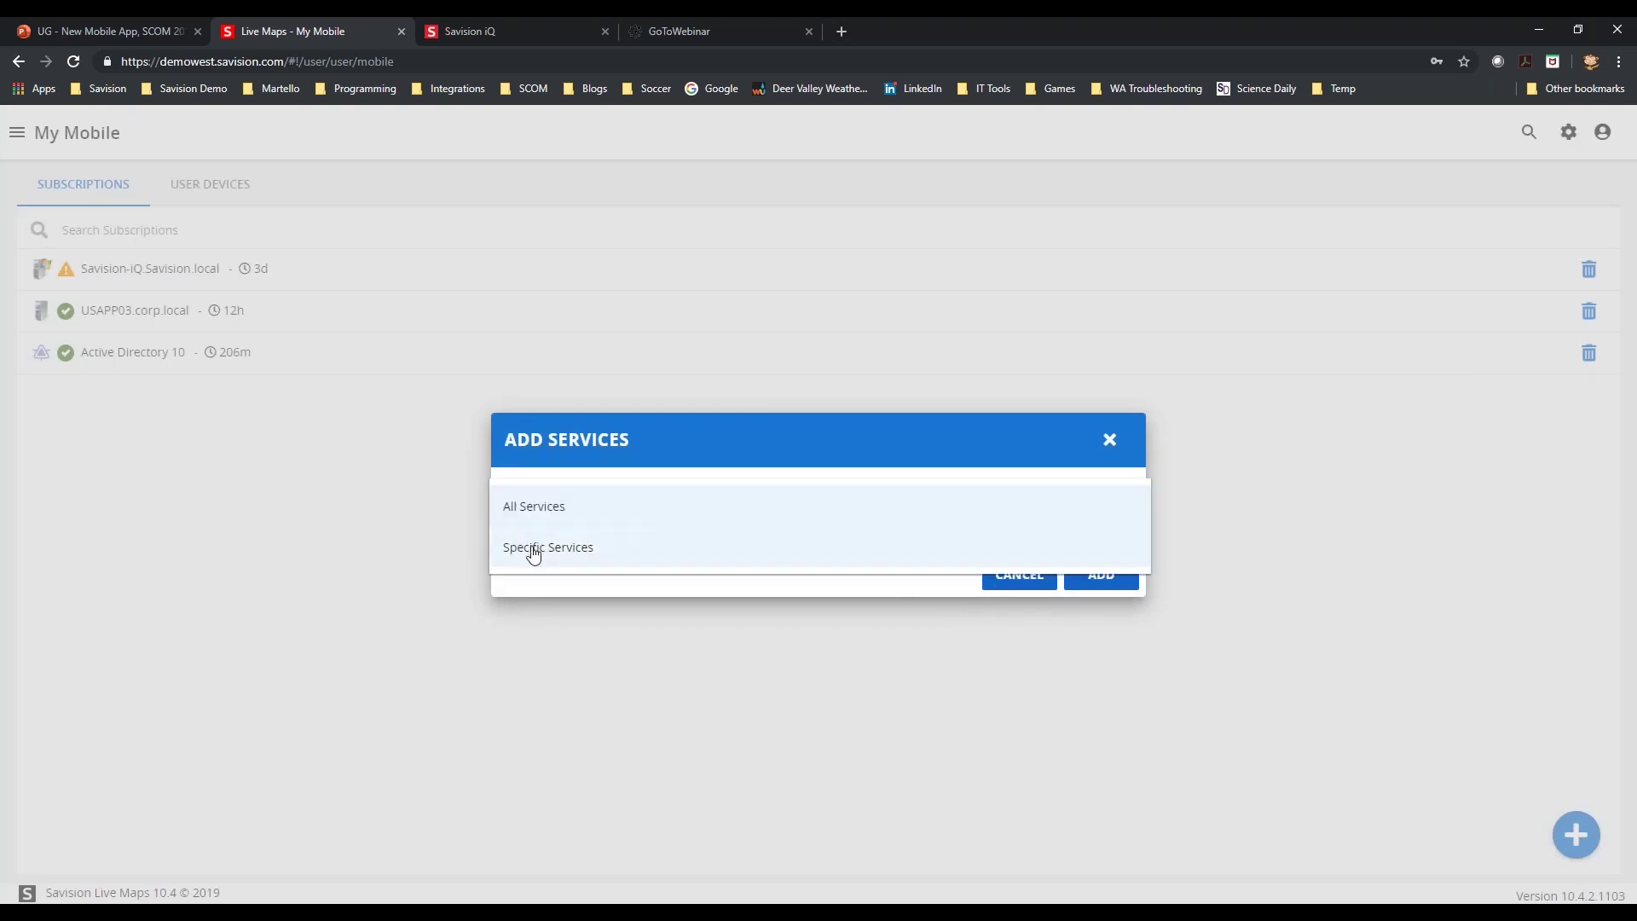
pyautogui.click(534, 554)
pyautogui.click(545, 550)
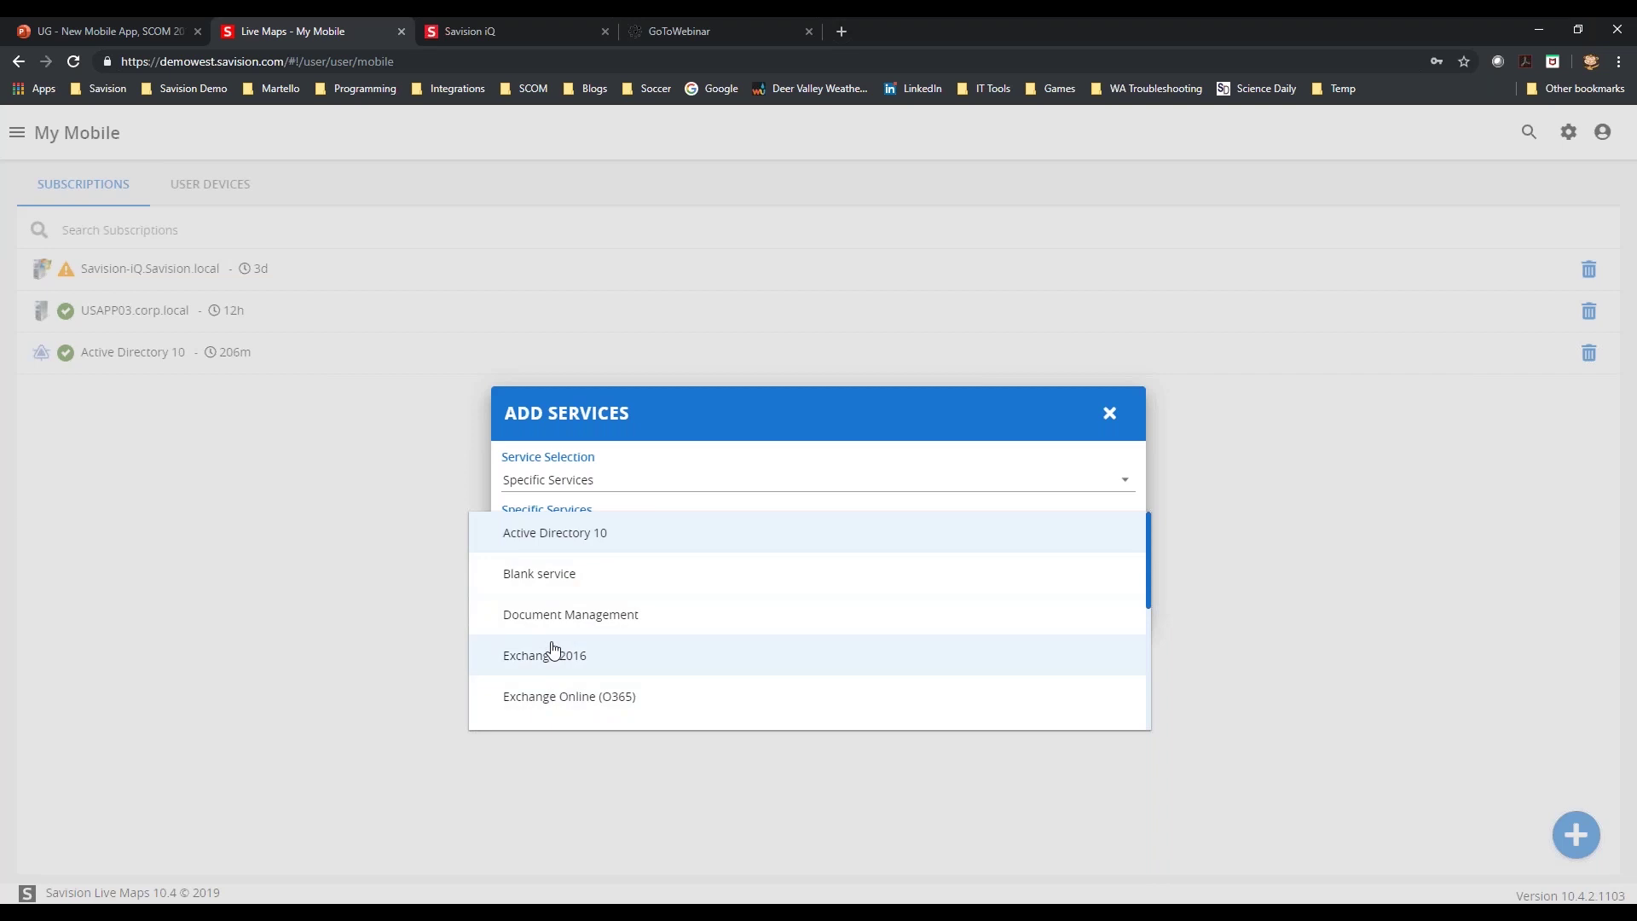
pyautogui.click(1118, 402)
pyautogui.click(1019, 605)
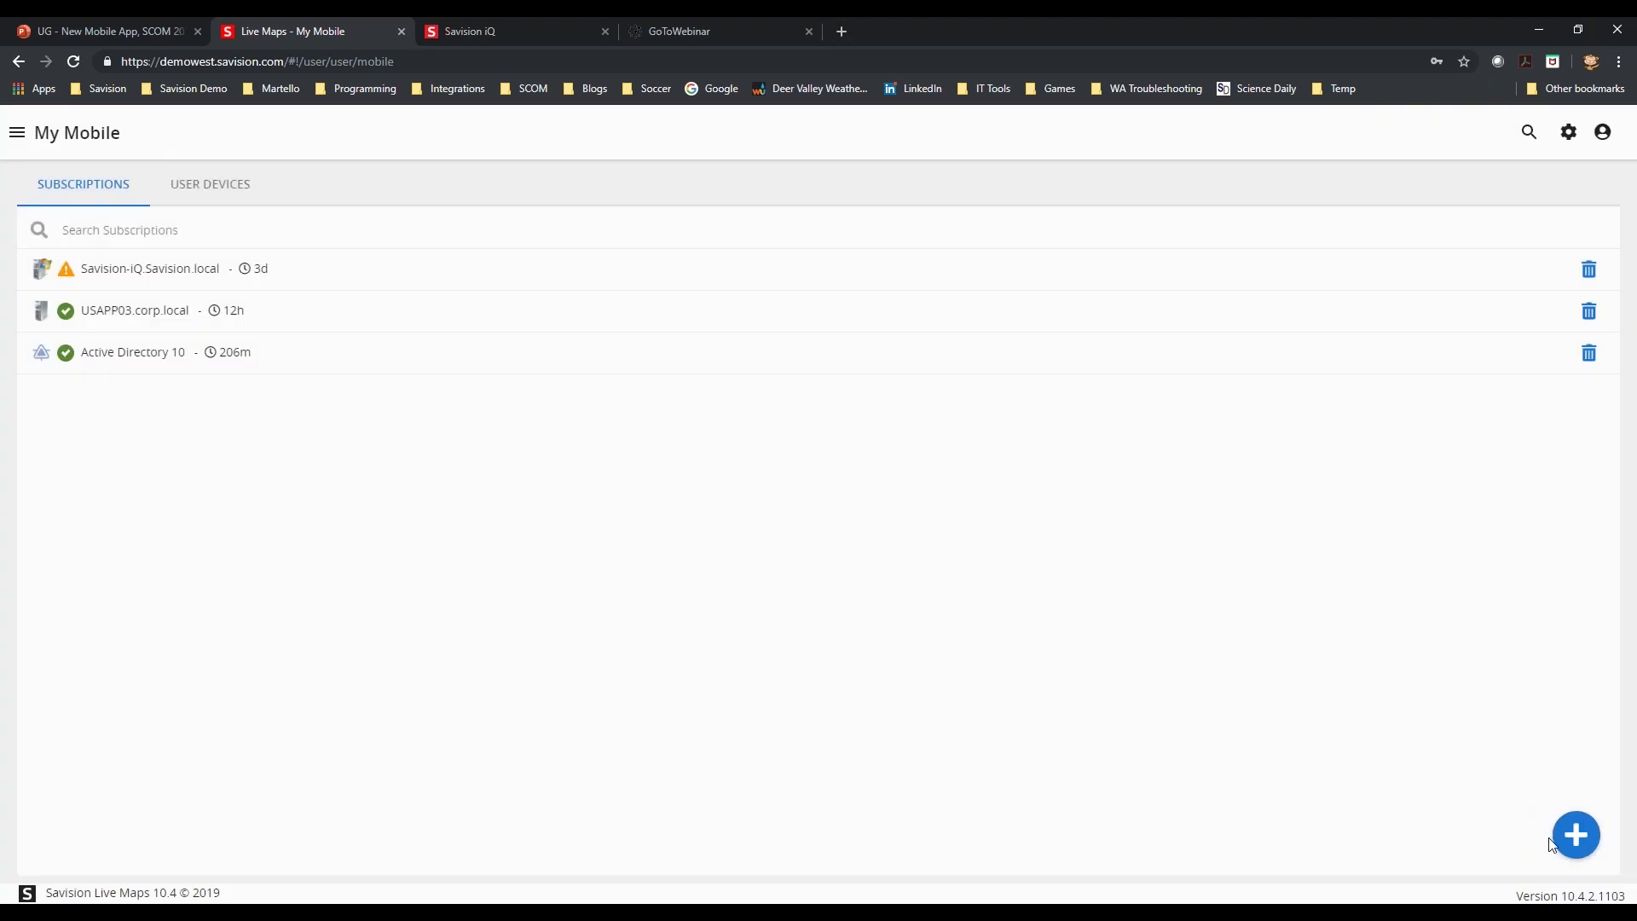
# Add a custom dashboard subscription for Bing Map, found by searching 'bing'
pyautogui.click(1577, 857)
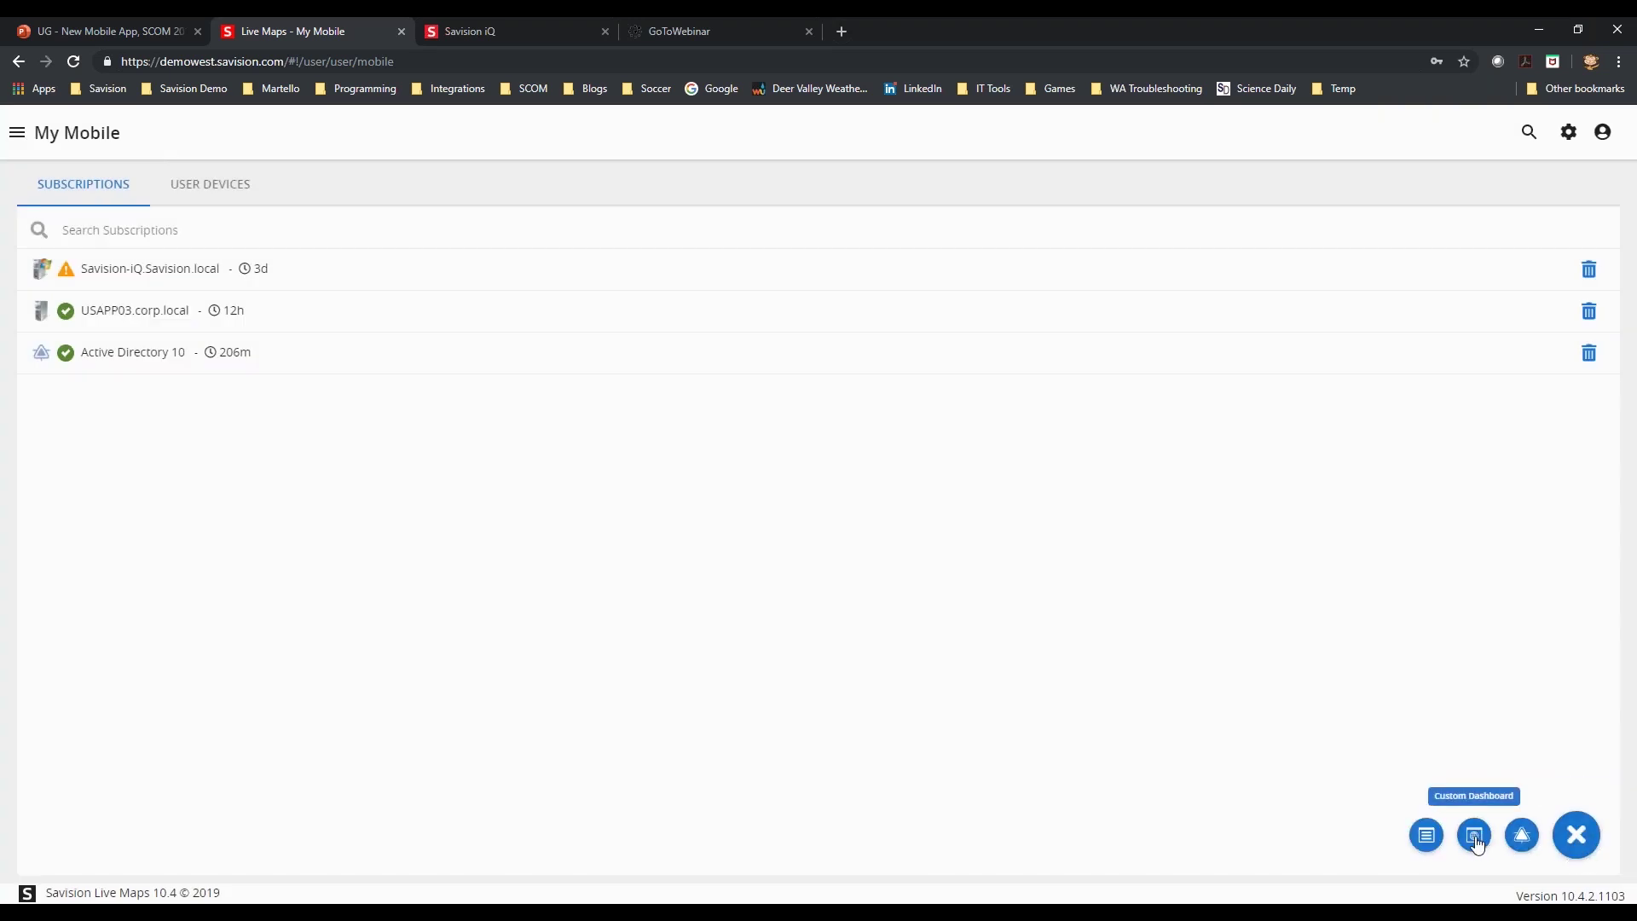
pyautogui.click(1475, 836)
pyautogui.click(563, 505)
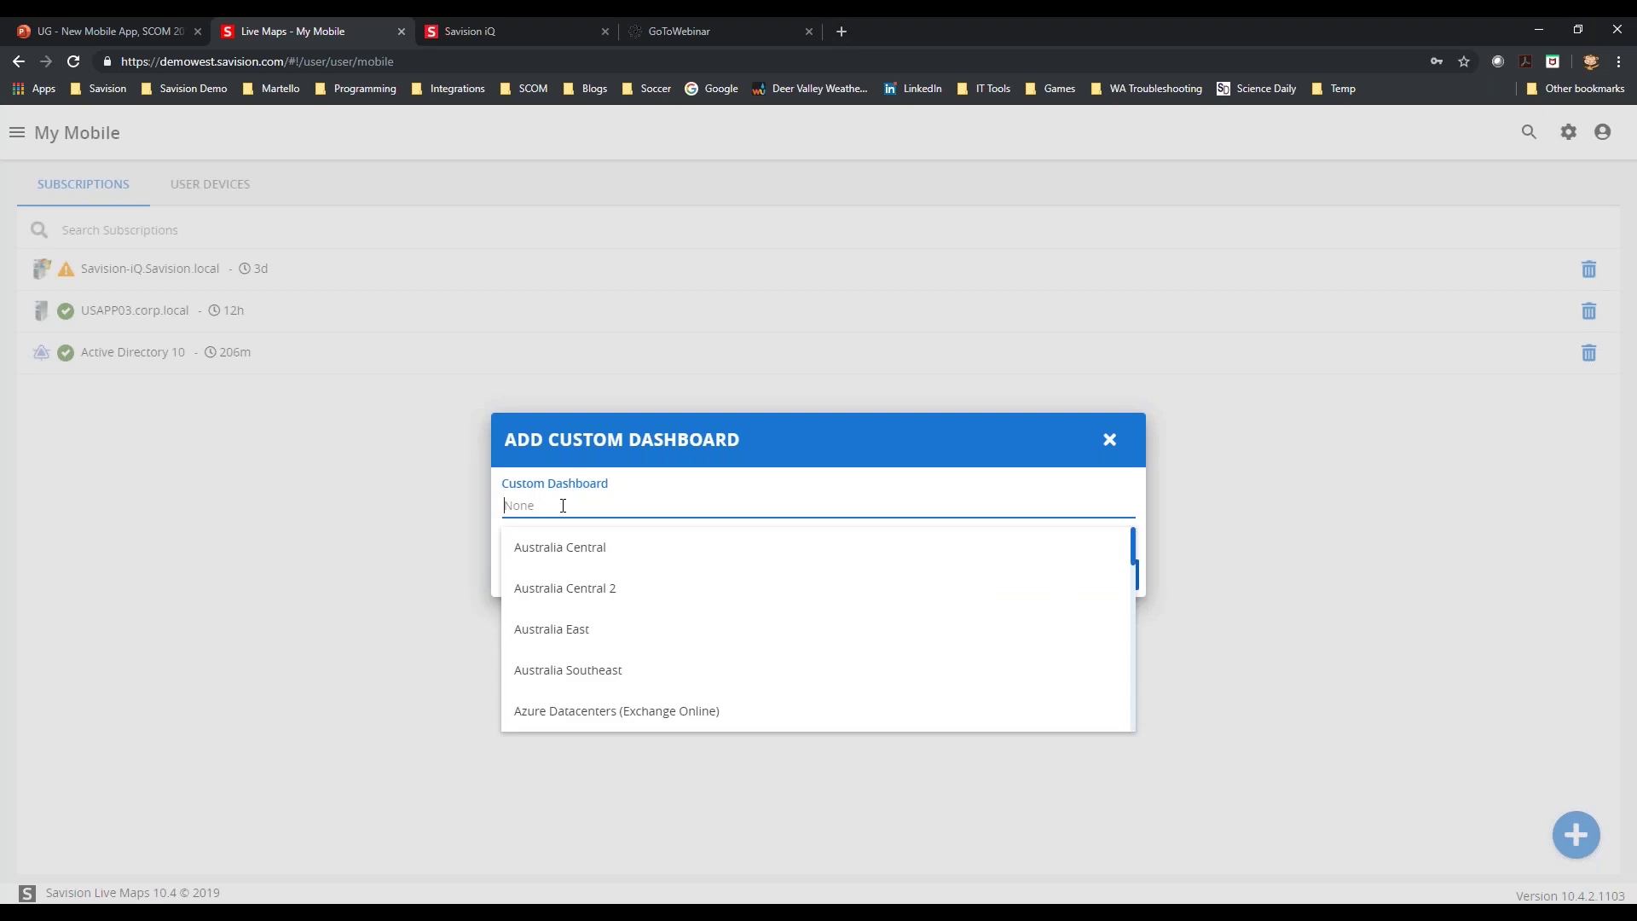
pyautogui.write('bing')
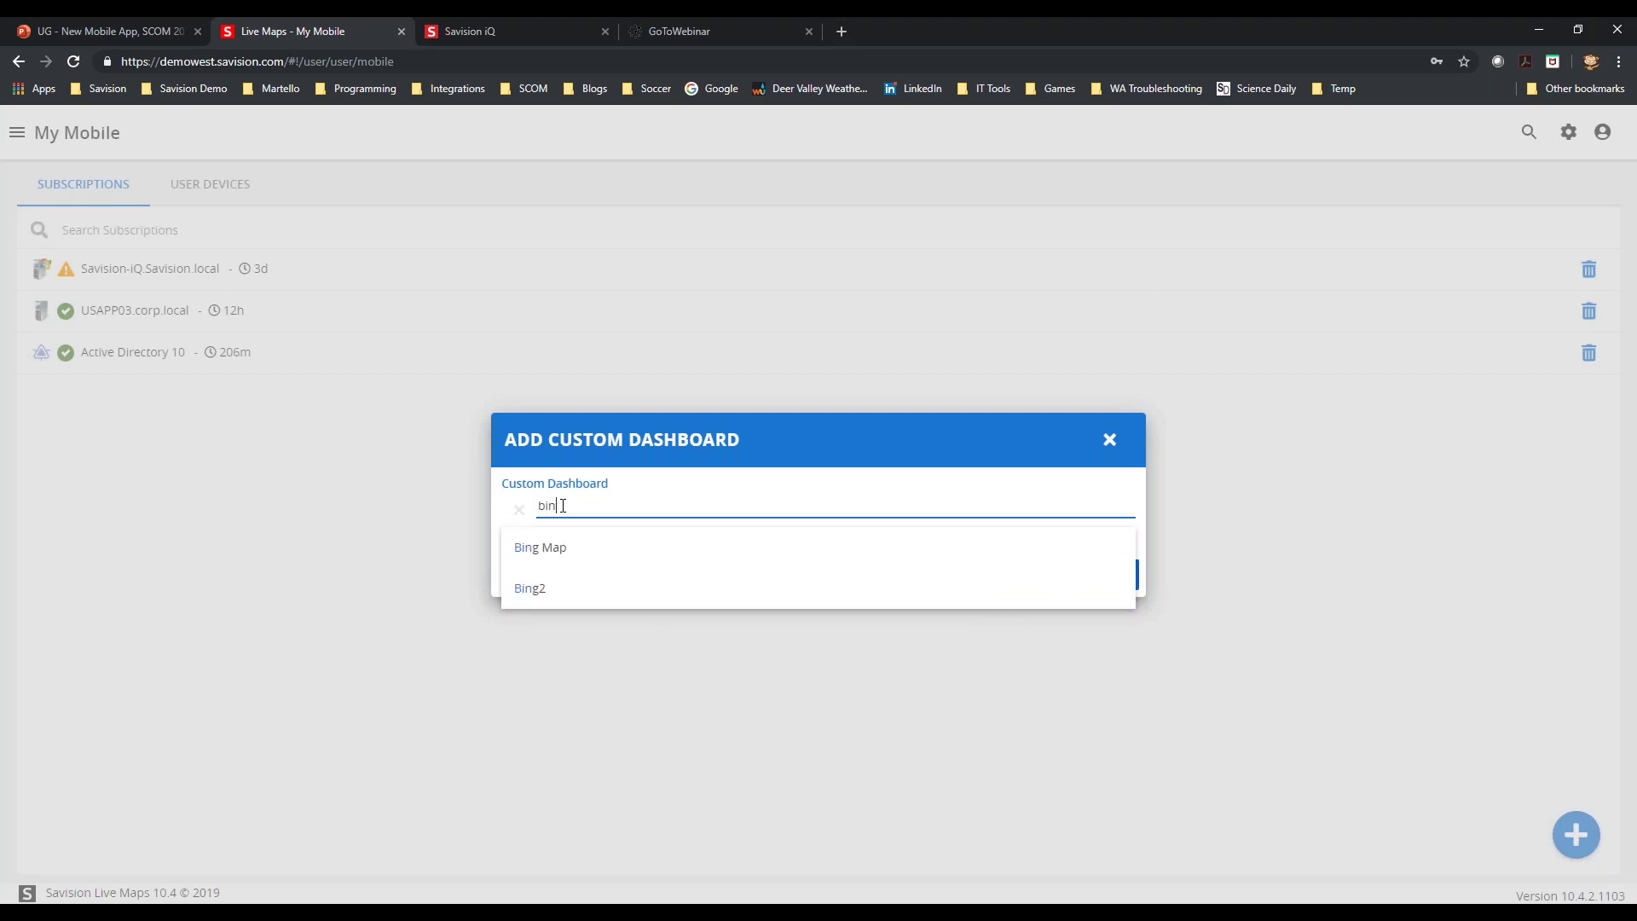
pyautogui.click(541, 550)
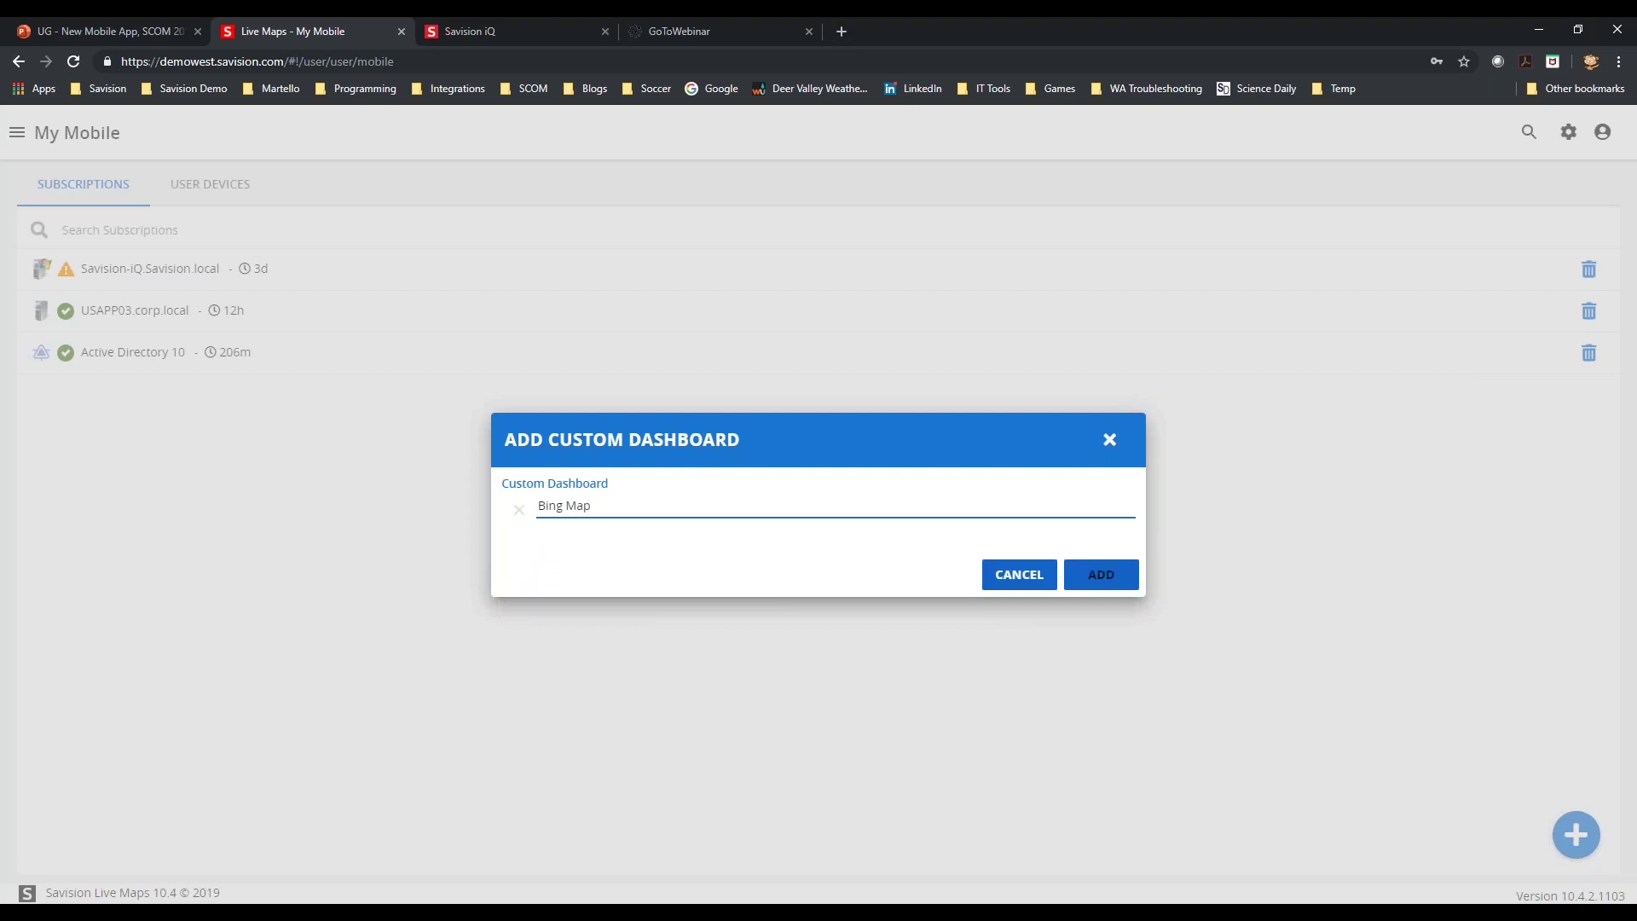
pyautogui.click(1104, 580)
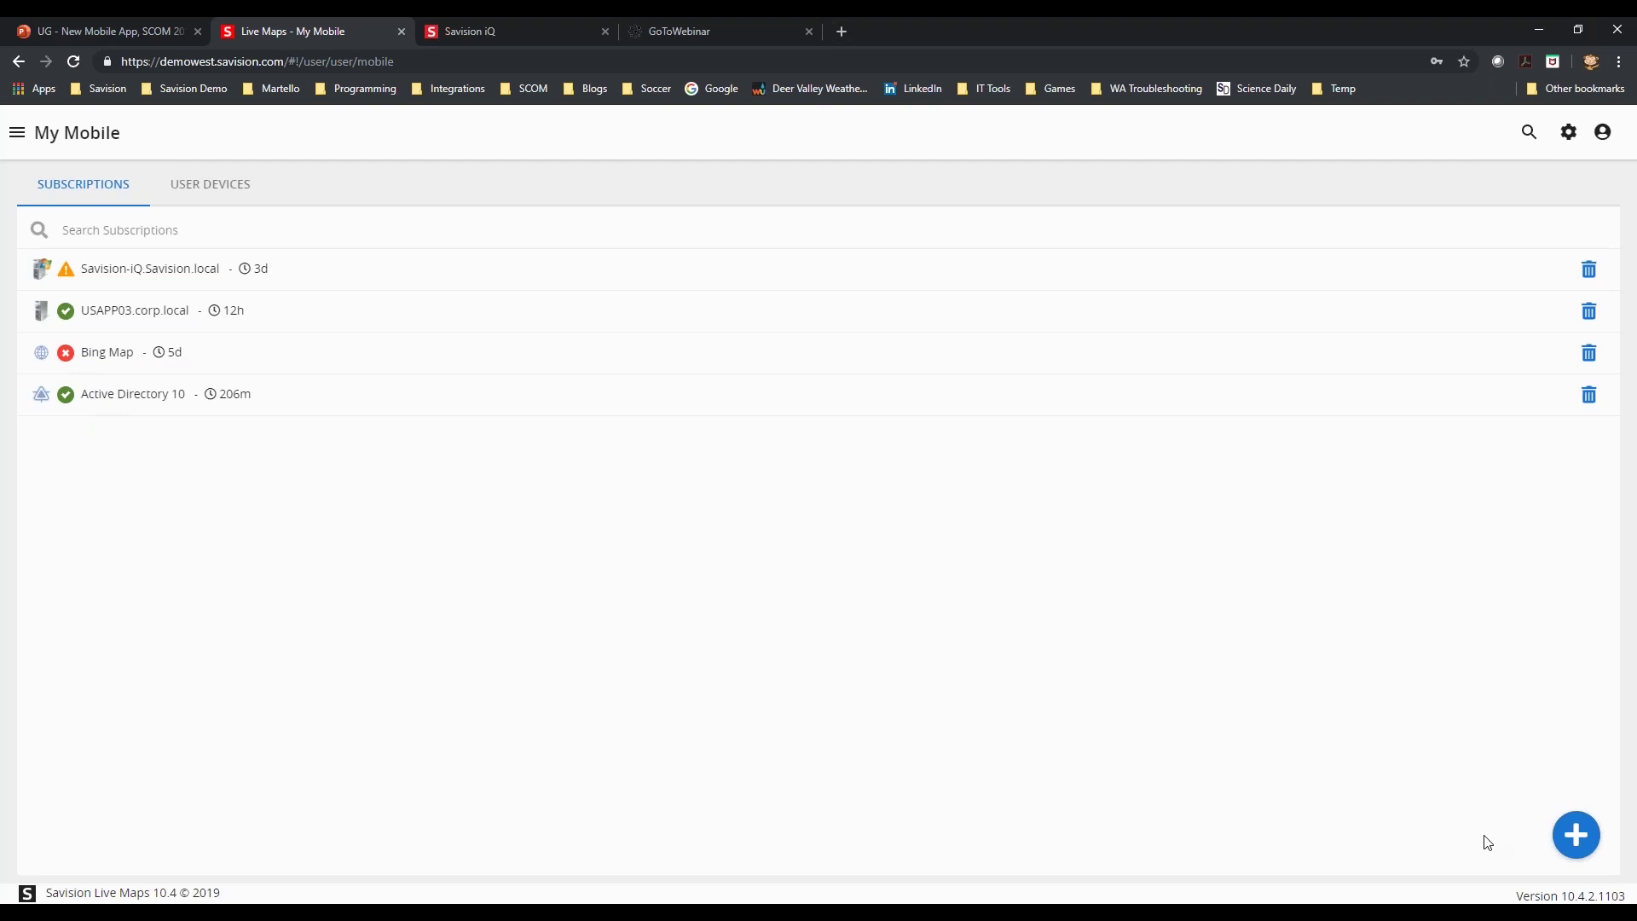
pyautogui.click(1576, 835)
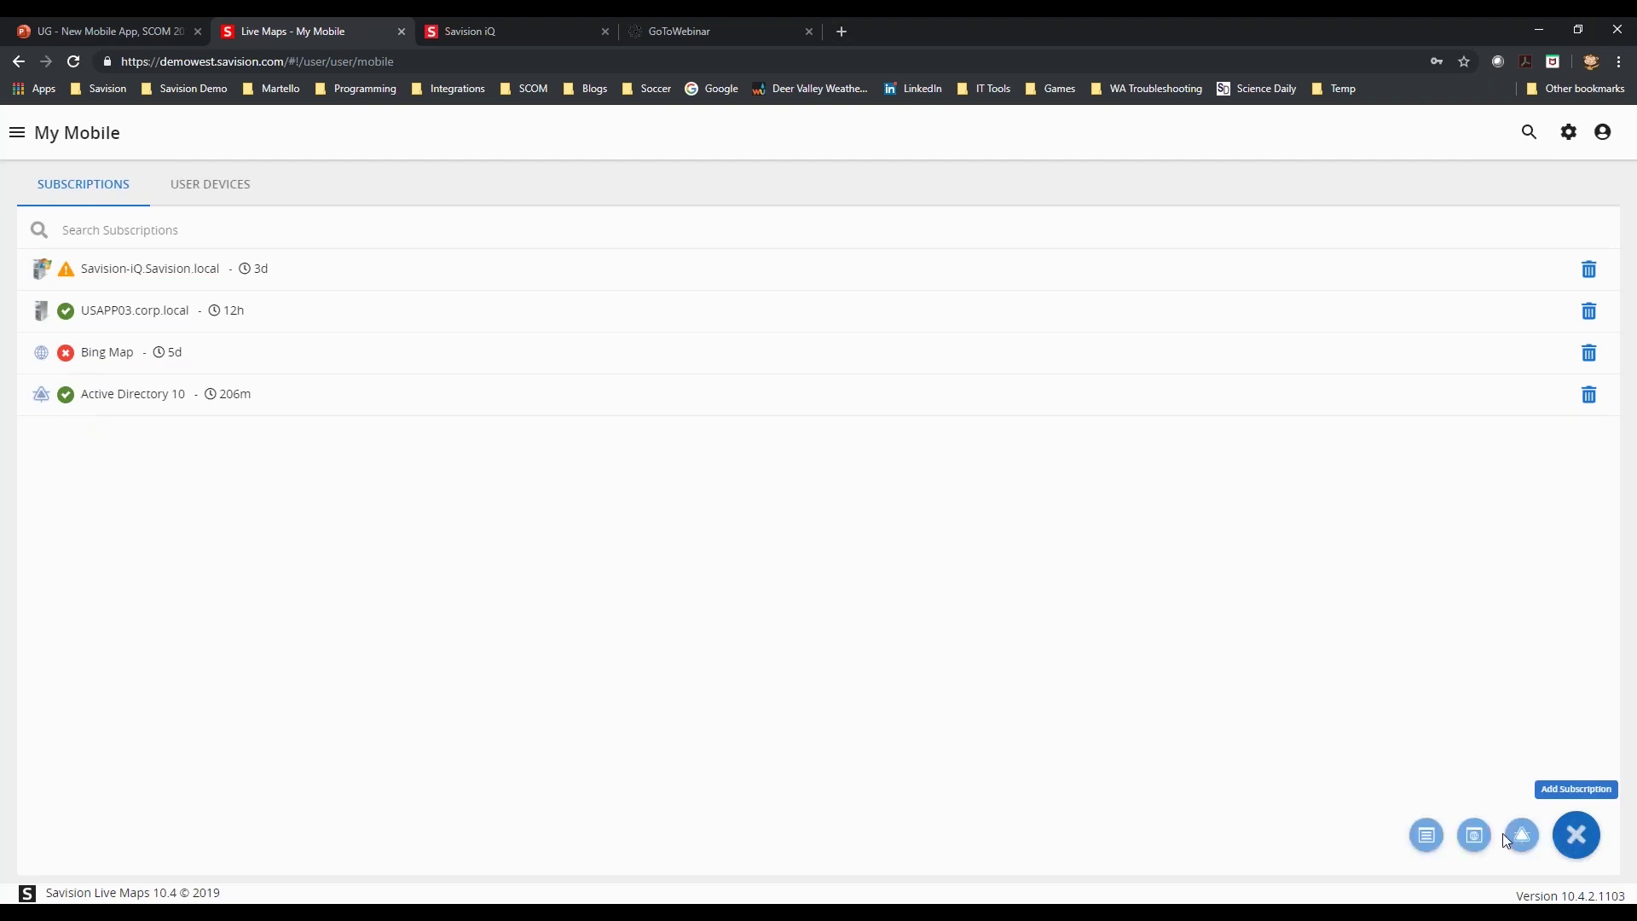
pyautogui.click(1428, 836)
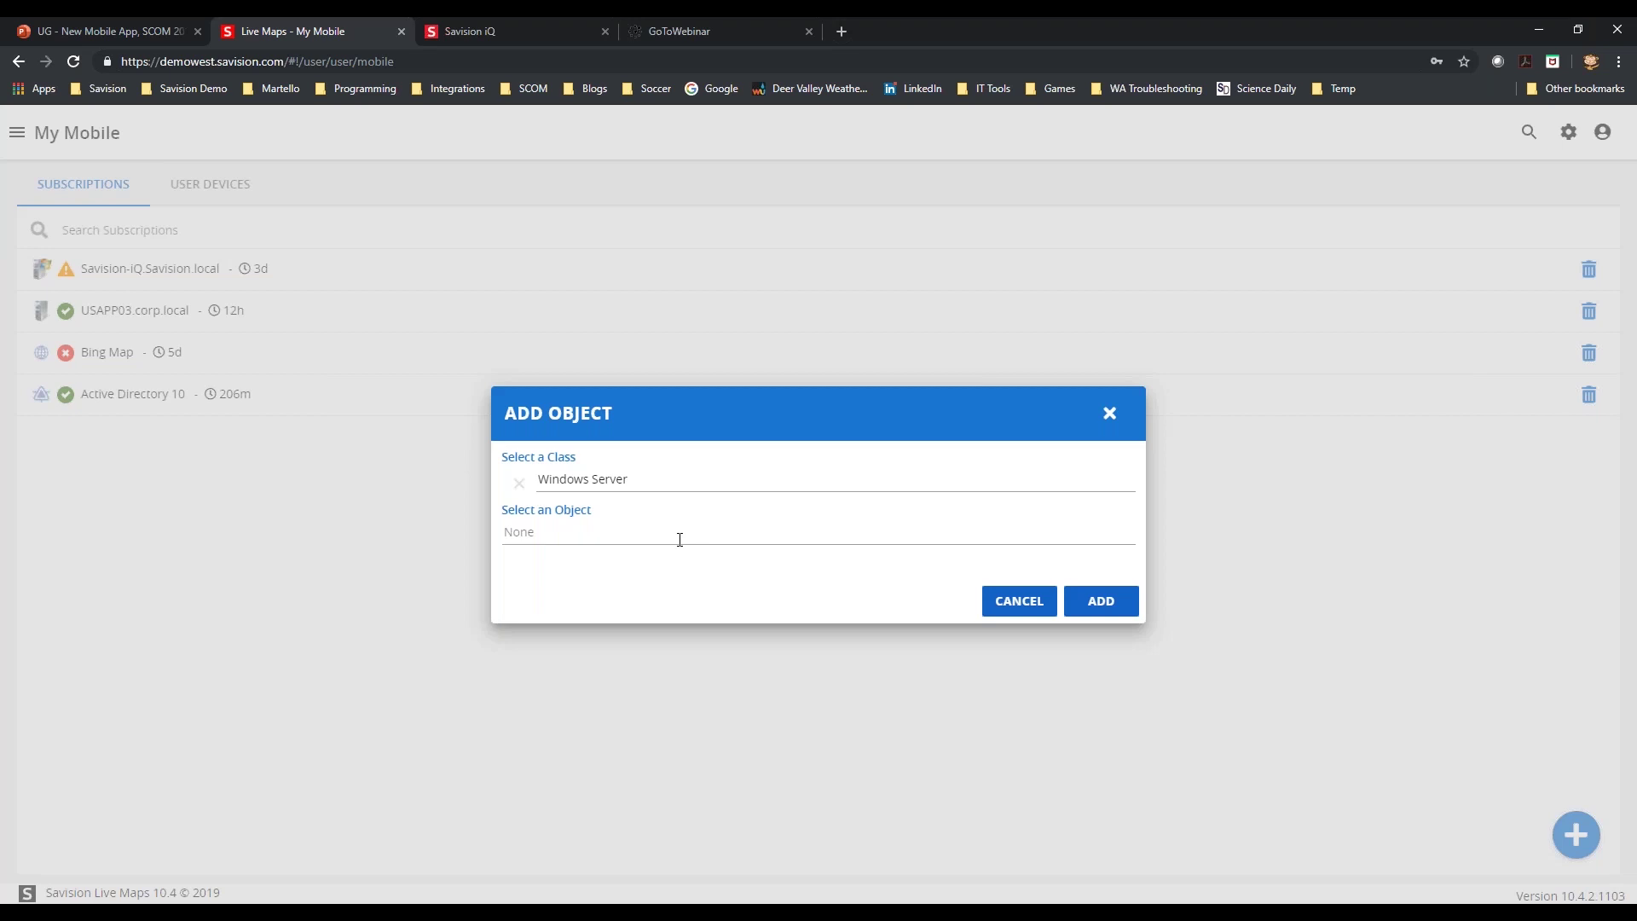
pyautogui.click(544, 536)
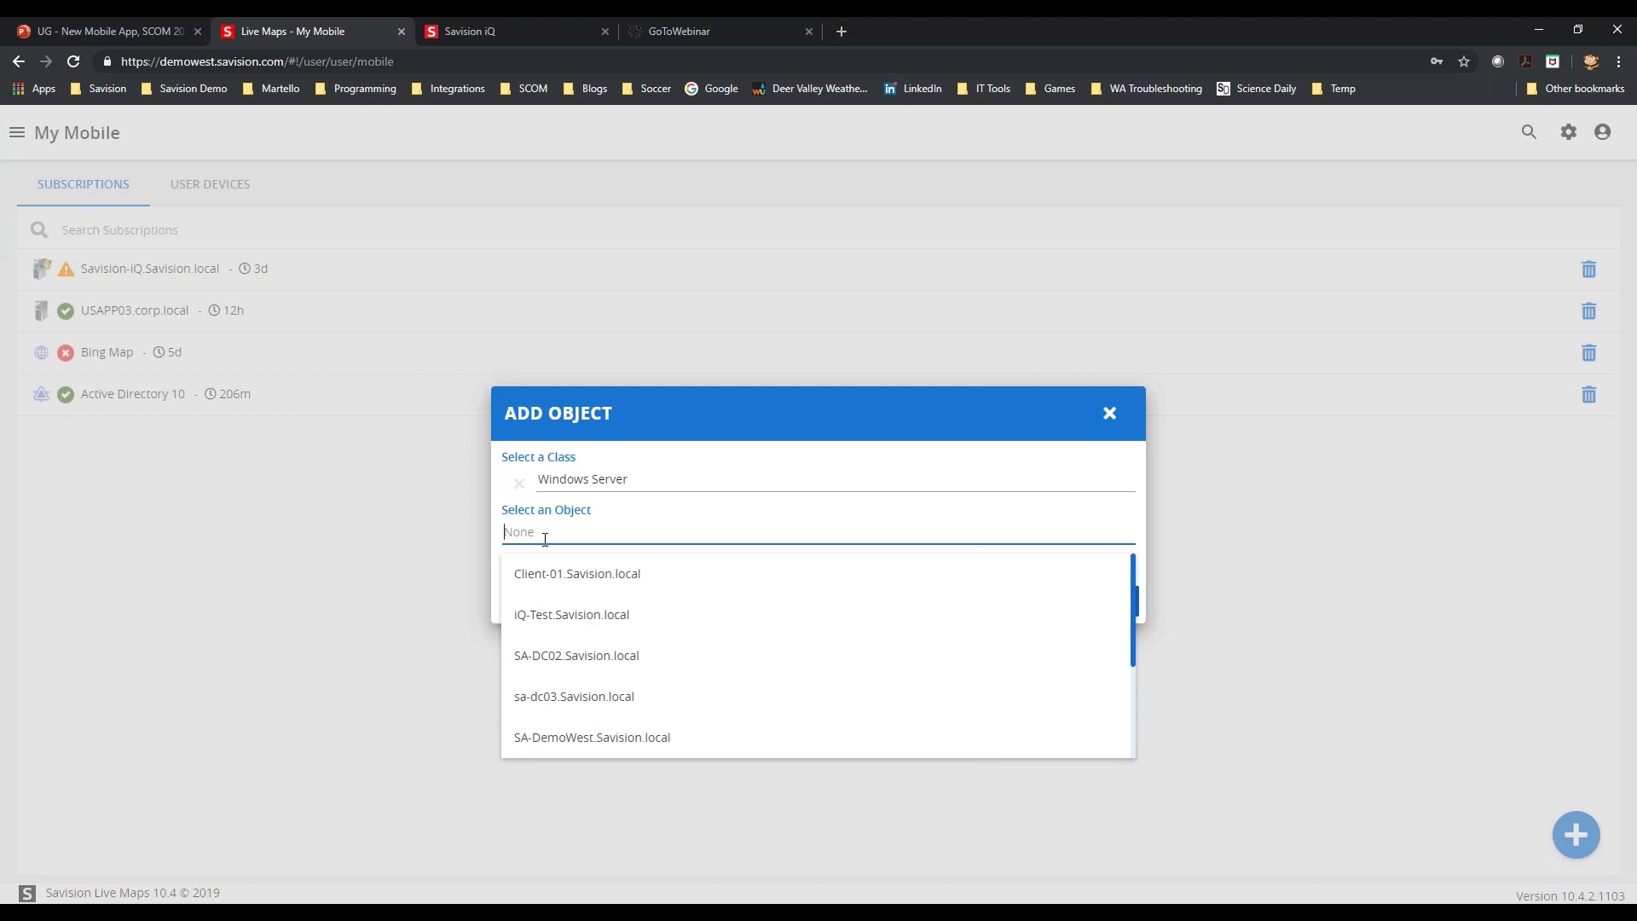
pyautogui.click(577, 699)
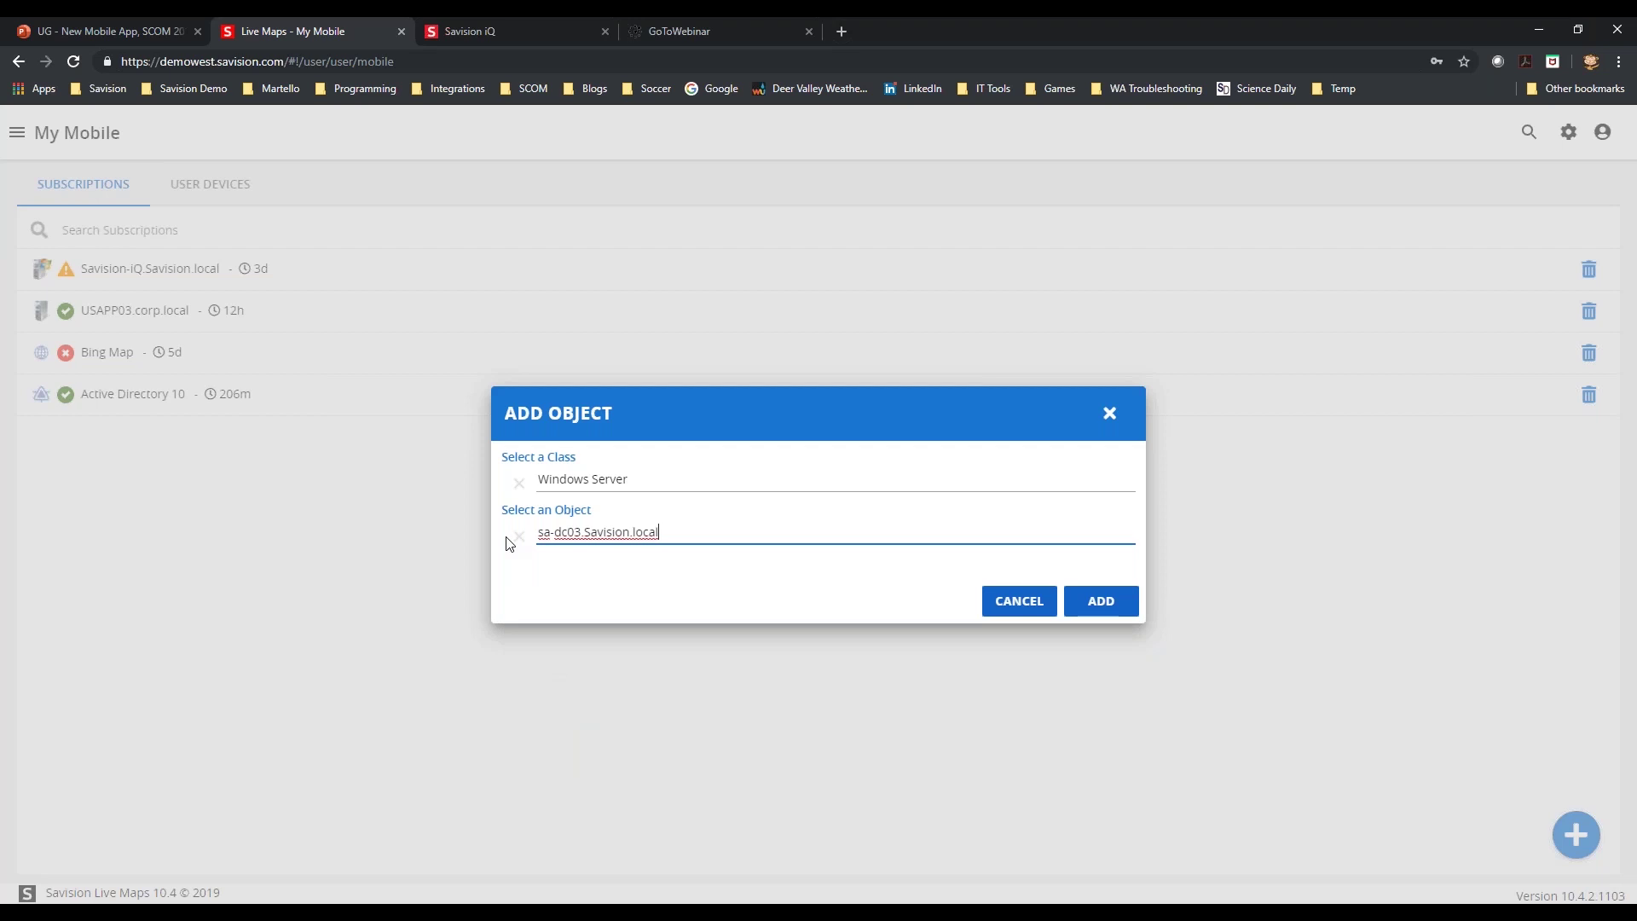
pyautogui.click(1109, 412)
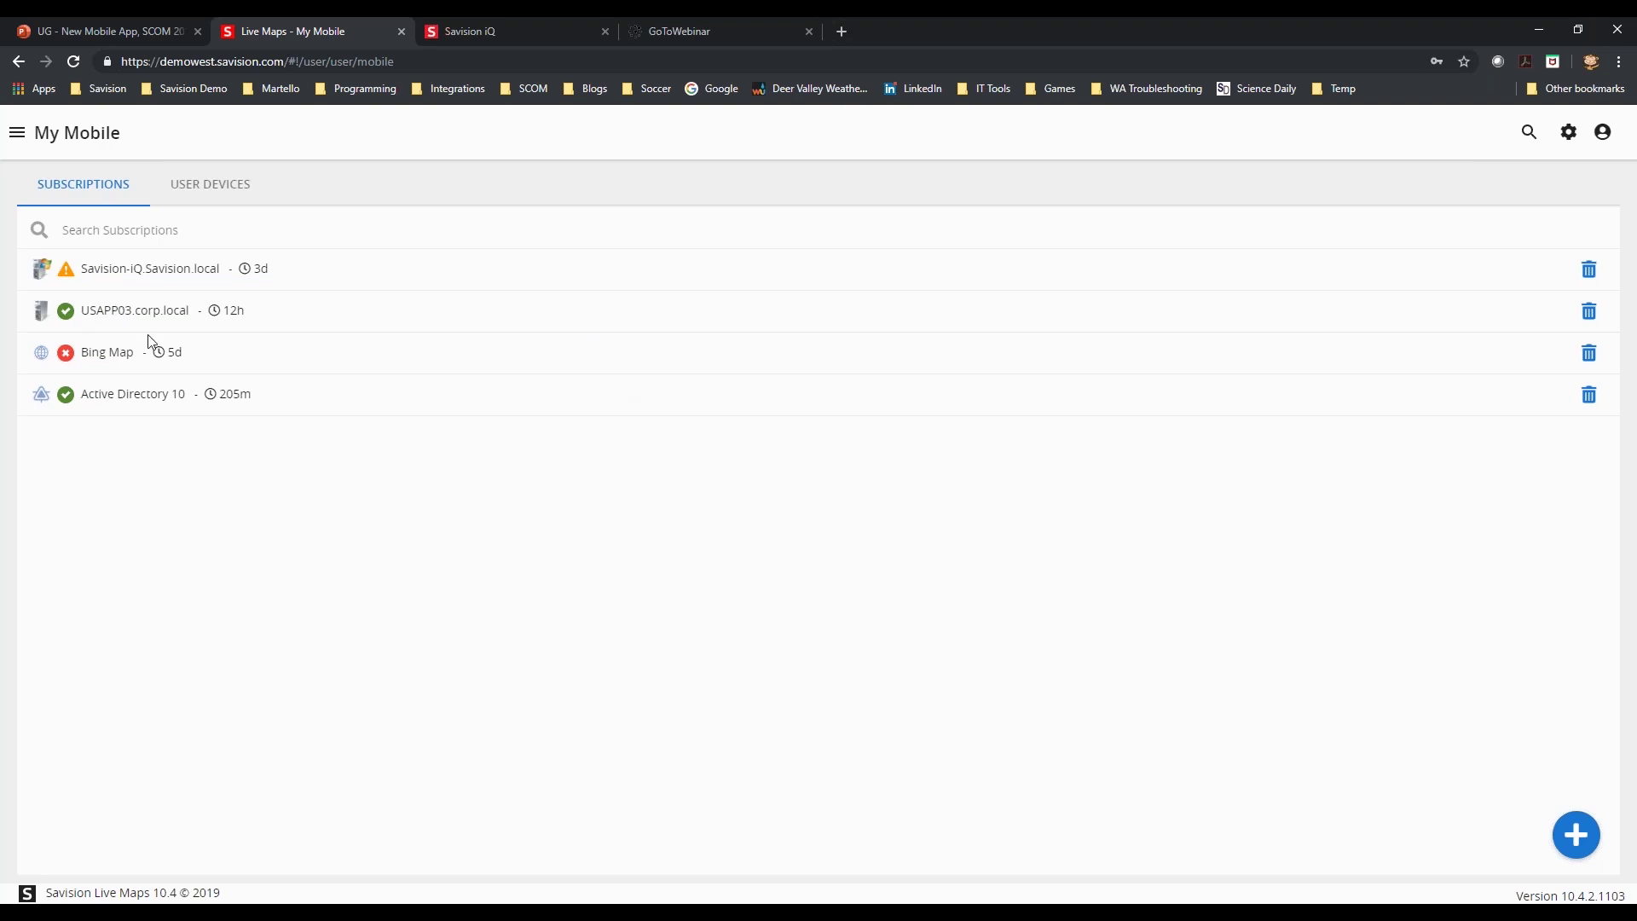
pyautogui.click(111, 274)
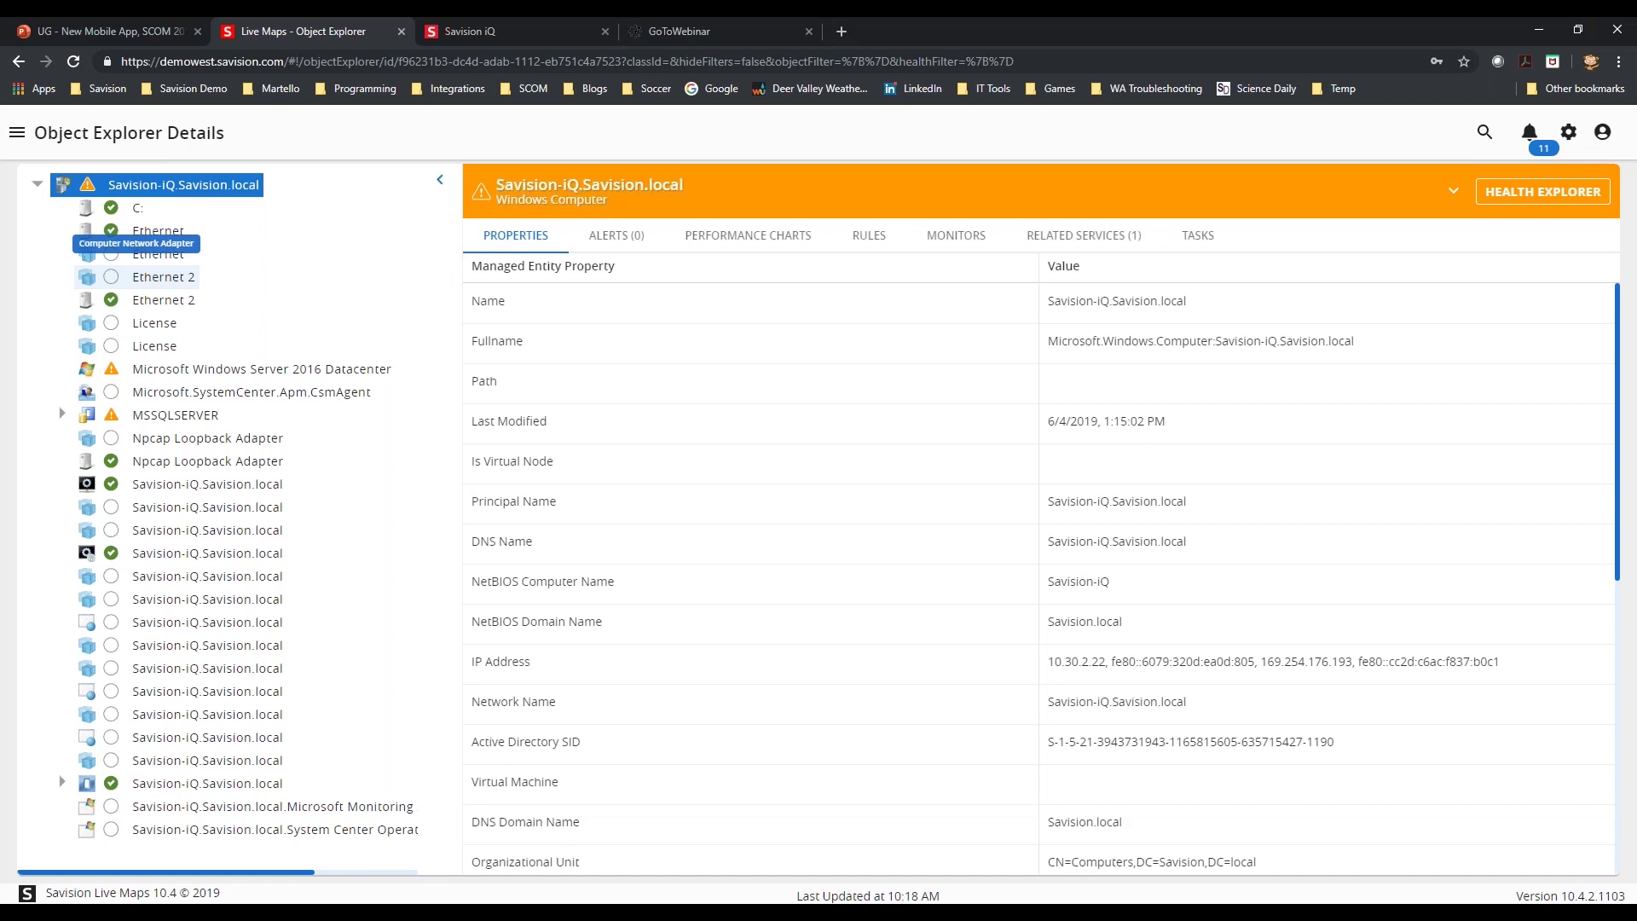
pyautogui.click(18, 61)
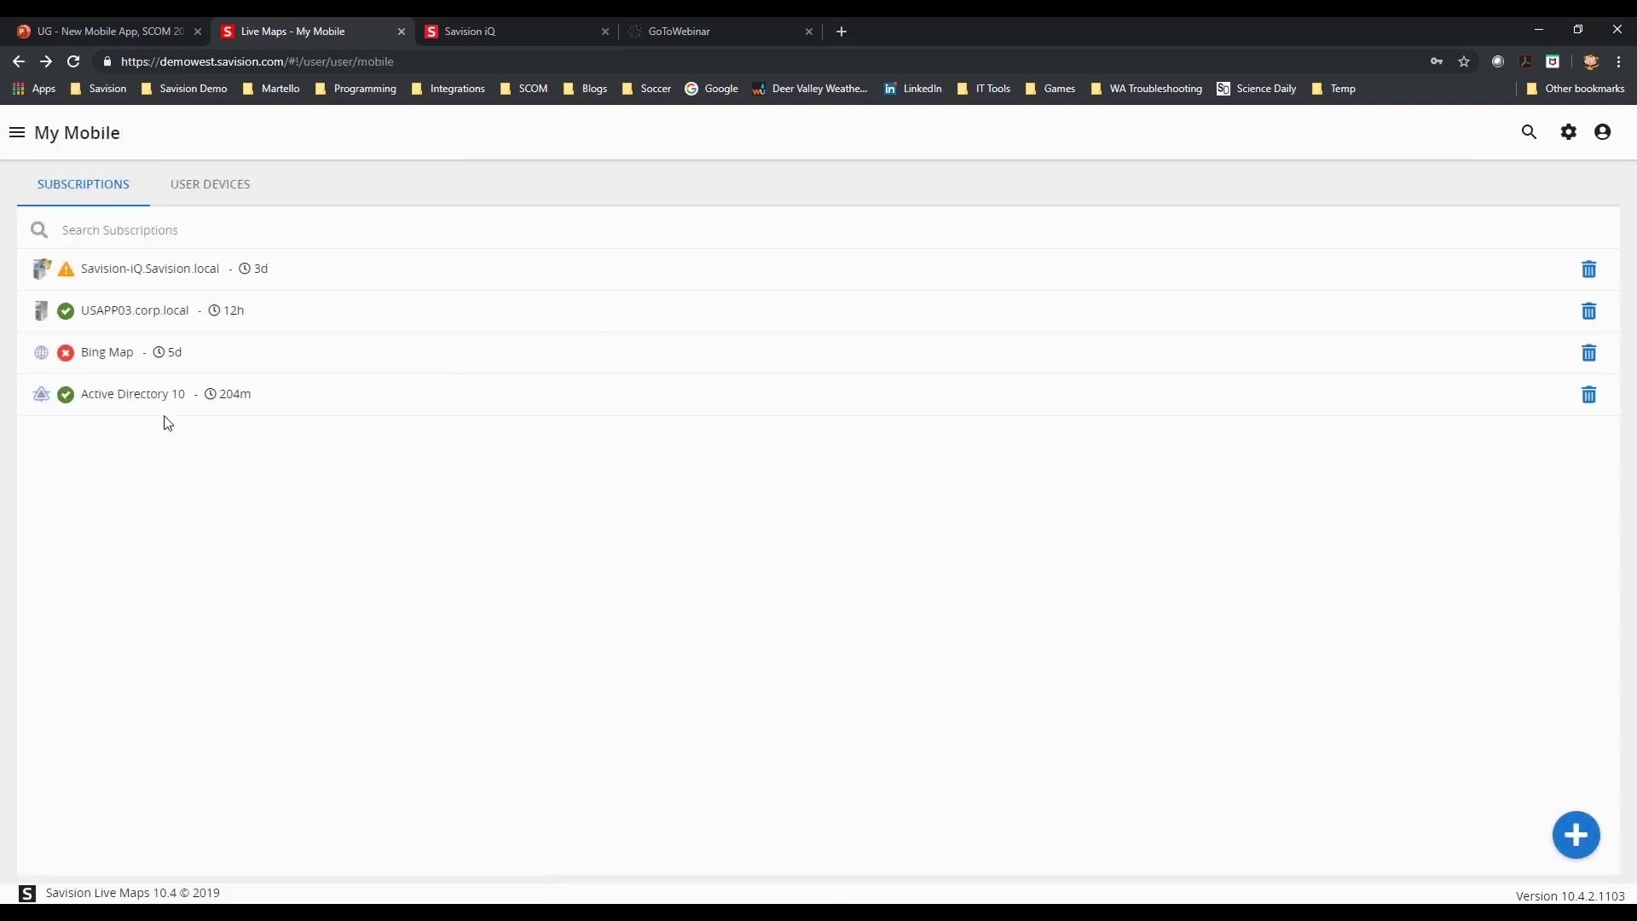
# Switch the My Mobile page to the USER DEVICES tab
pyautogui.click(198, 183)
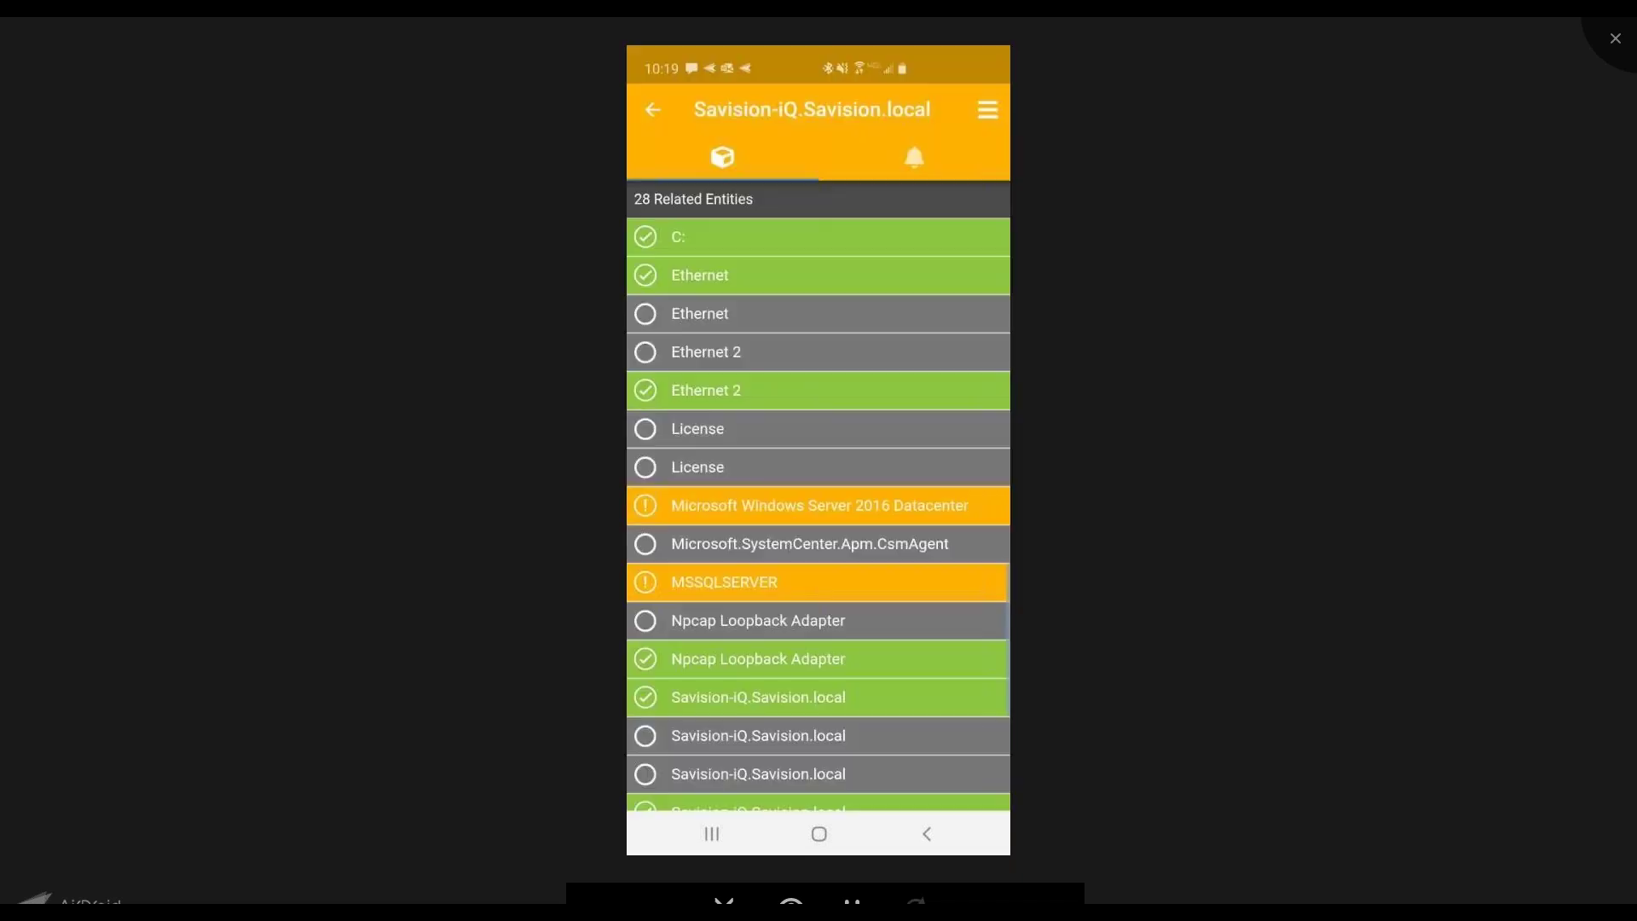
# Check the Microsoft Windows Server 2016 Datacenter entity's warnings, then go back
pyautogui.click(819, 505)
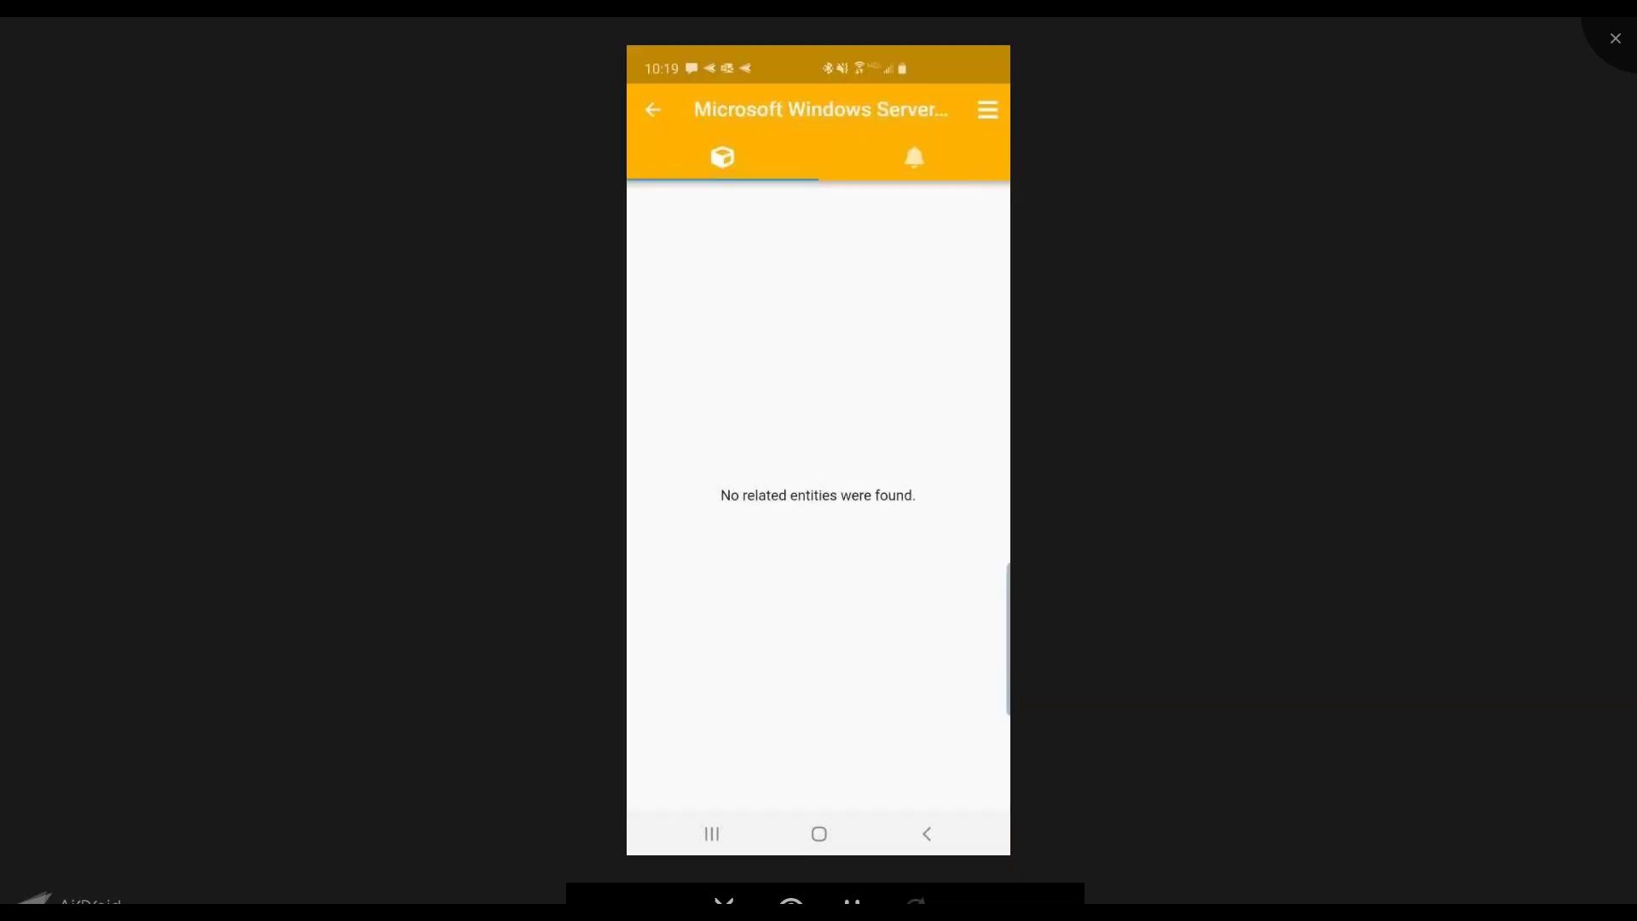
pyautogui.click(914, 156)
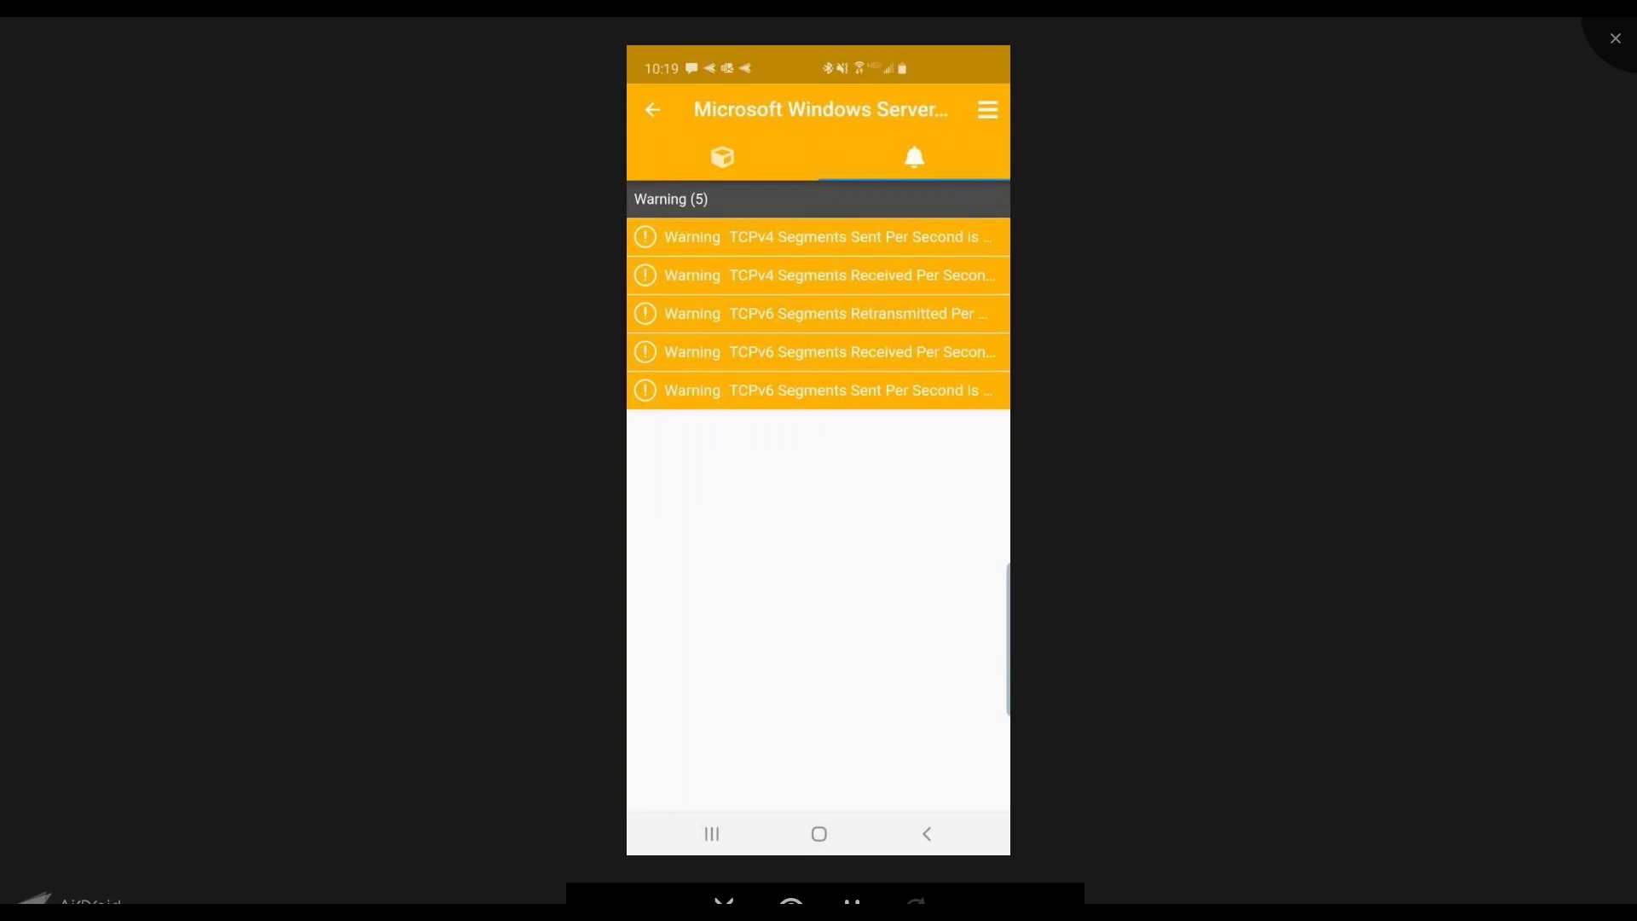
pyautogui.click(653, 109)
# View the Time Accuracy Out of Range alert under Recent Alerts, then return Home
pyautogui.click(987, 109)
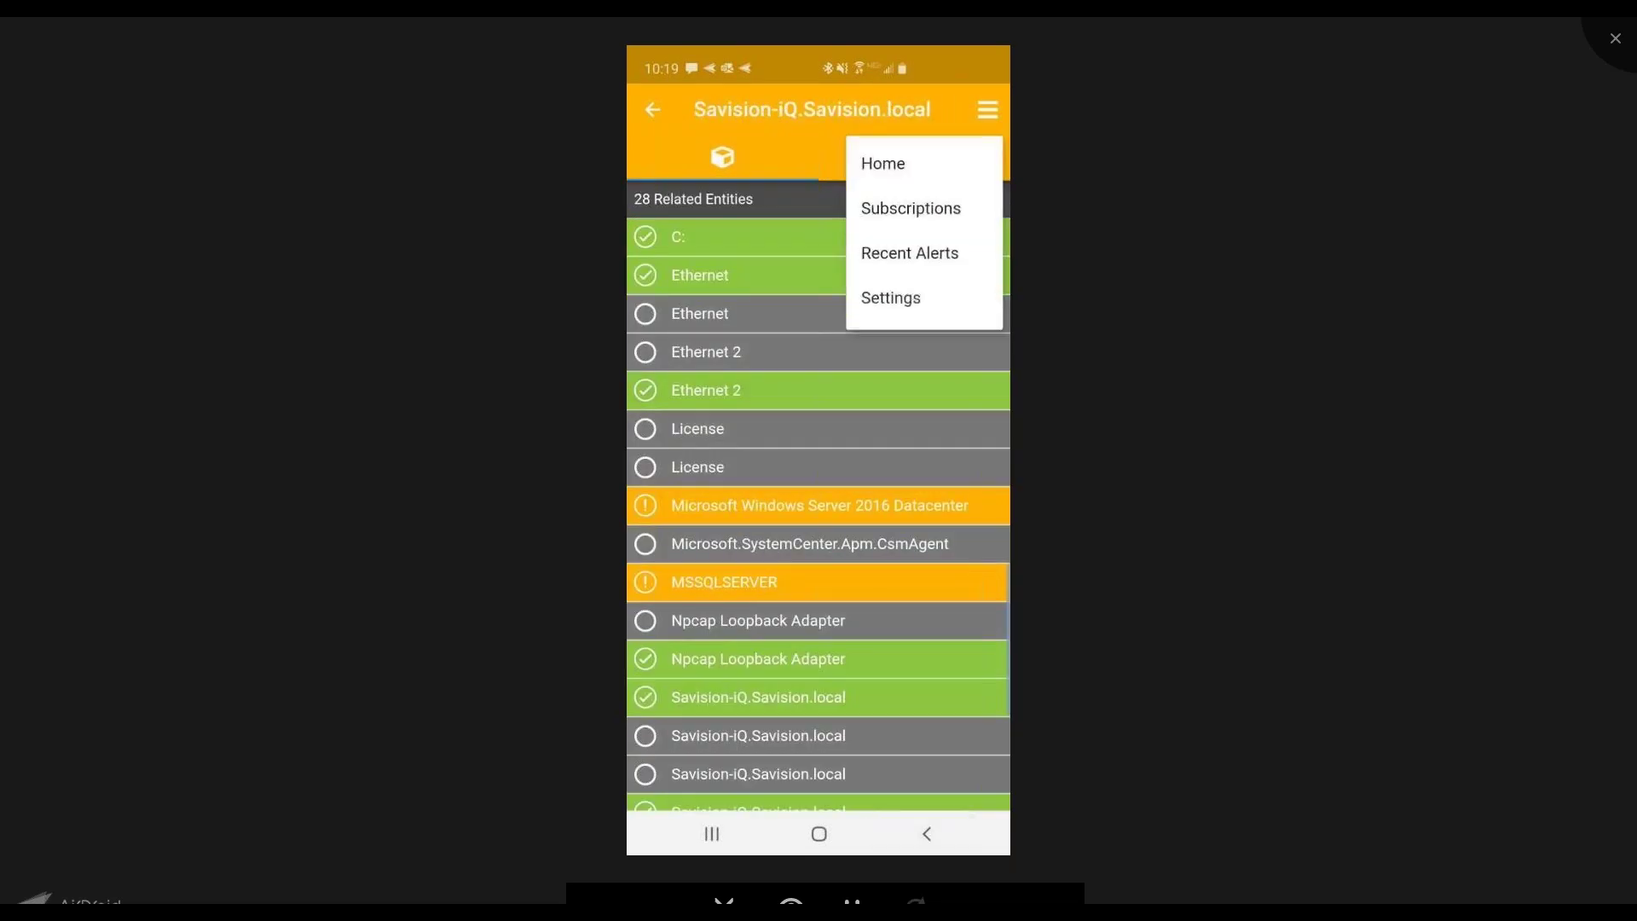
pyautogui.click(909, 253)
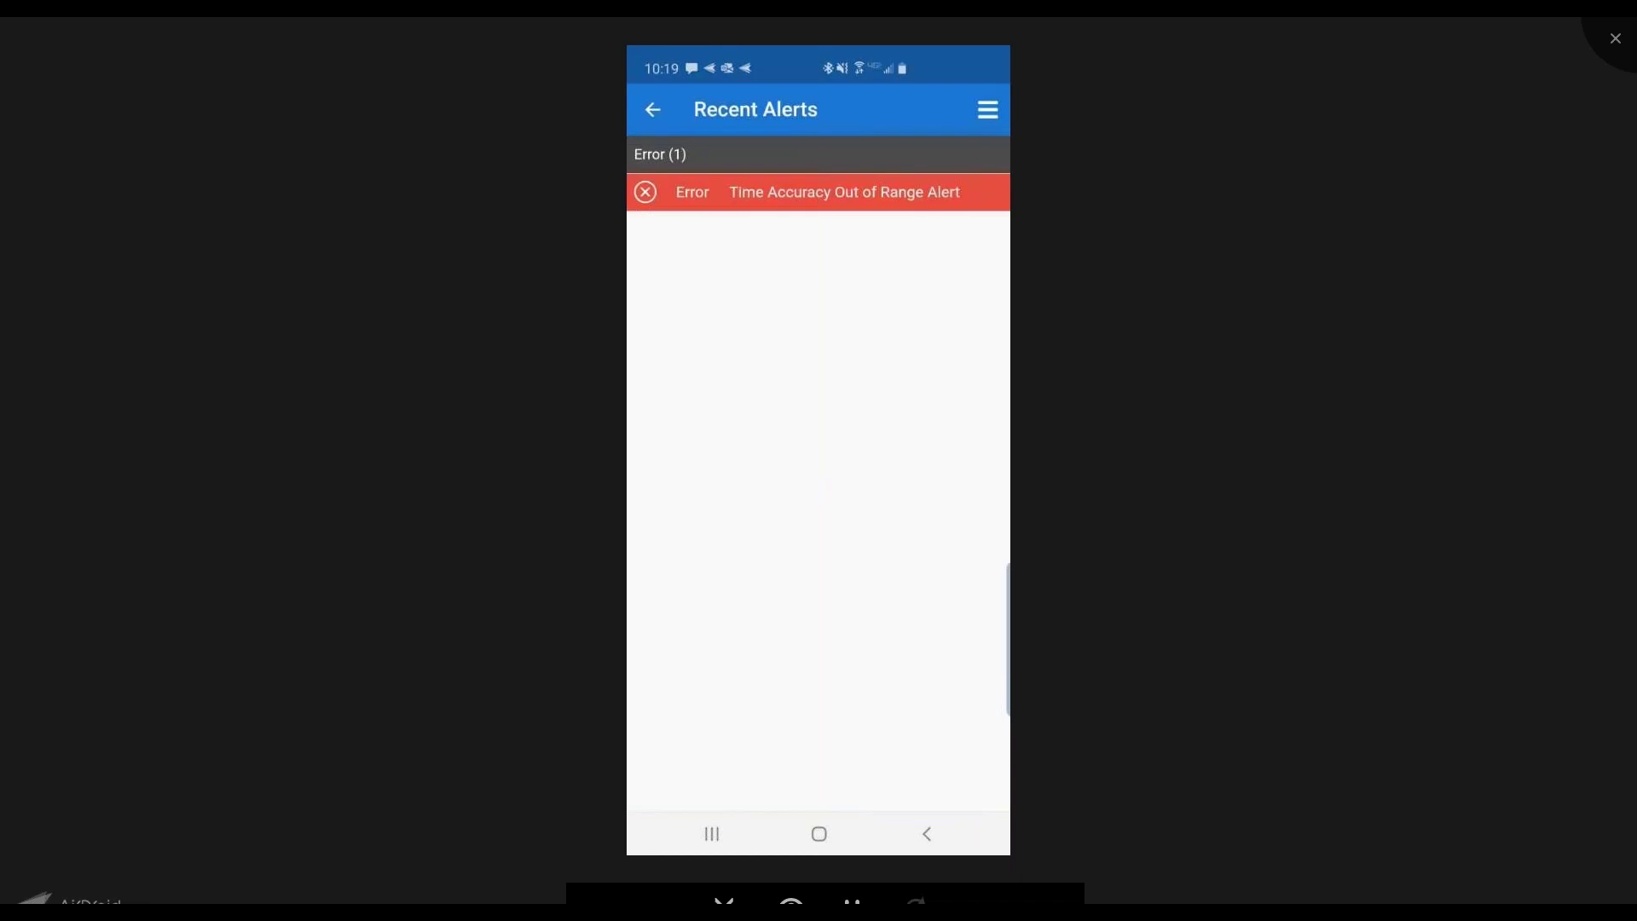
pyautogui.click(845, 192)
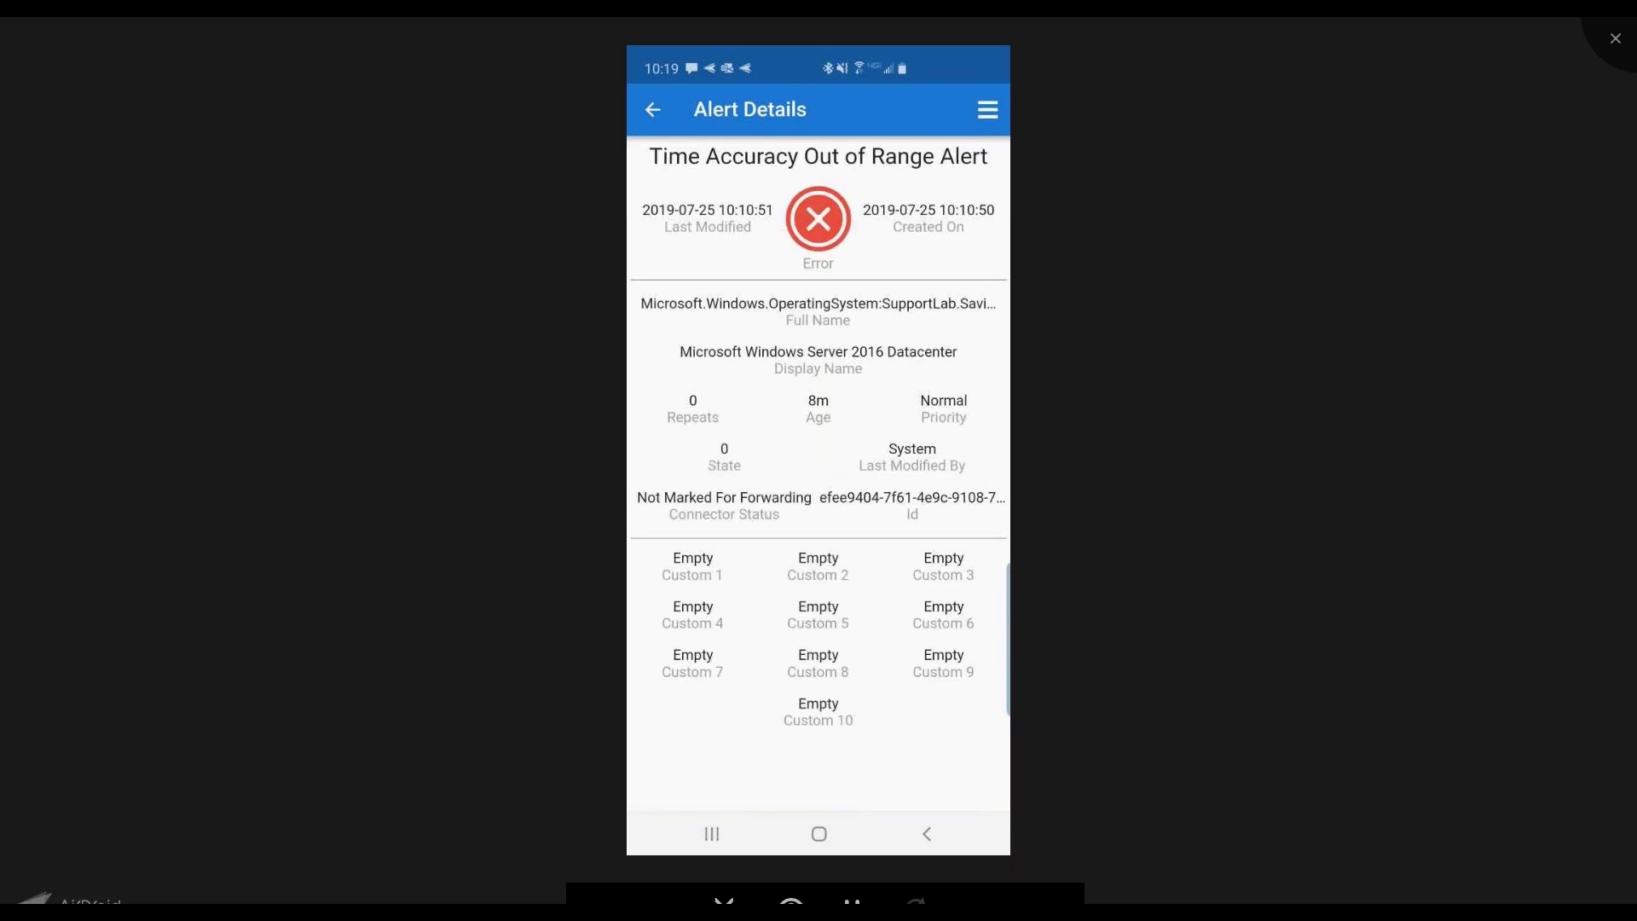
pyautogui.click(652, 109)
pyautogui.click(653, 109)
pyautogui.click(987, 109)
pyautogui.click(884, 164)
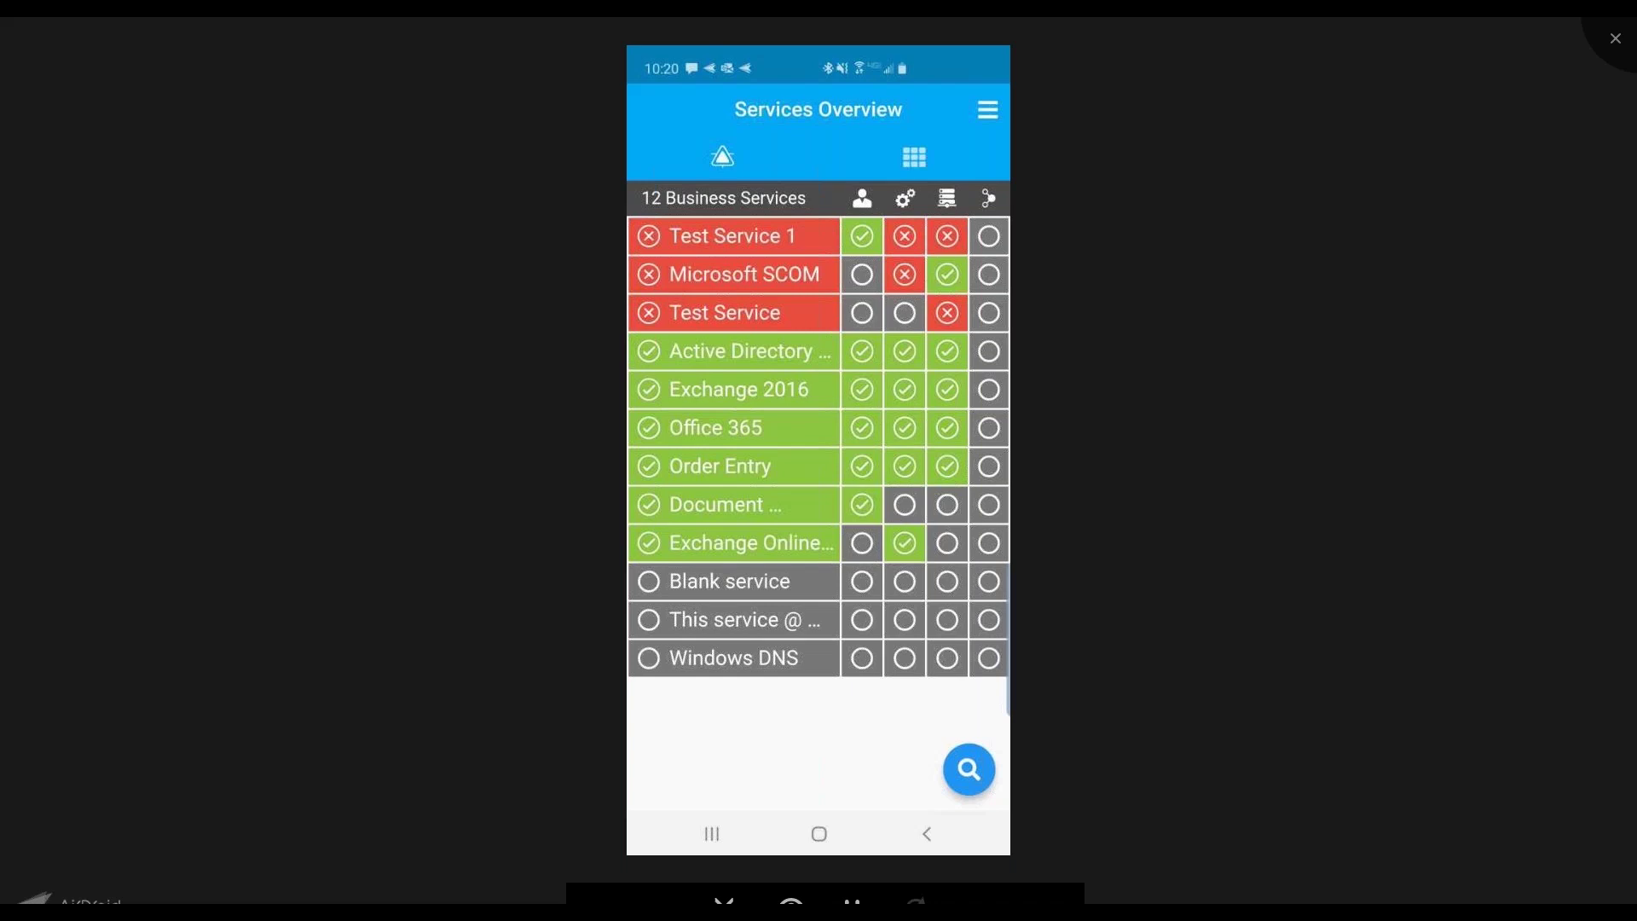
# Leave the full-screen phone view and bring up a widened Savision Knowledge Base window
pyautogui.press('Escape')
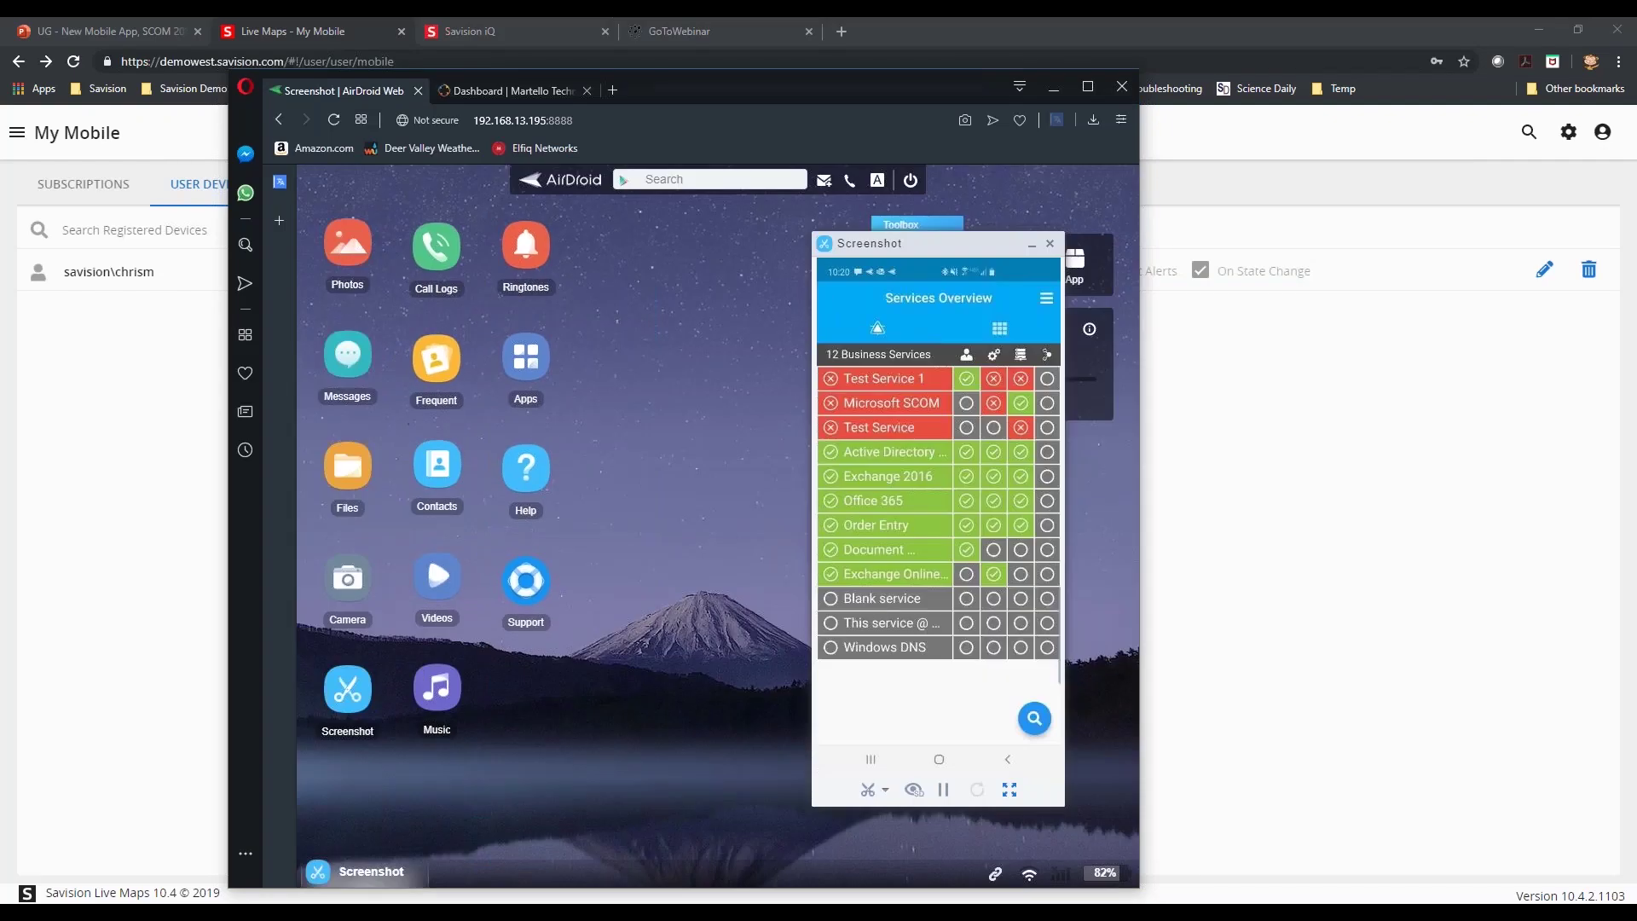
pyautogui.click(489, 91)
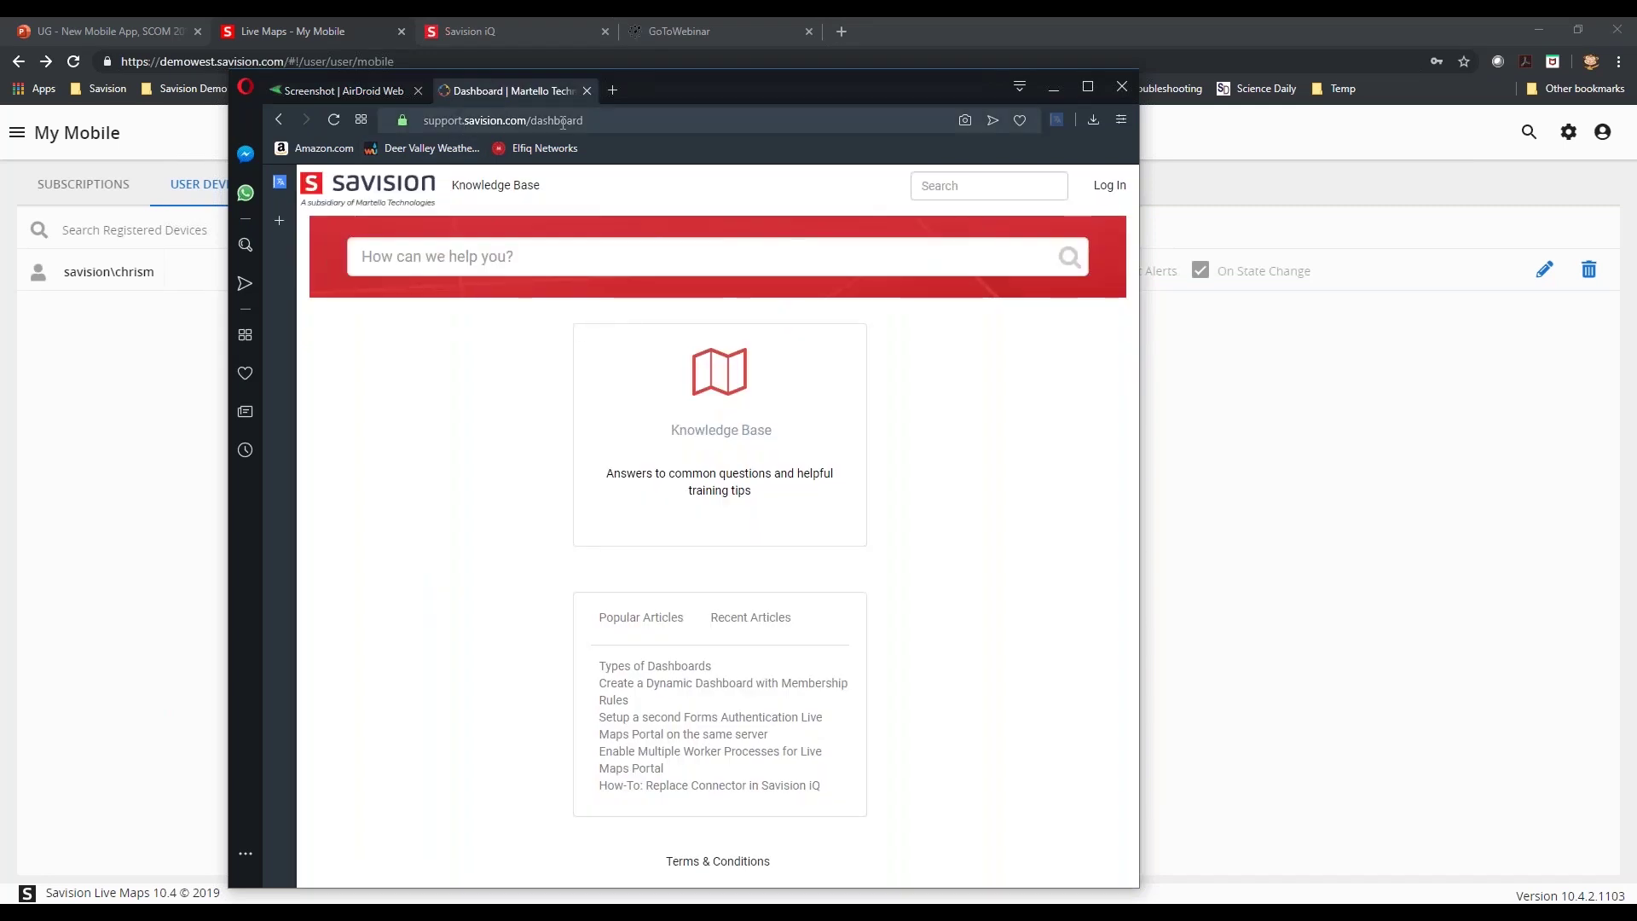
pyautogui.moveTo(1137, 376); pyautogui.dragTo(1366, 376)
# Search the knowledge base for 'mobile' and open the Live Maps Mobile article
pyautogui.click(502, 257)
pyautogui.write('mobile')
pyautogui.press('Return')
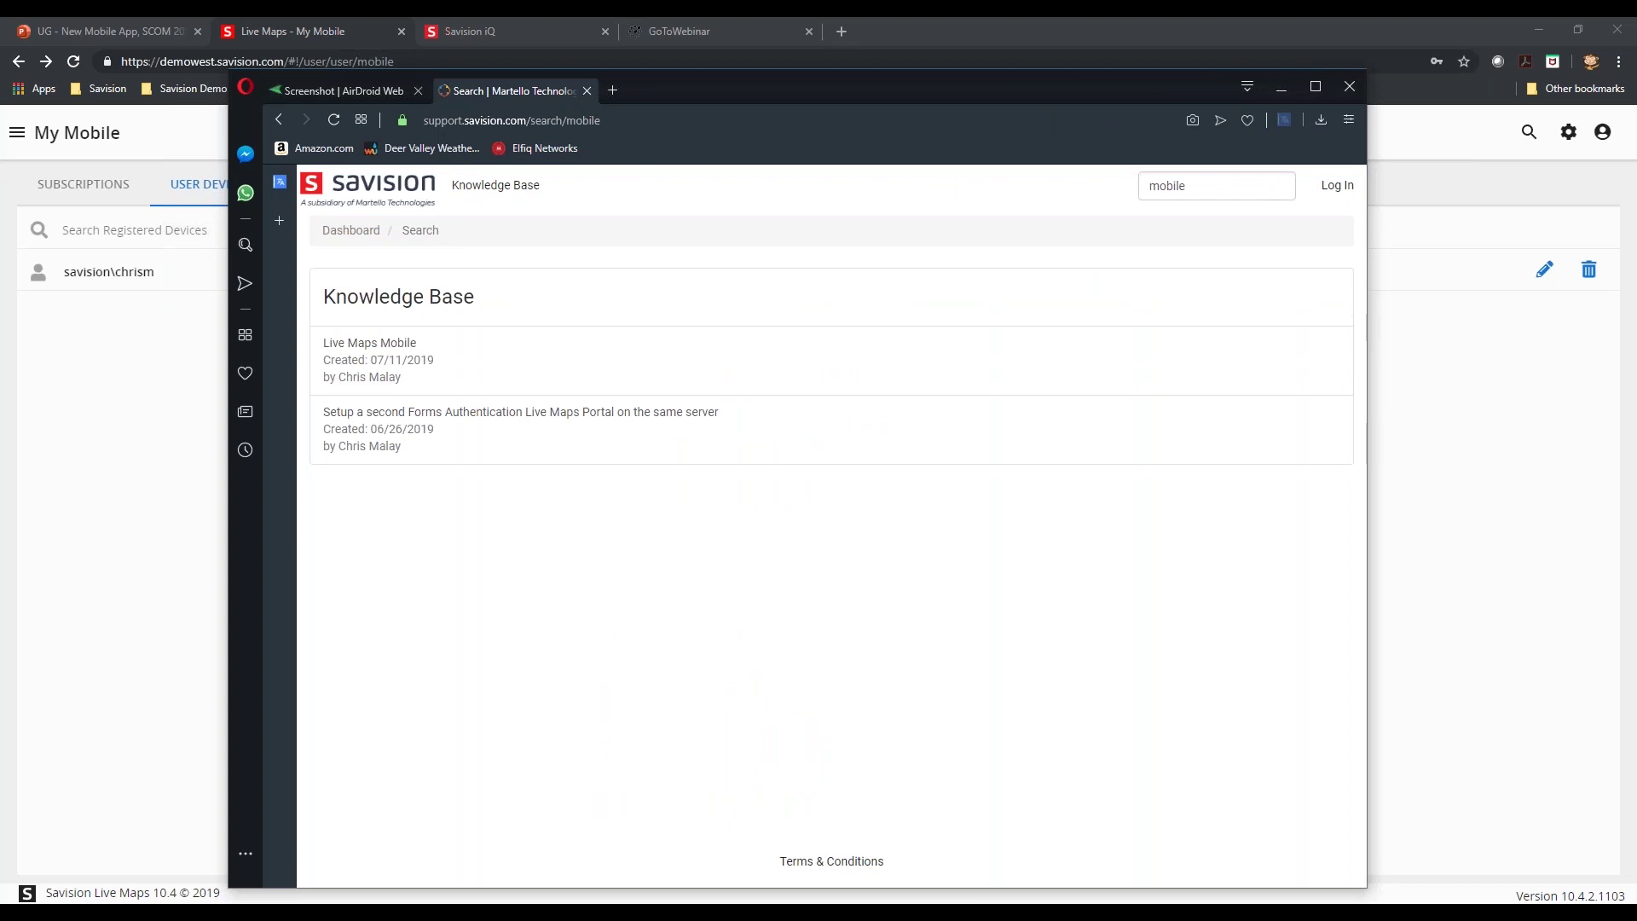
pyautogui.click(350, 350)
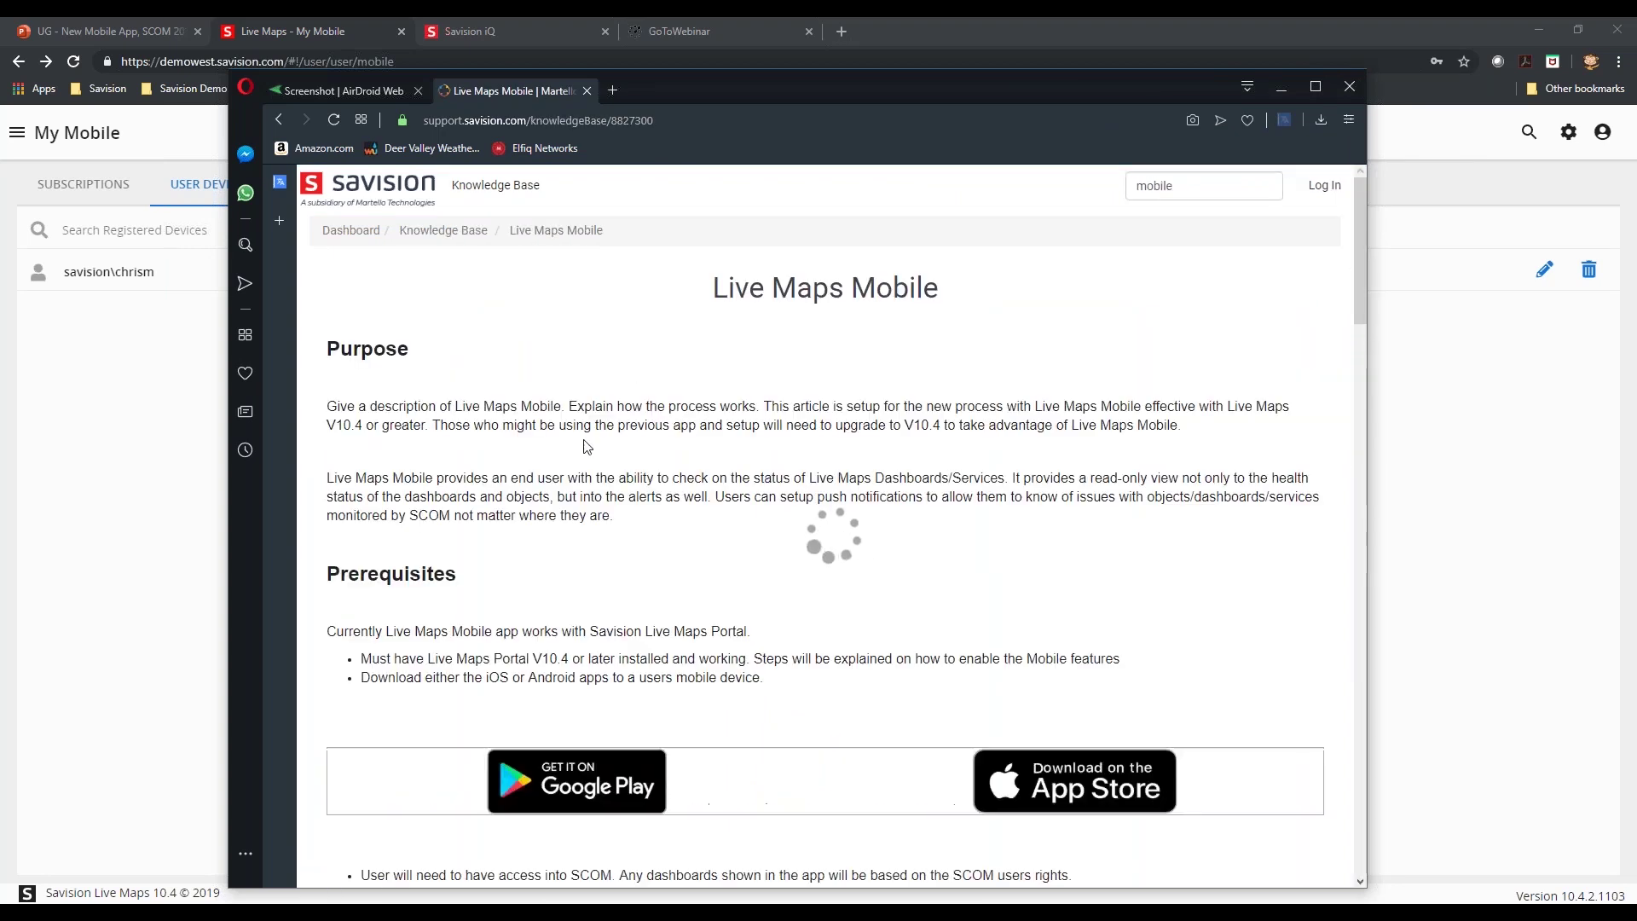
# Scroll the article to the Steps section listing the EnableMobile and EnableScheduler settings
pyautogui.scroll(-5, 587, 446)
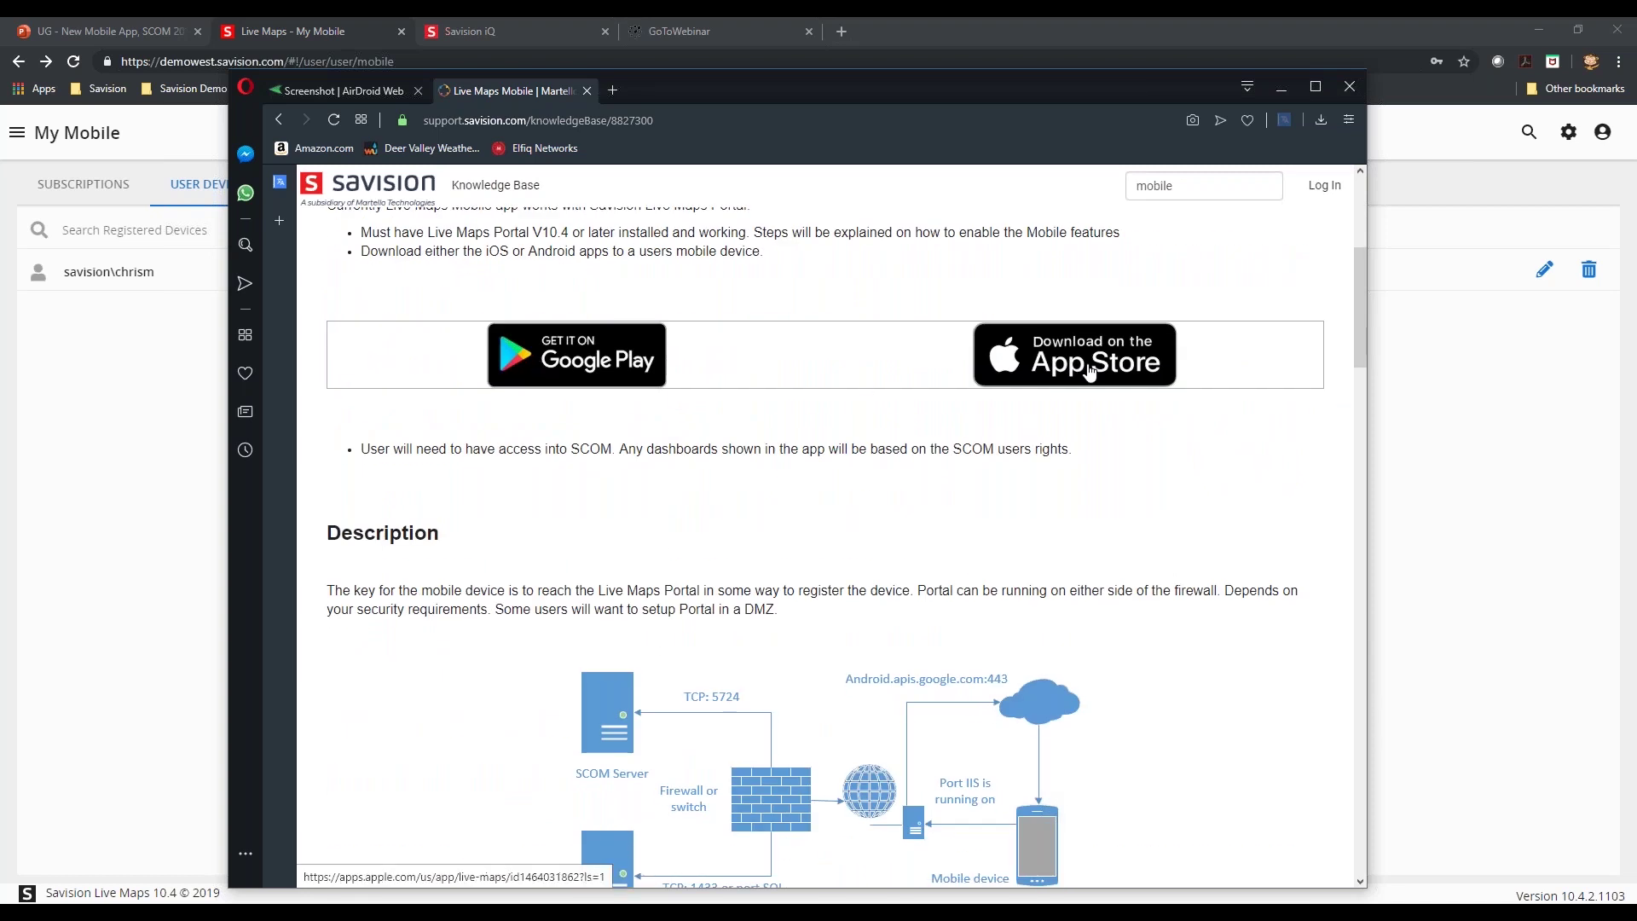
pyautogui.scroll(-3, 768, 563)
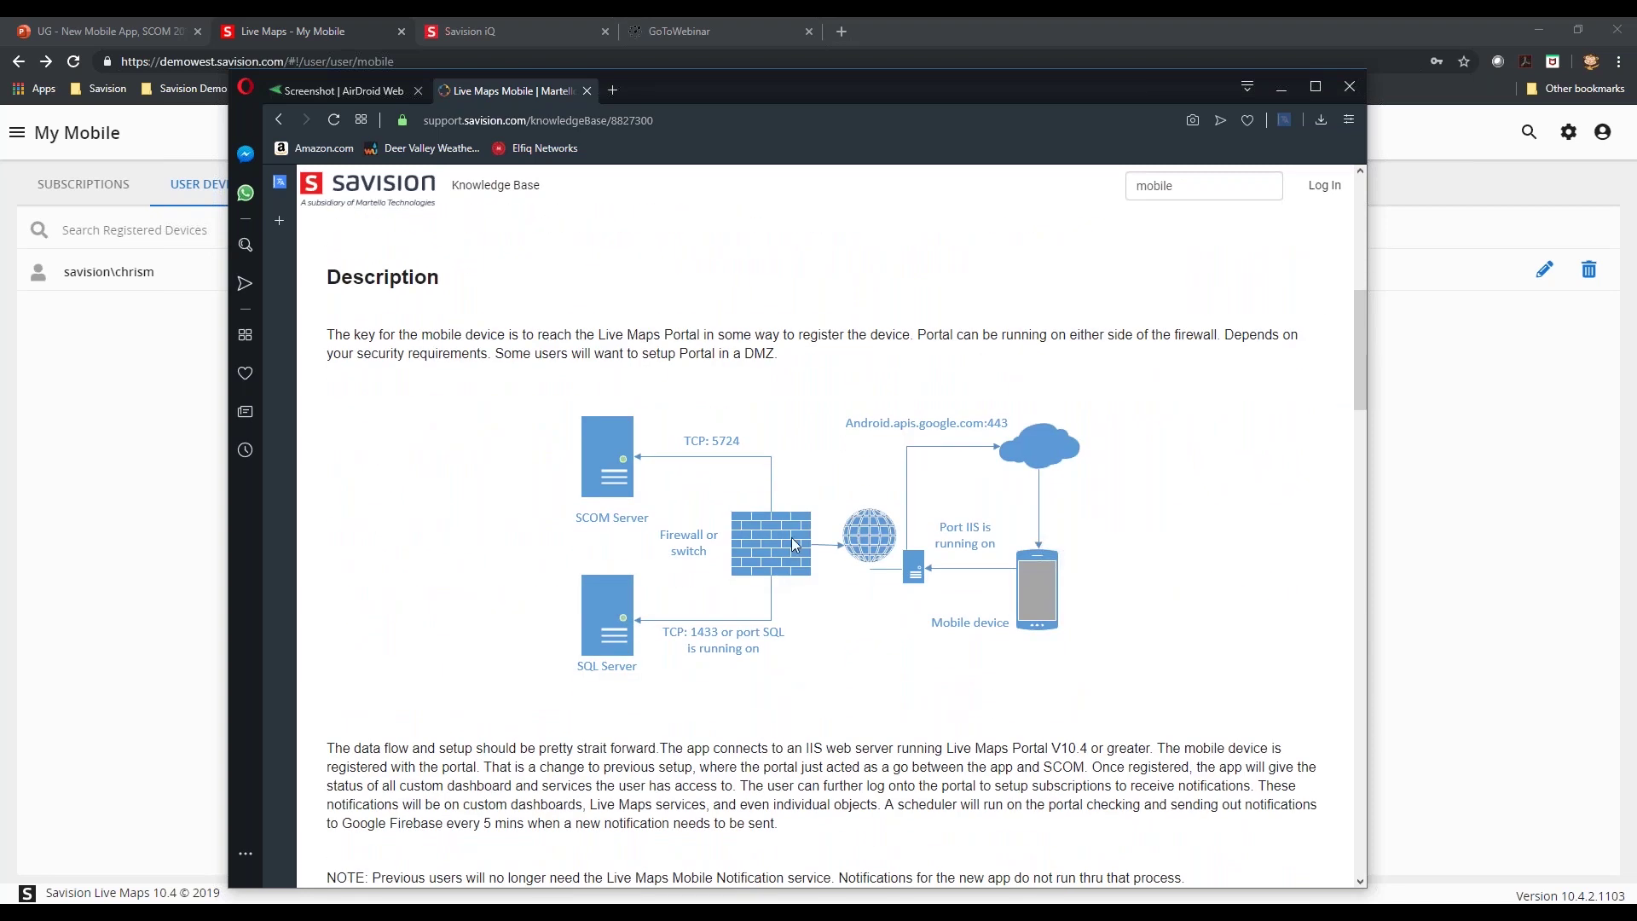
pyautogui.scroll(-10, 794, 543)
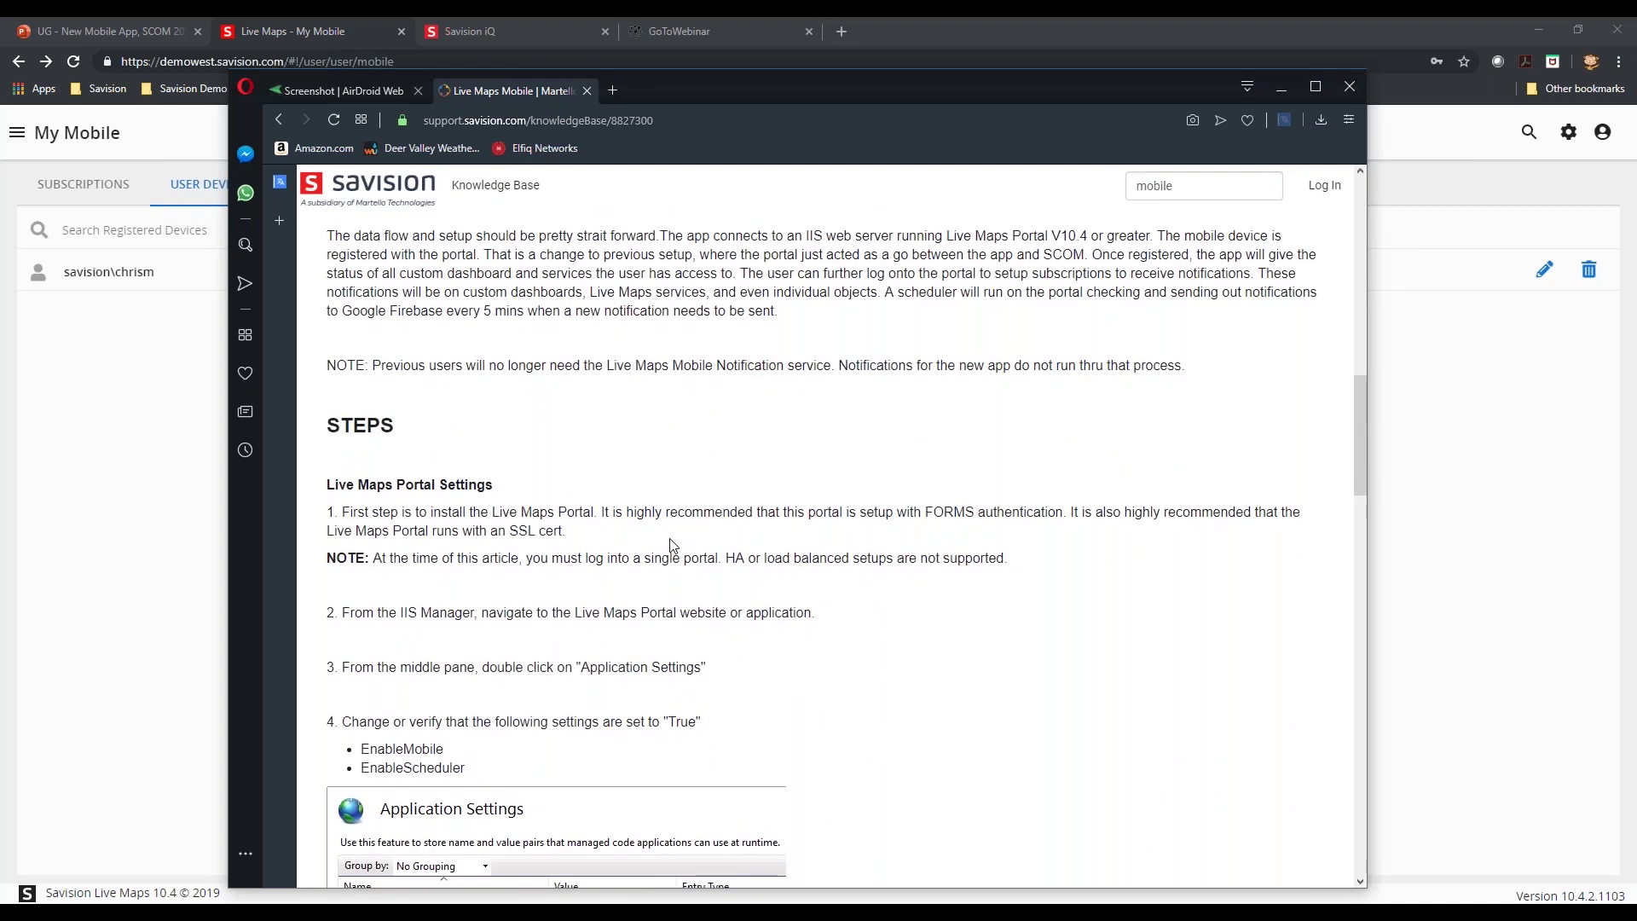
pyautogui.scroll(-8, 672, 546)
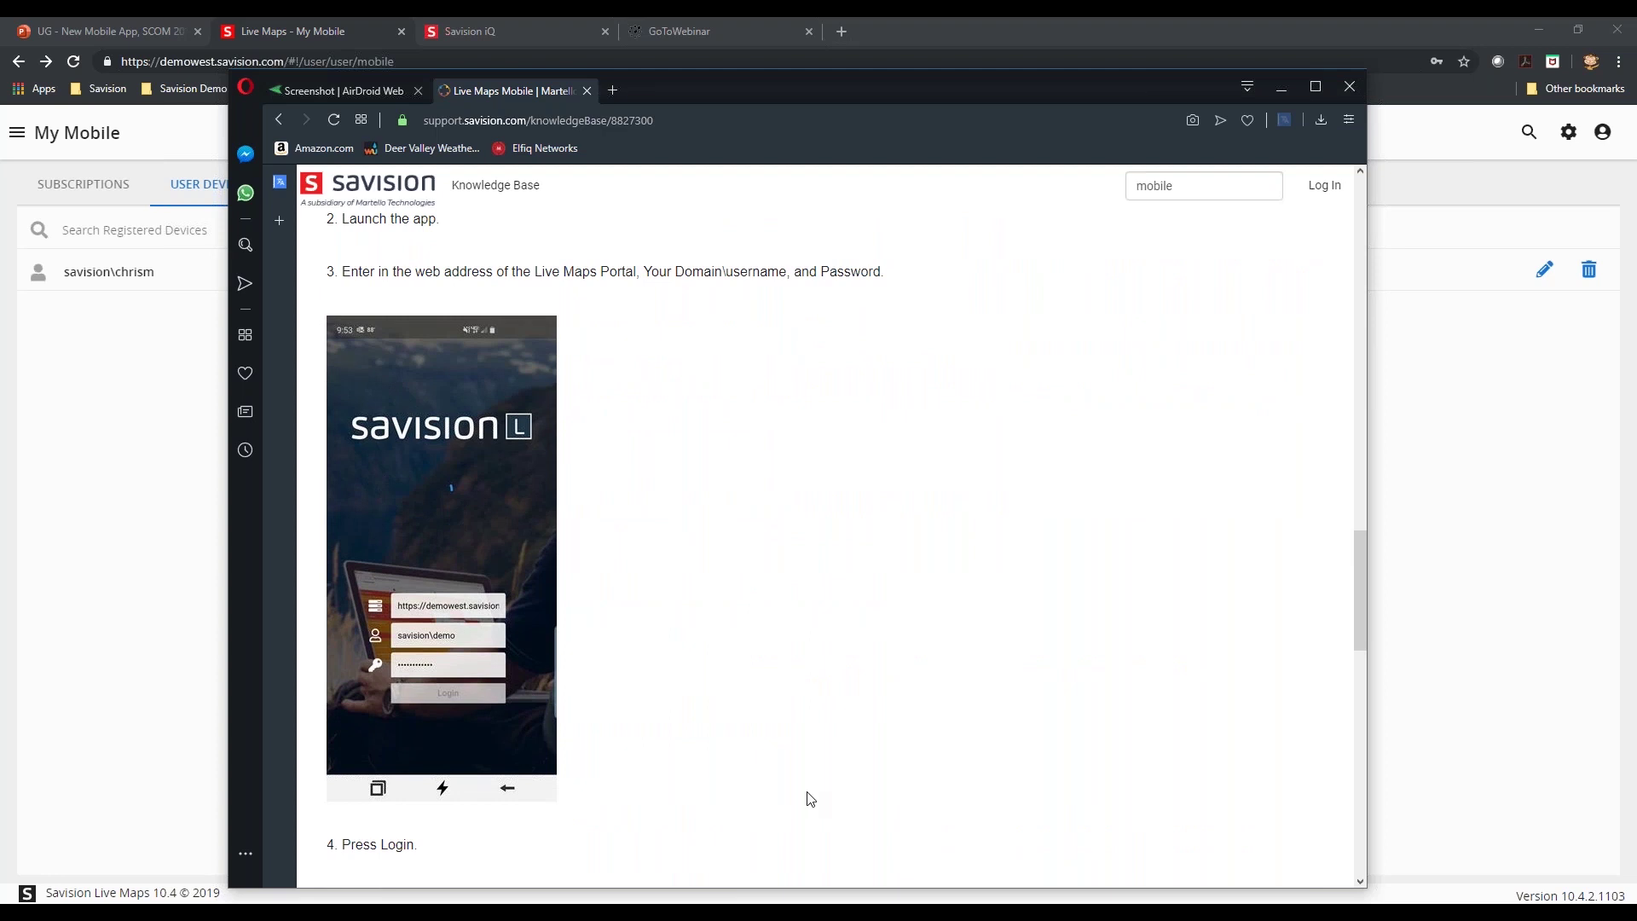
pyautogui.scroll(11, 819, 475)
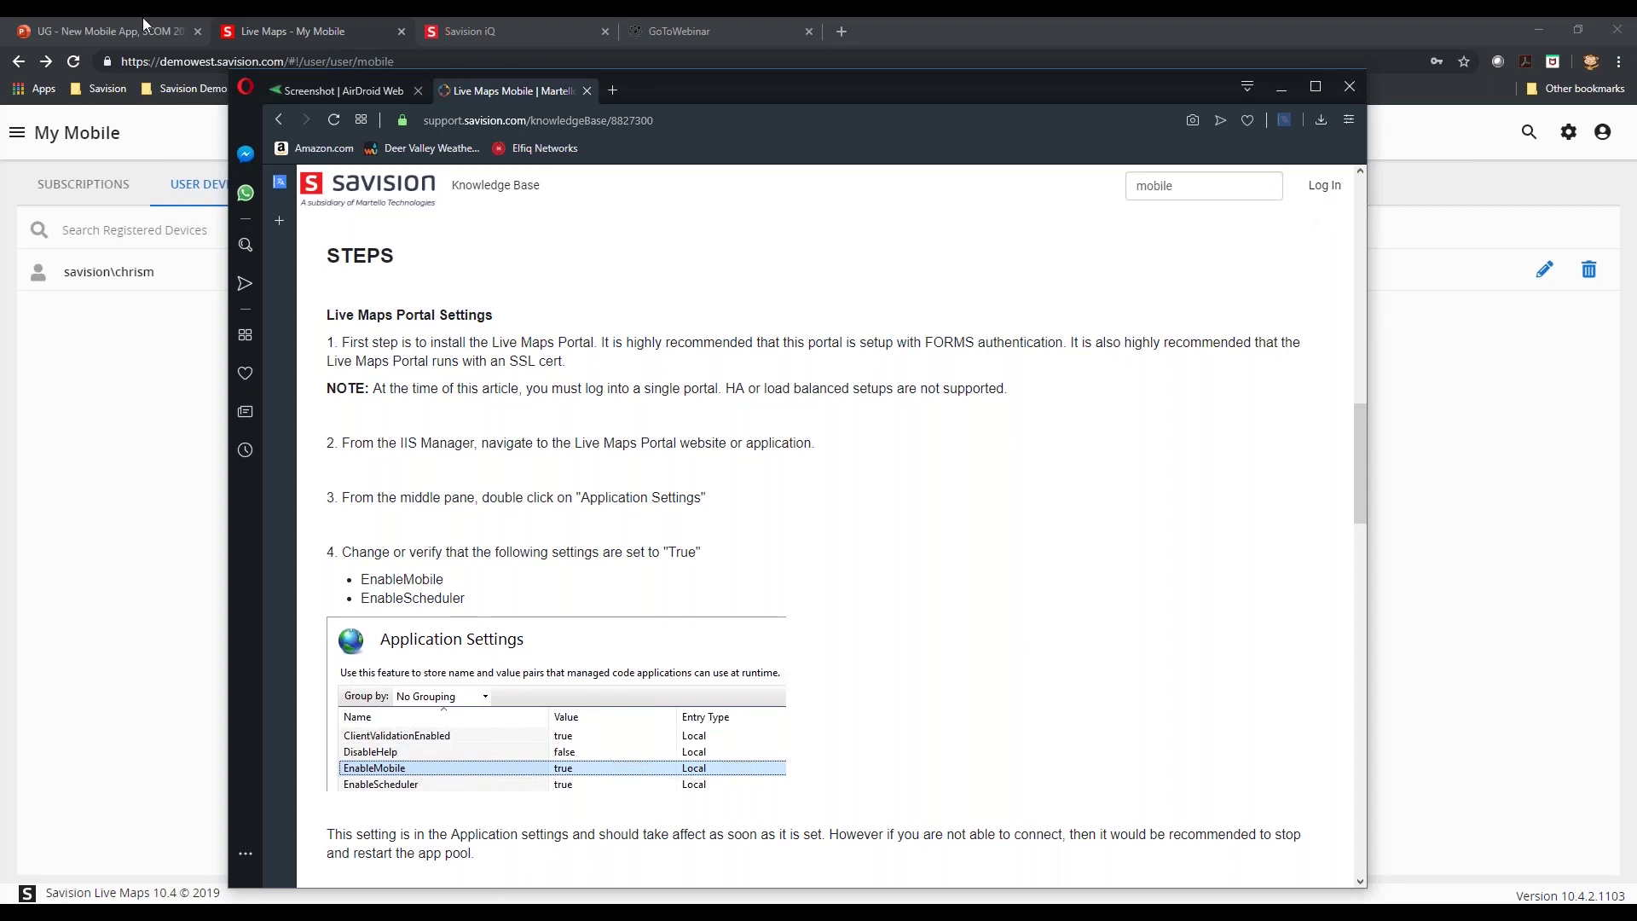
# Advance the deck to the SCOM 2019 slide, then return to the Live Maps My Mobile page
pyautogui.click(102, 31)
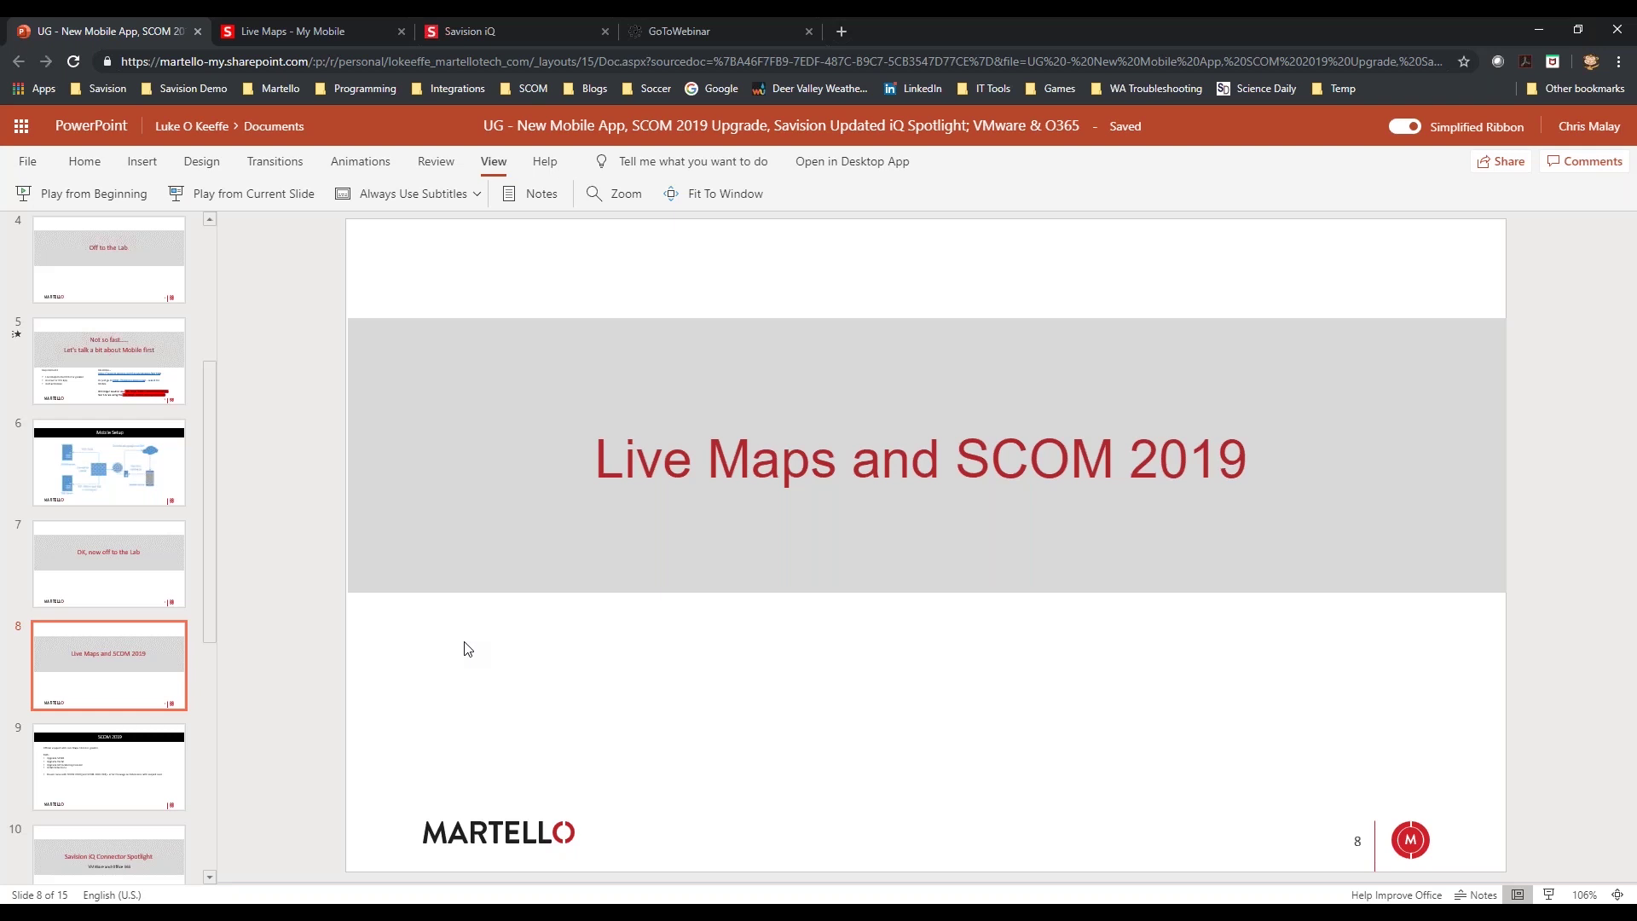
pyautogui.press('Down')
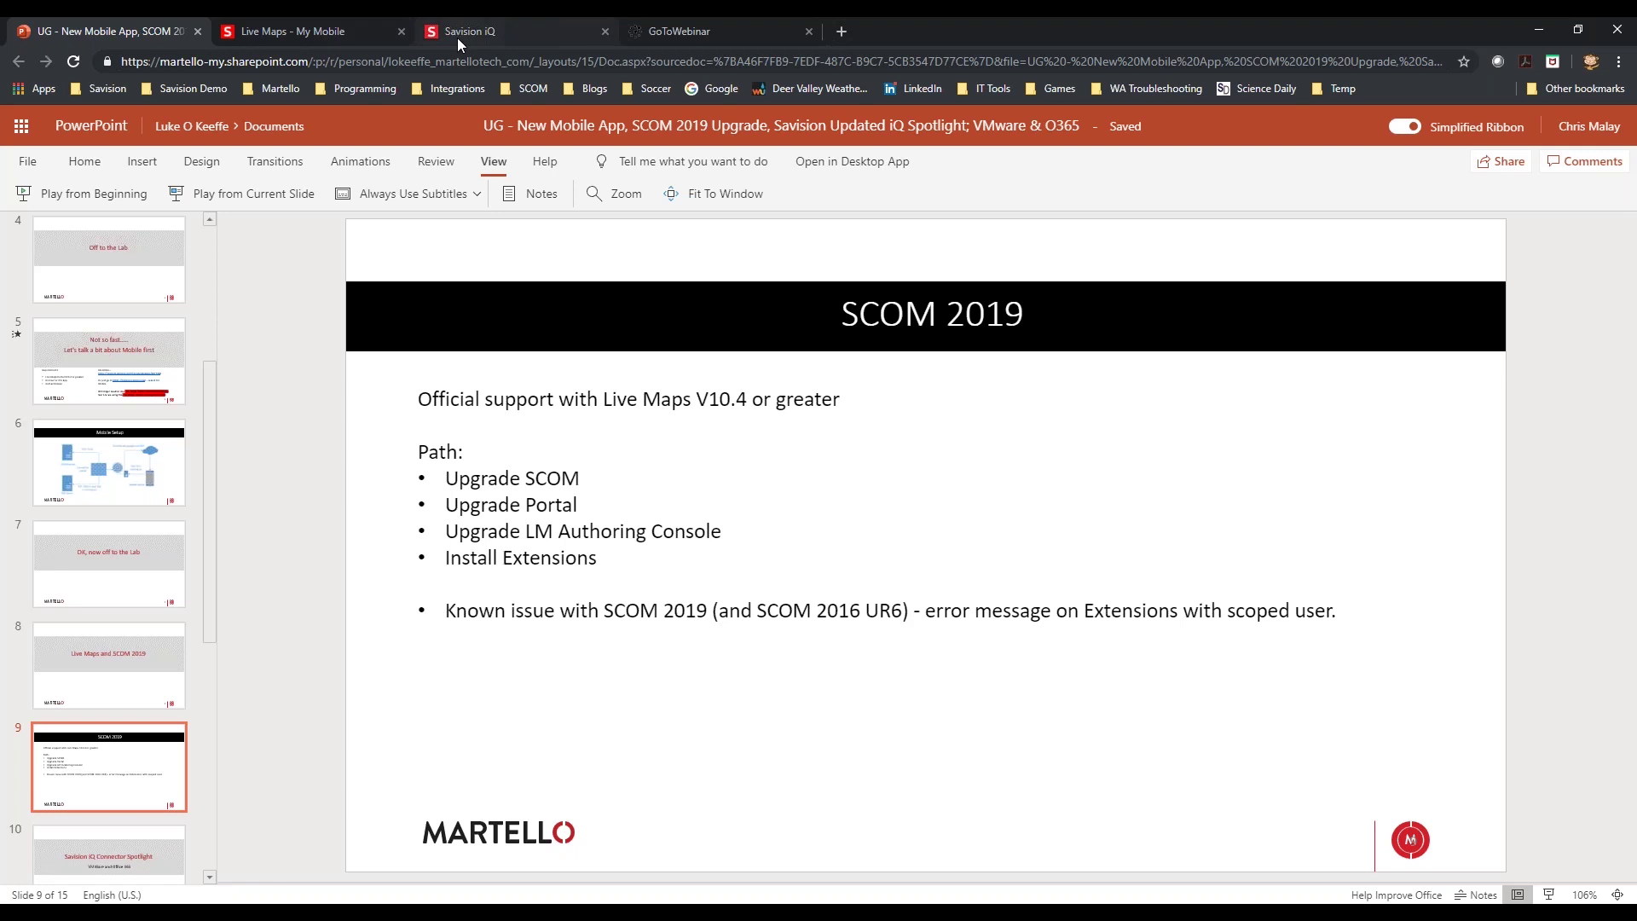
pyautogui.click(273, 33)
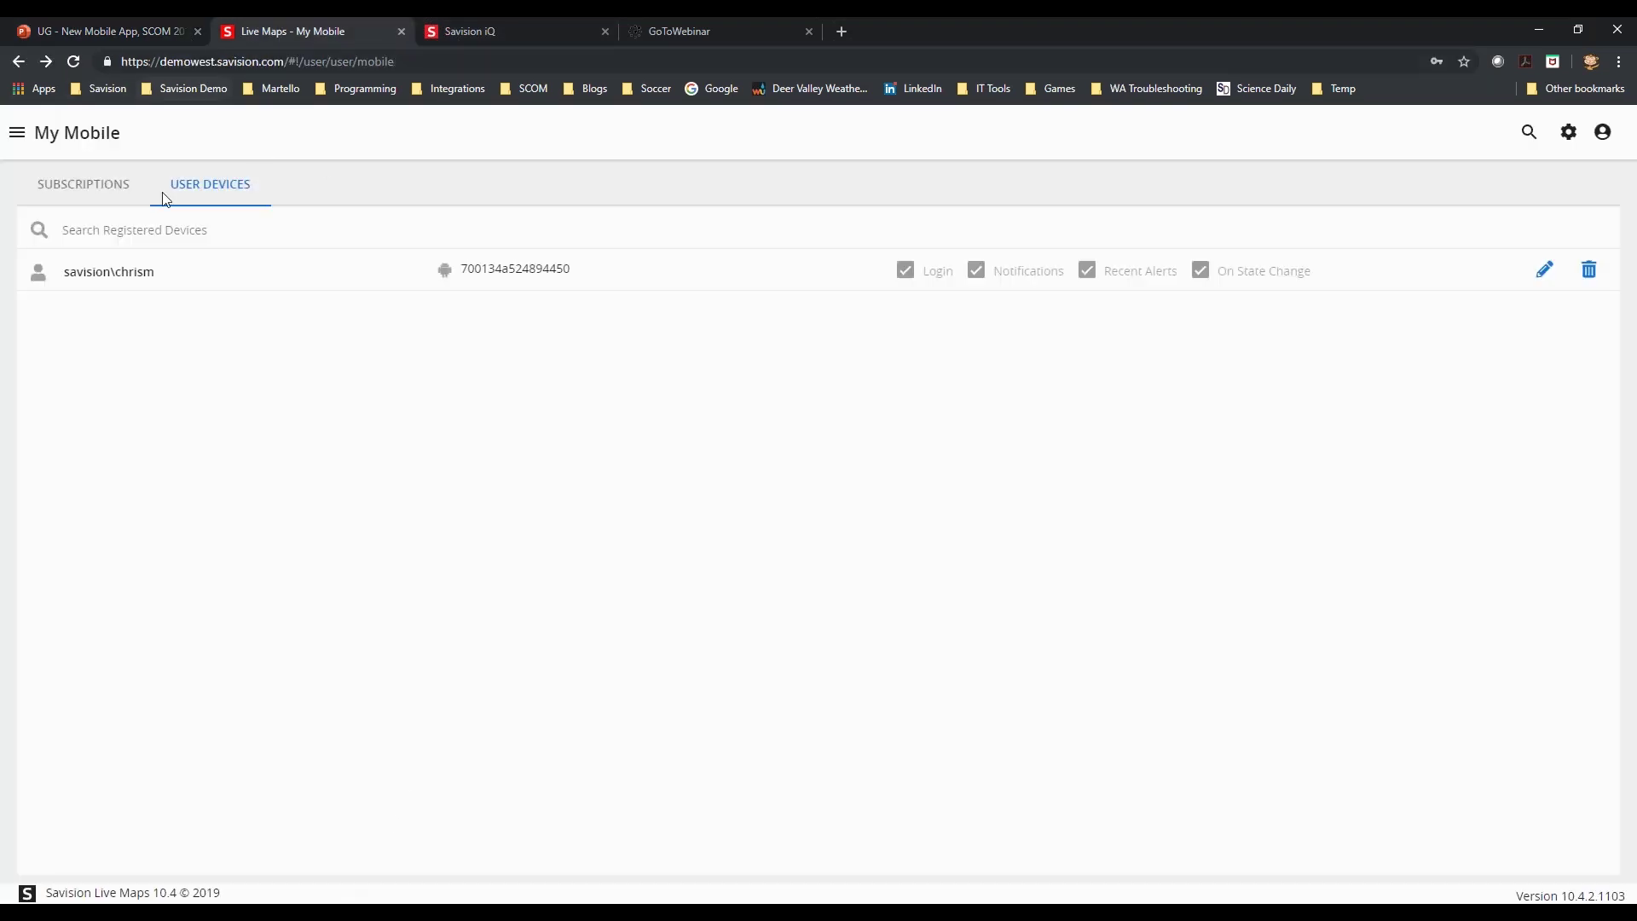
# Open Administration > Downloads, listing five components including Operations Manager Extensions 10.4.0.20754
pyautogui.click(30, 142)
pyautogui.click(1567, 144)
pyautogui.click(1567, 138)
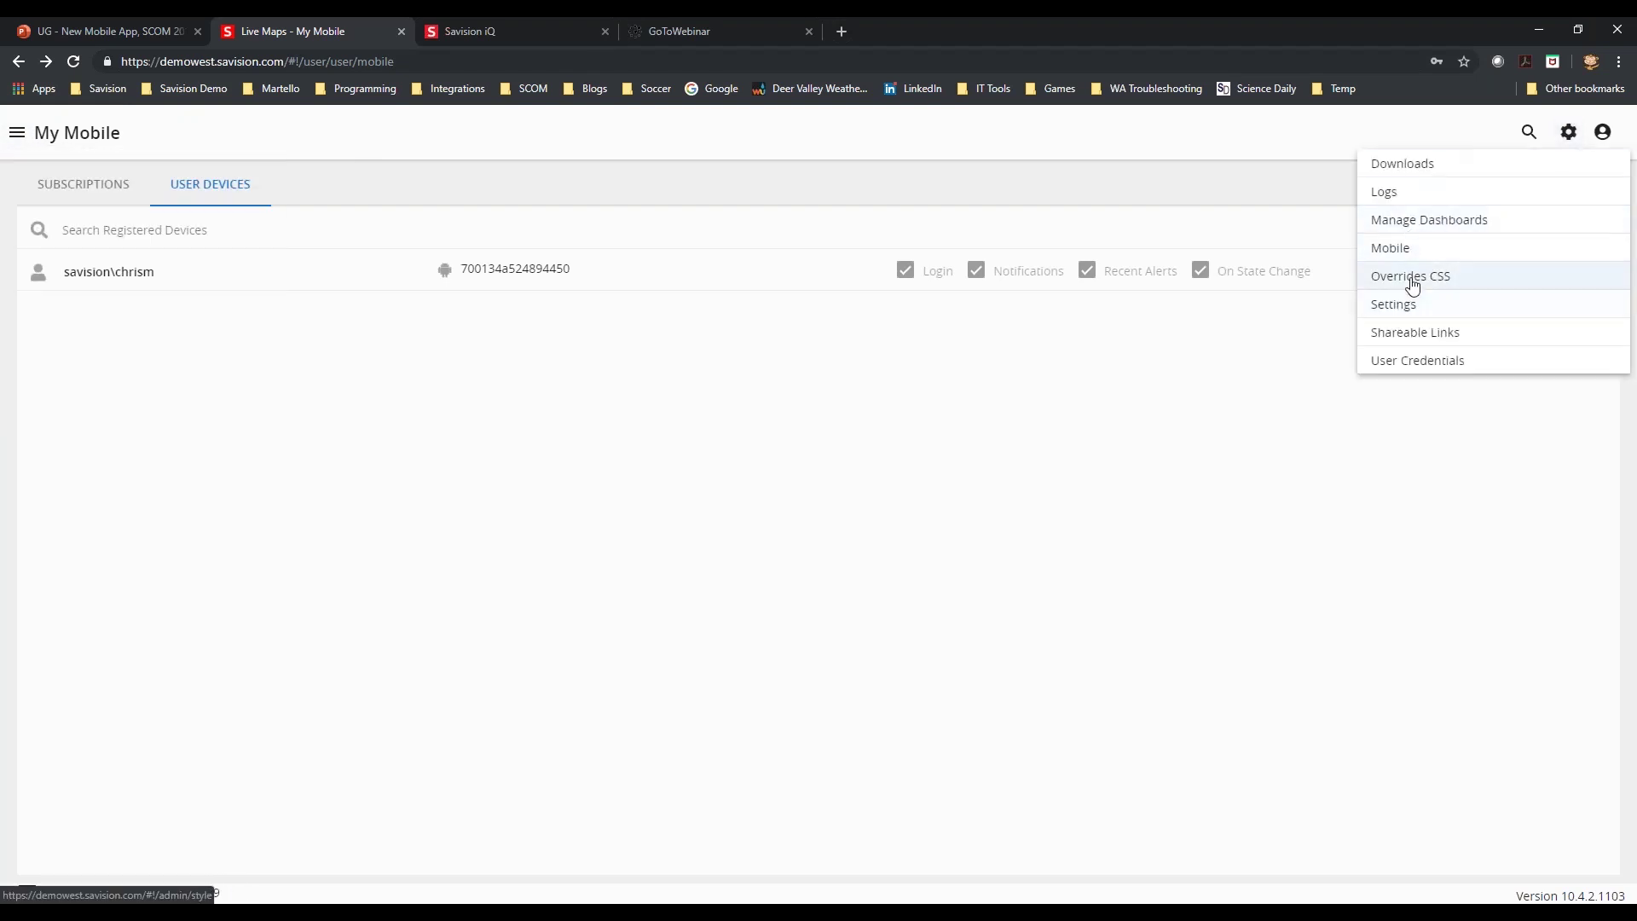
pyautogui.click(1398, 166)
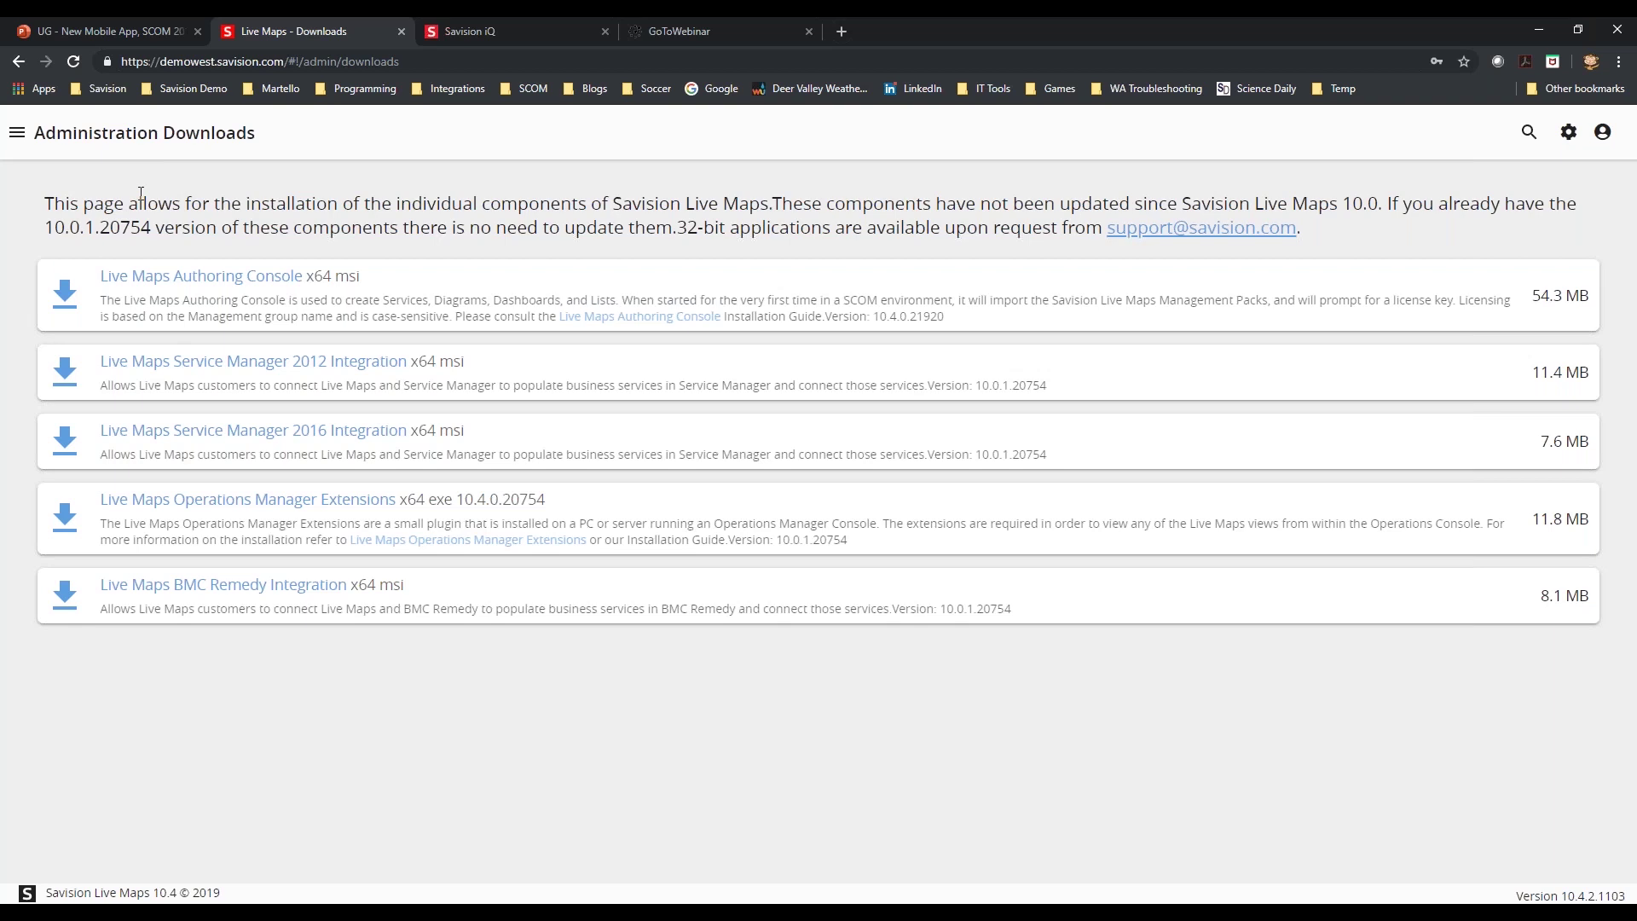
# Go back to the UG - New Mobile App PowerPoint deck at the SCOM 2019 upgrade slide
pyautogui.click(94, 31)
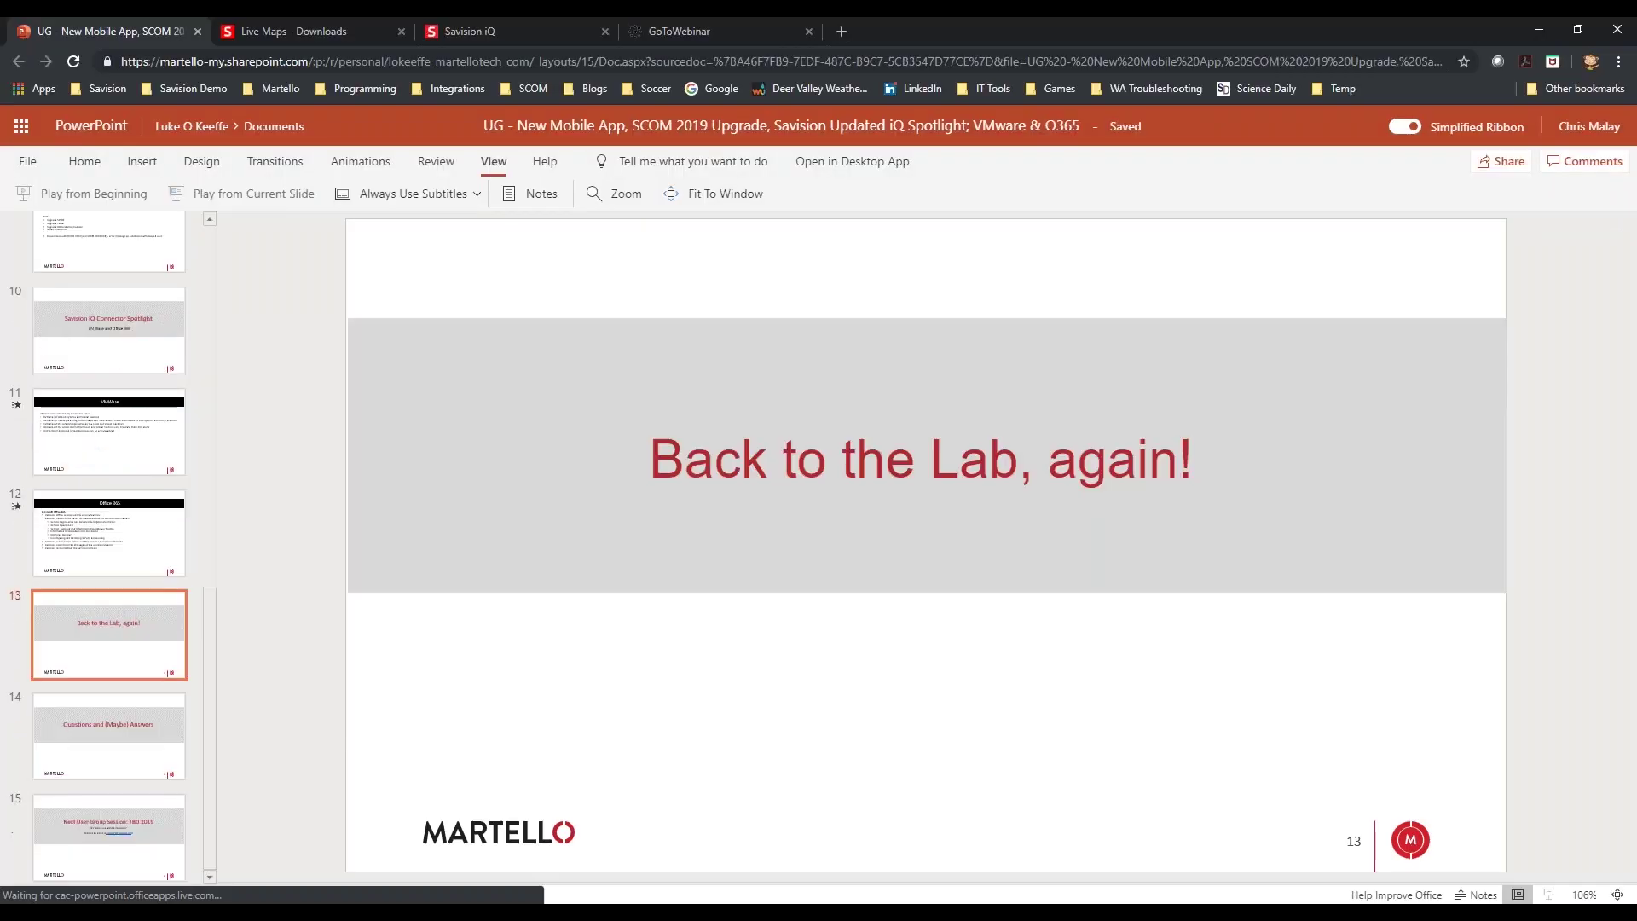
# Open the nine components of the 1-VMWare saved search and show its computers
pyautogui.click(520, 32)
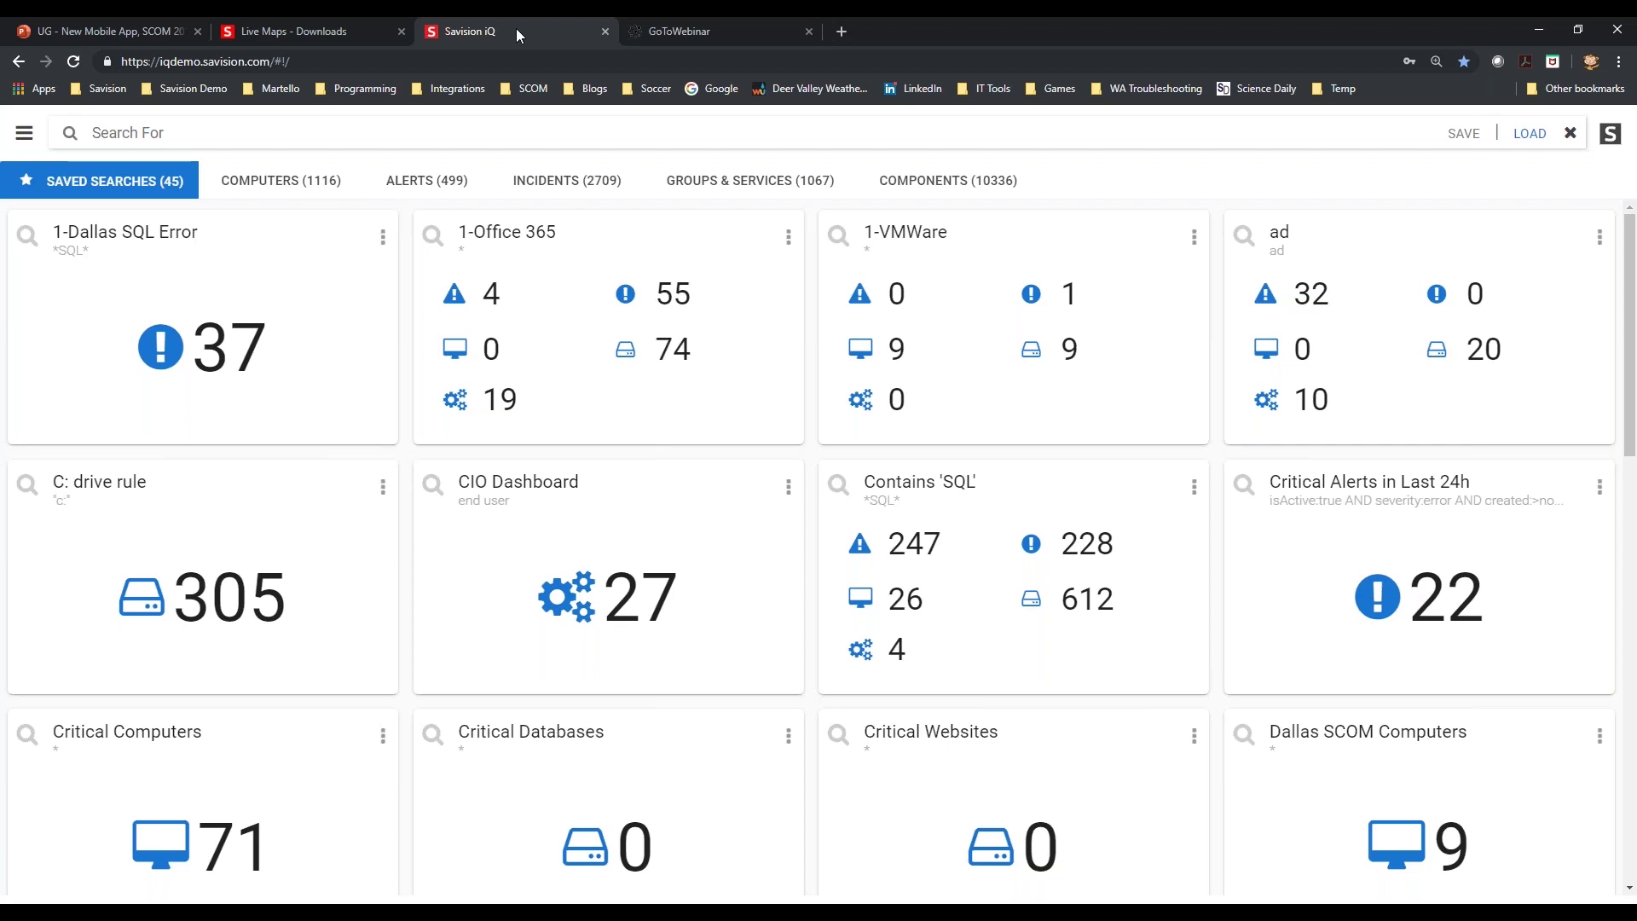
pyautogui.click(1066, 364)
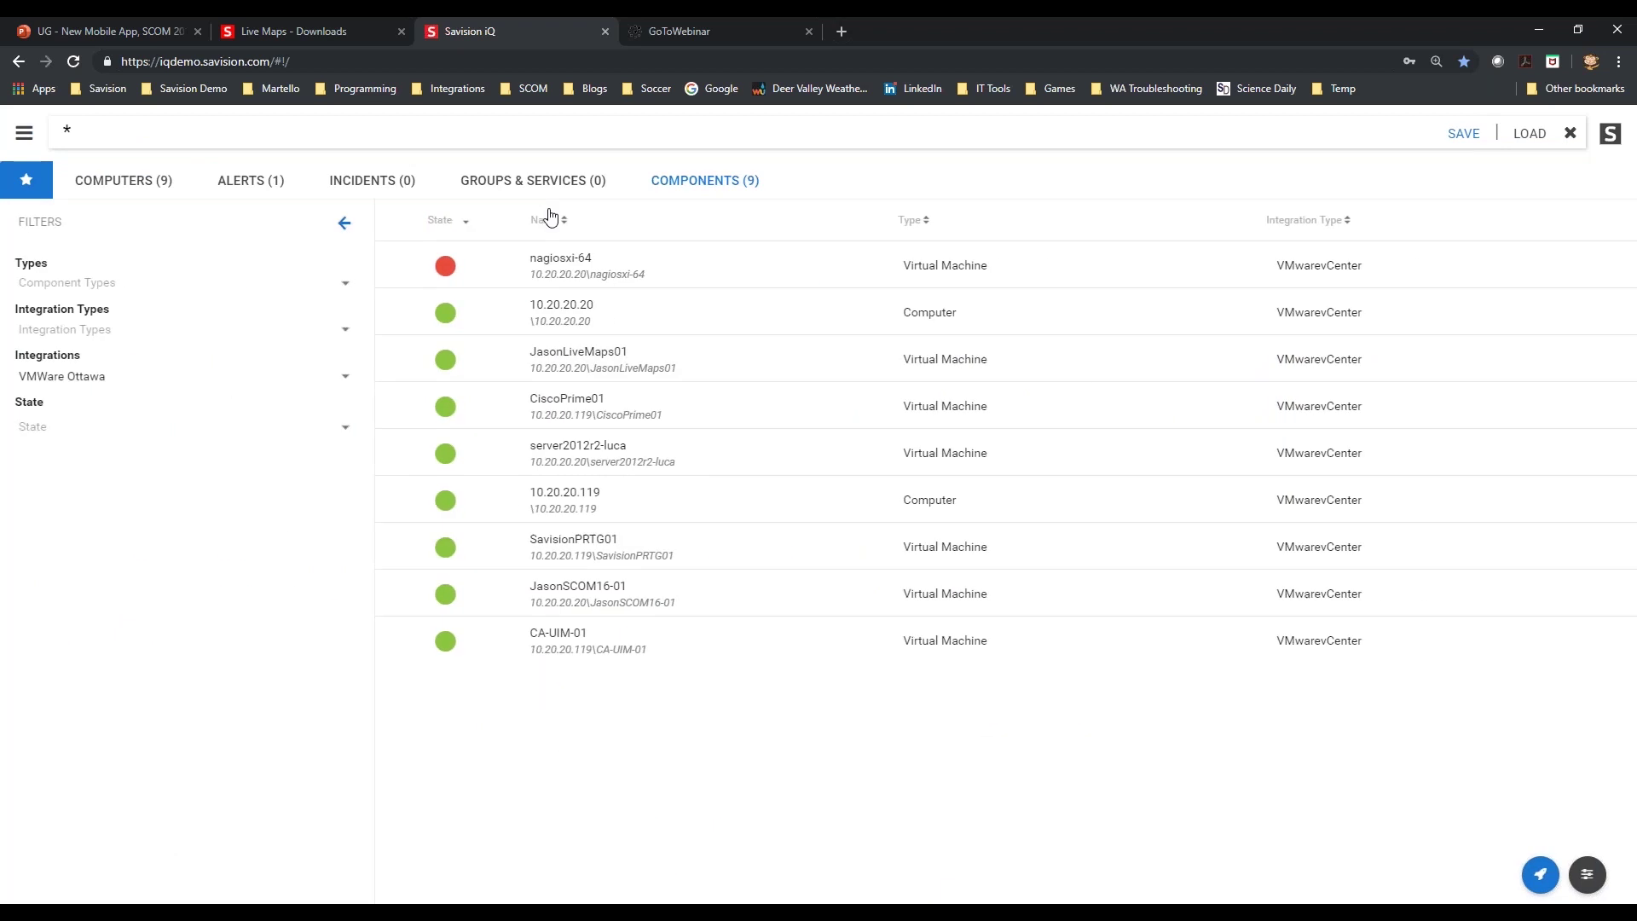
pyautogui.click(122, 182)
# Show computer 10.20.20.20's raw properties, revealing a Dell PowerEdge R210 II host
pyautogui.click(256, 181)
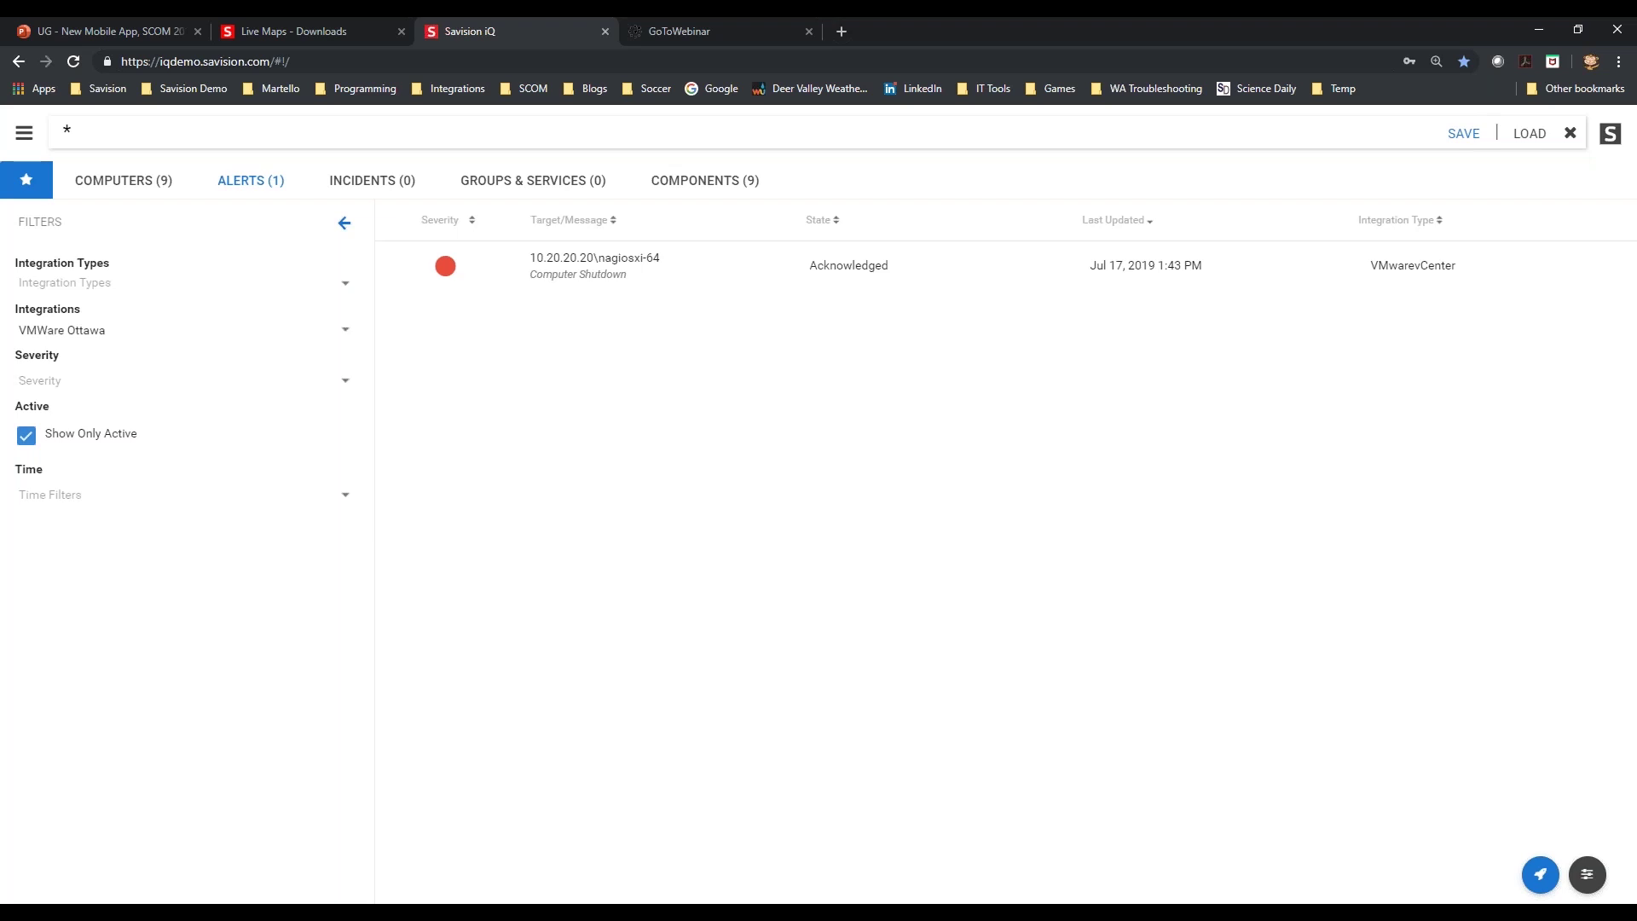
pyautogui.click(158, 179)
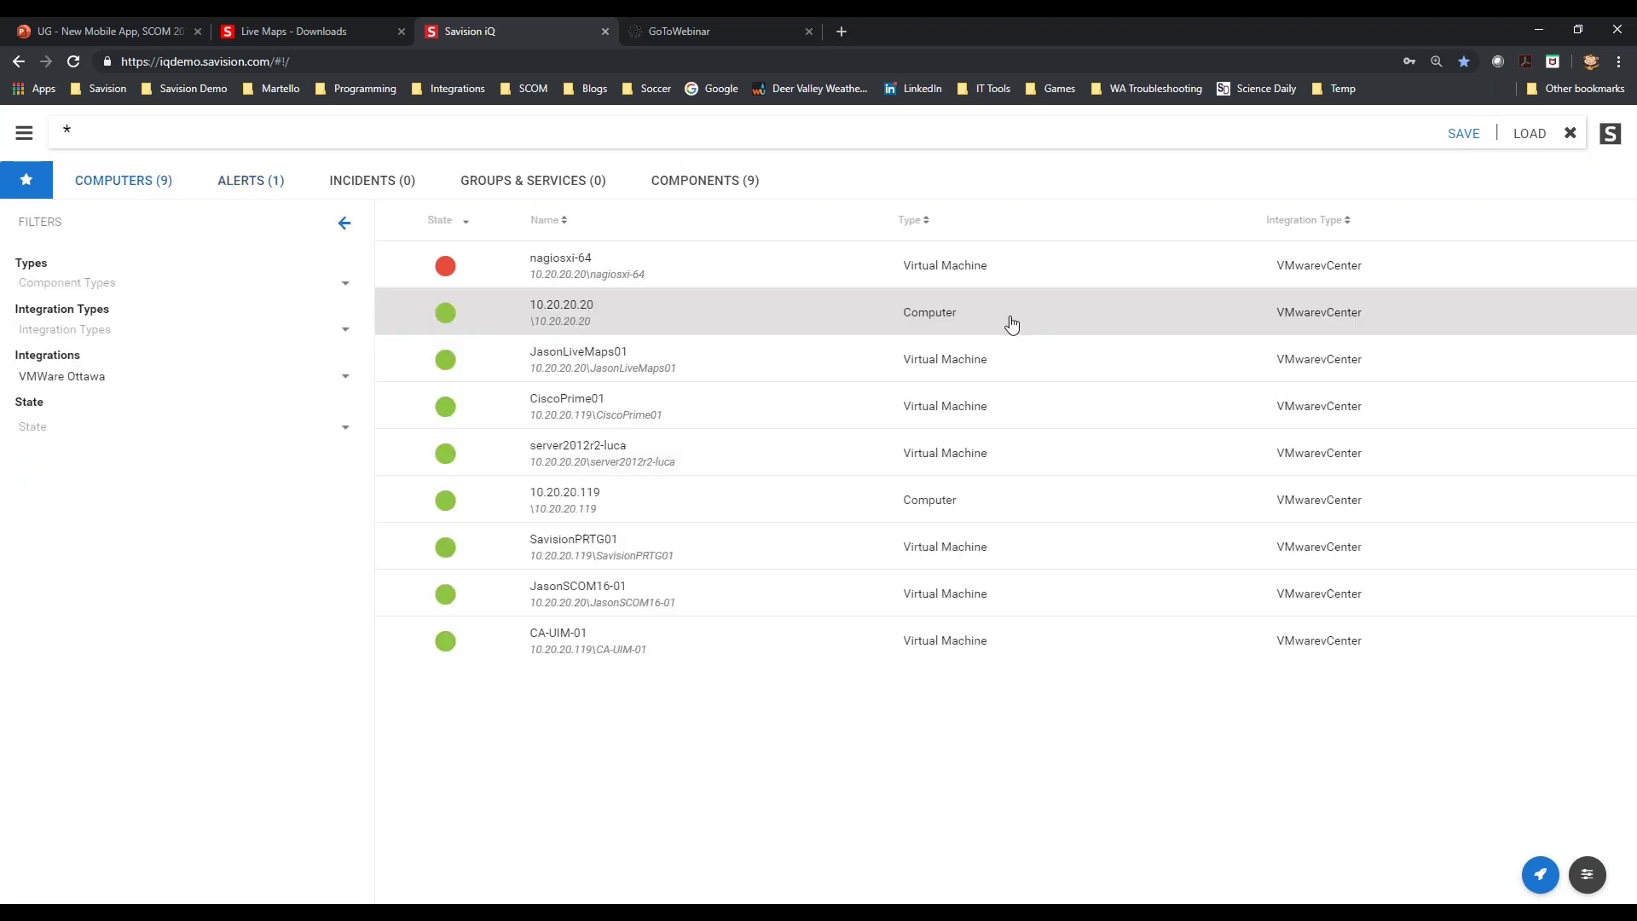
pyautogui.click(563, 316)
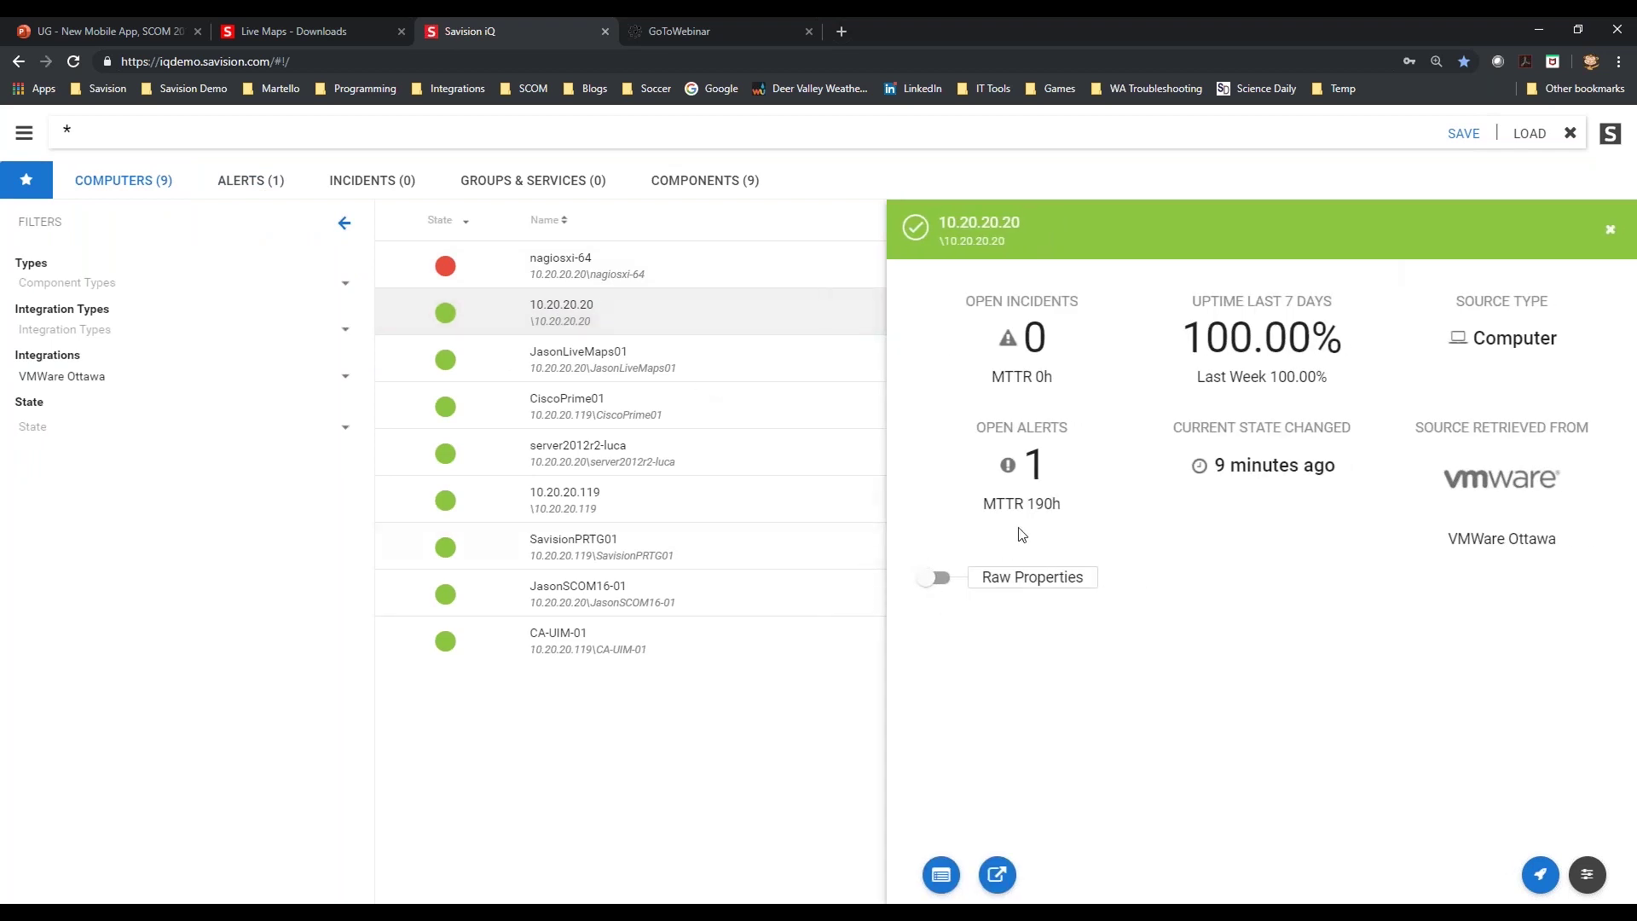
pyautogui.click(938, 573)
pyautogui.scroll(-3, 1023, 647)
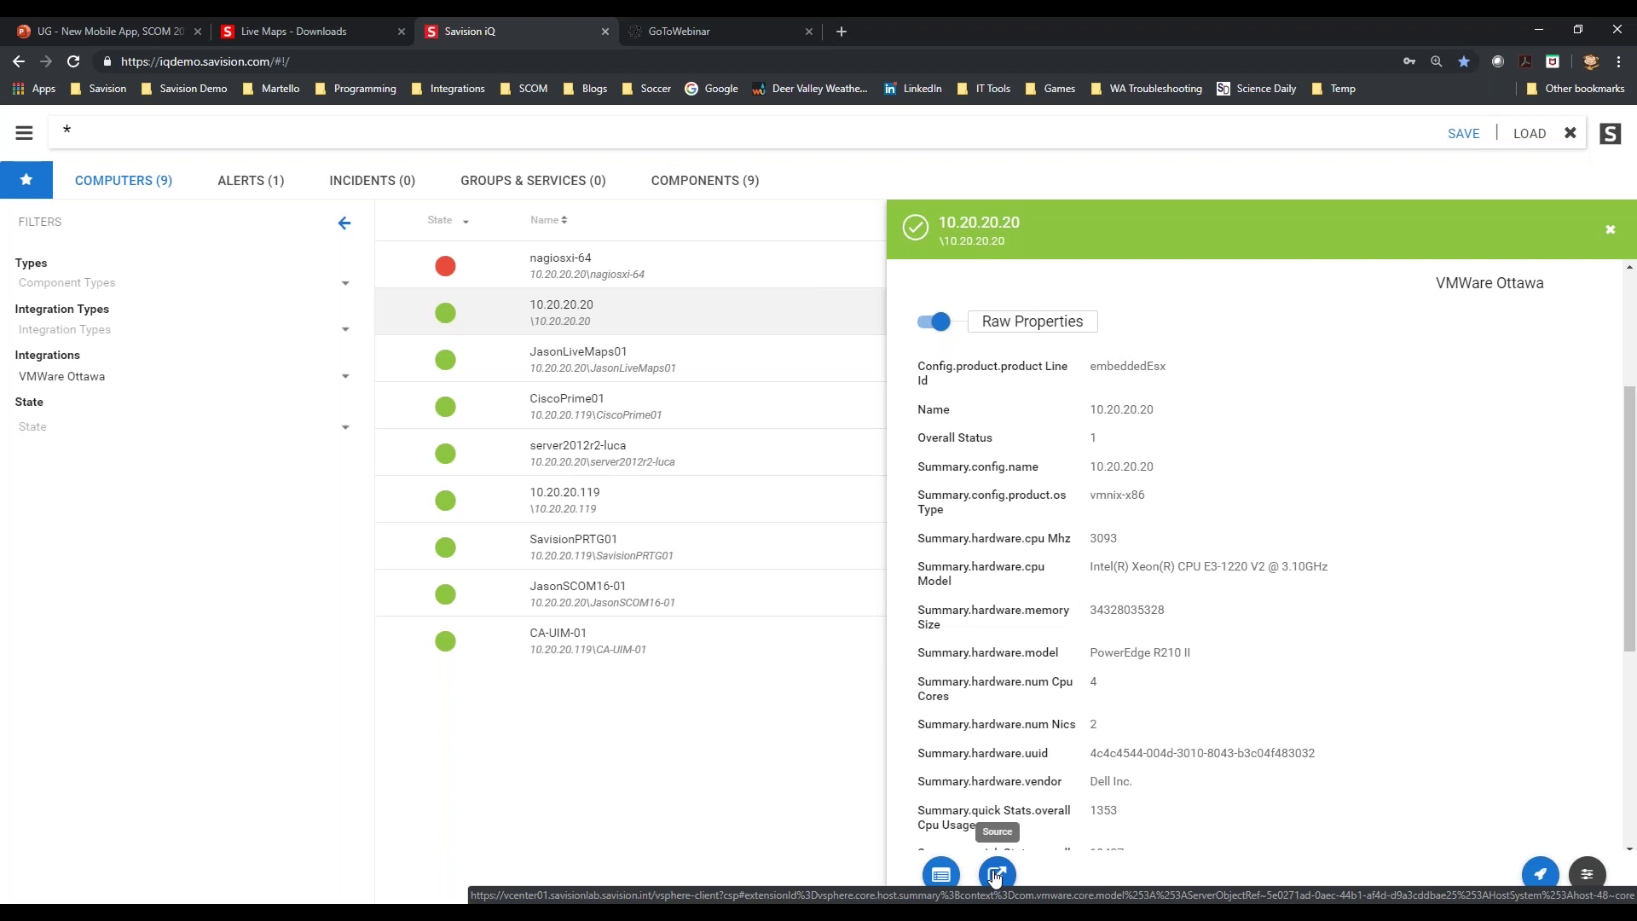
# Open 10.20.20.20's component page, check its alert, then show its VMWare Hosts board summary
pyautogui.click(942, 874)
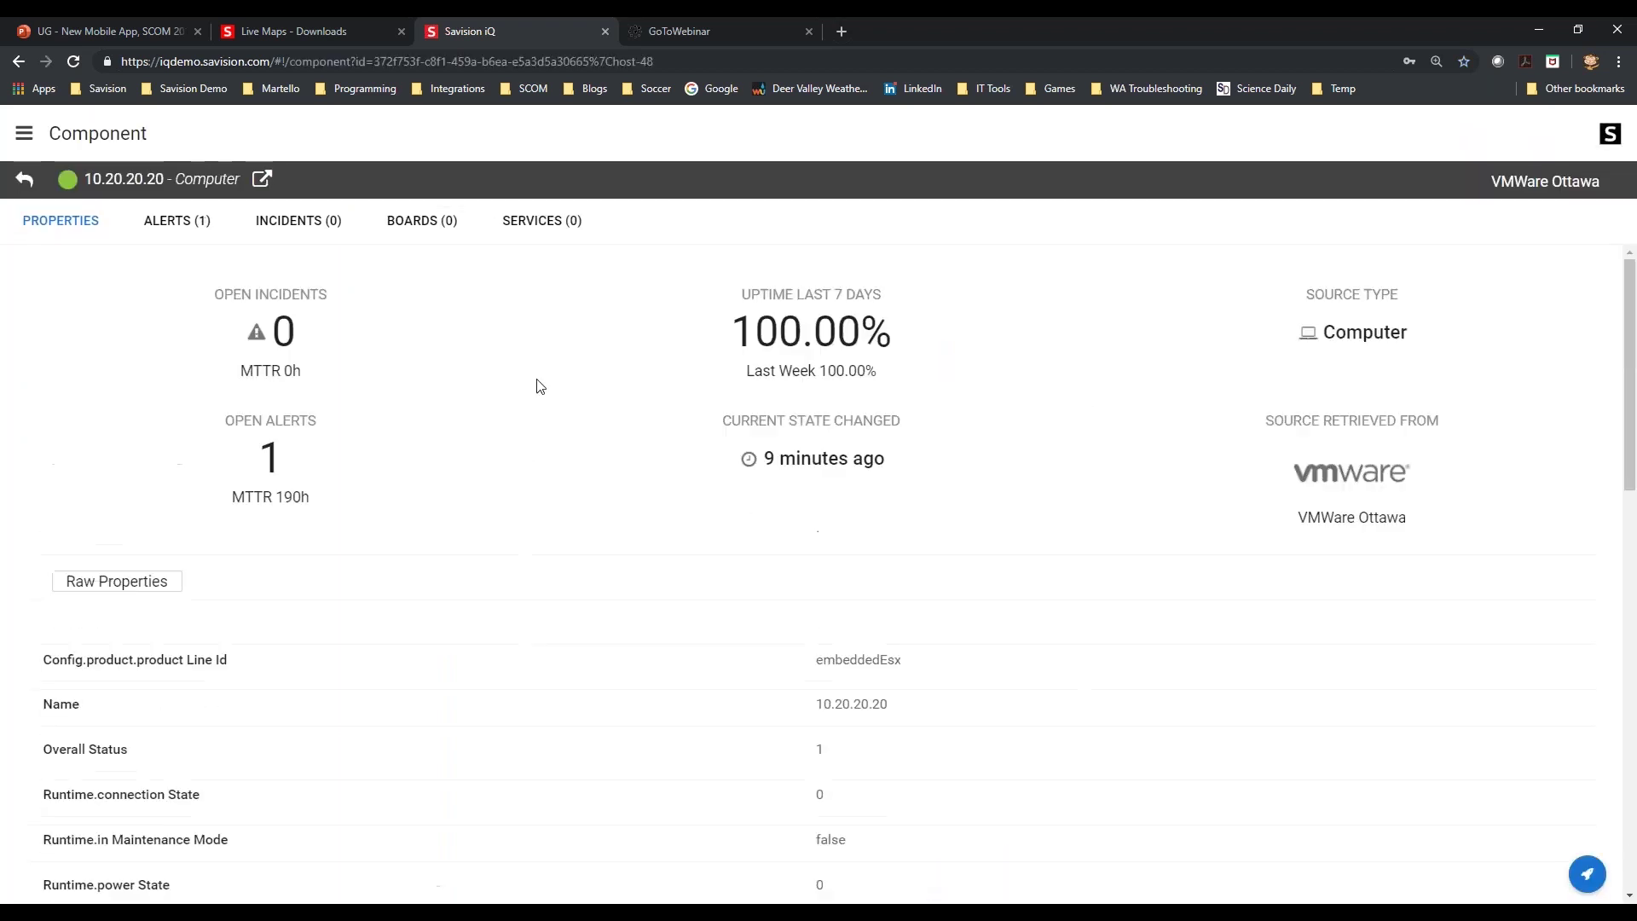
pyautogui.click(166, 225)
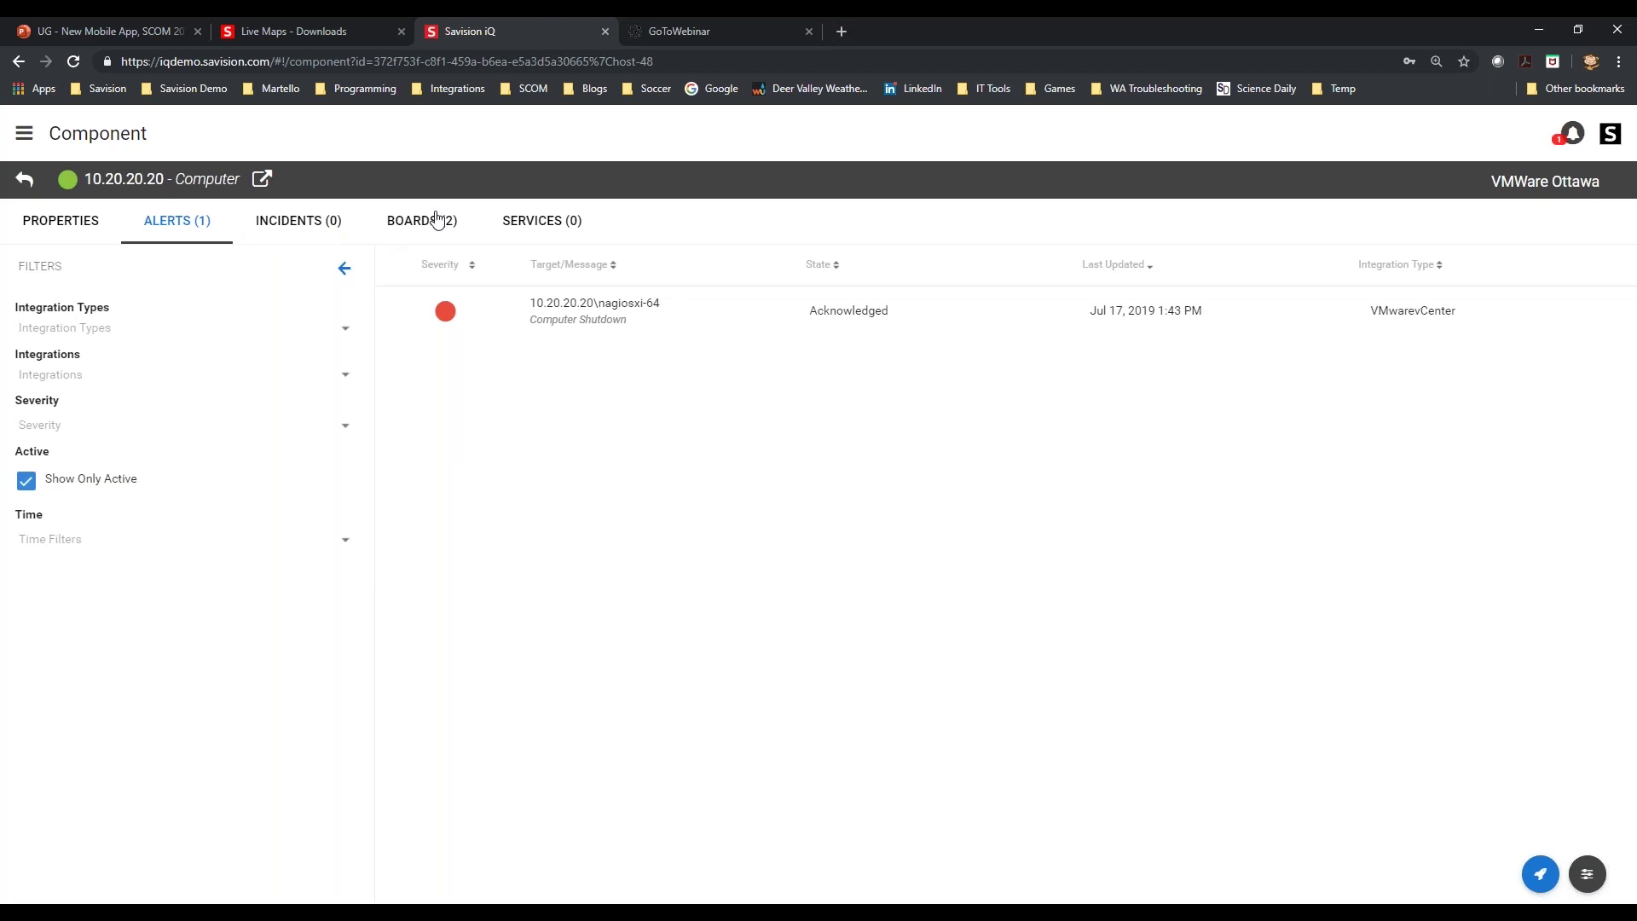
pyautogui.click(24, 179)
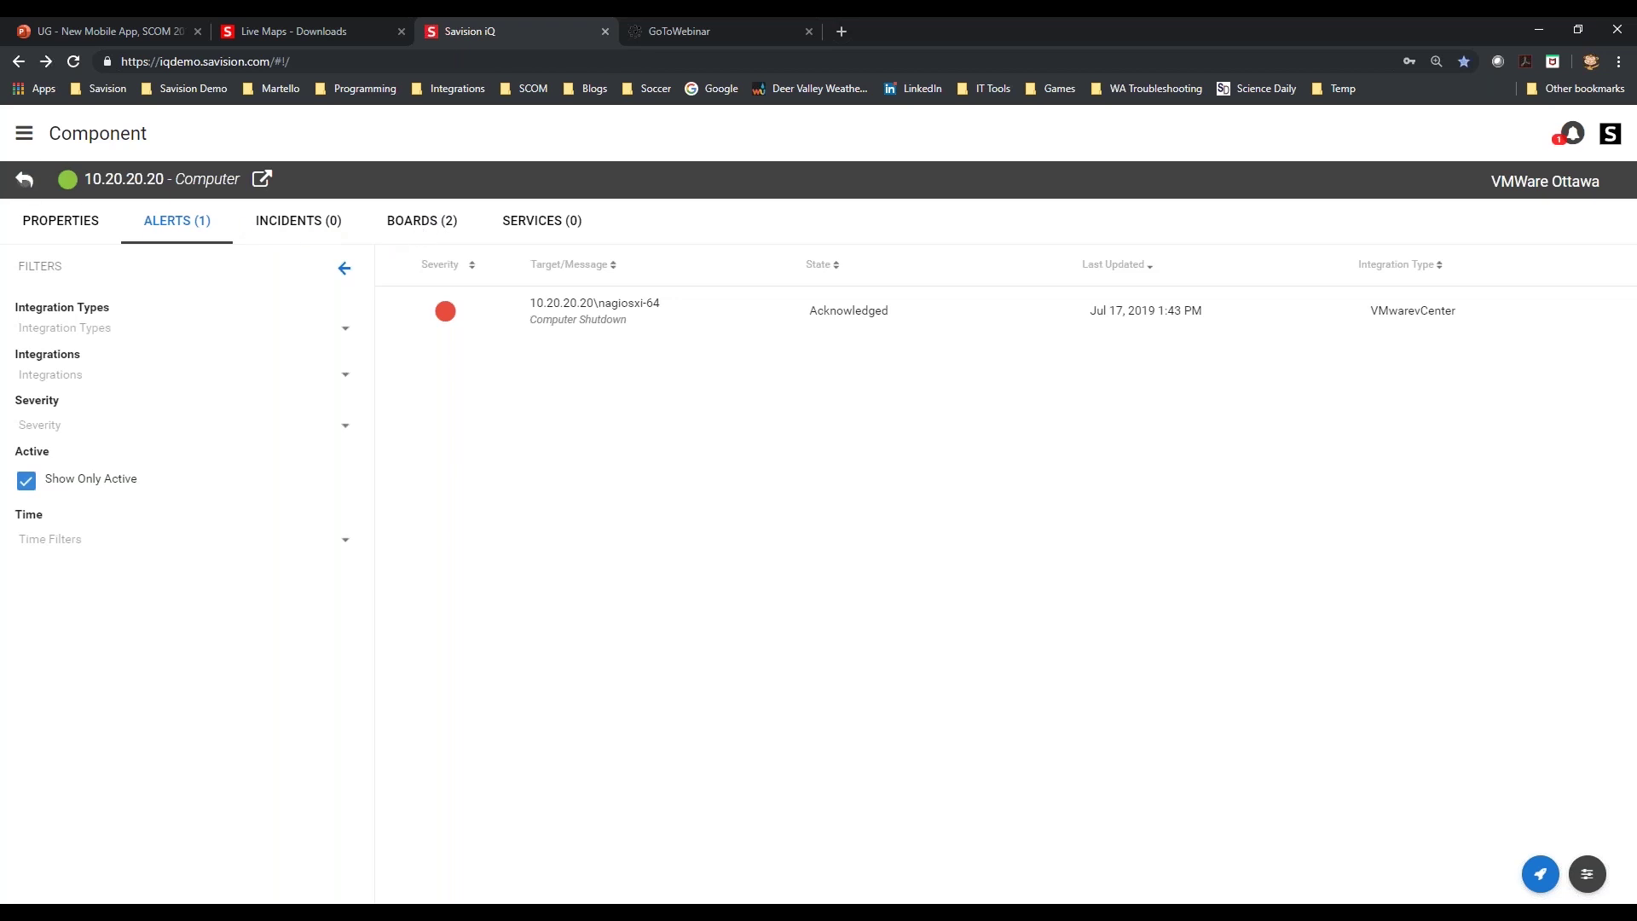
pyautogui.hotkey('alt', 'Right')
pyautogui.click(421, 220)
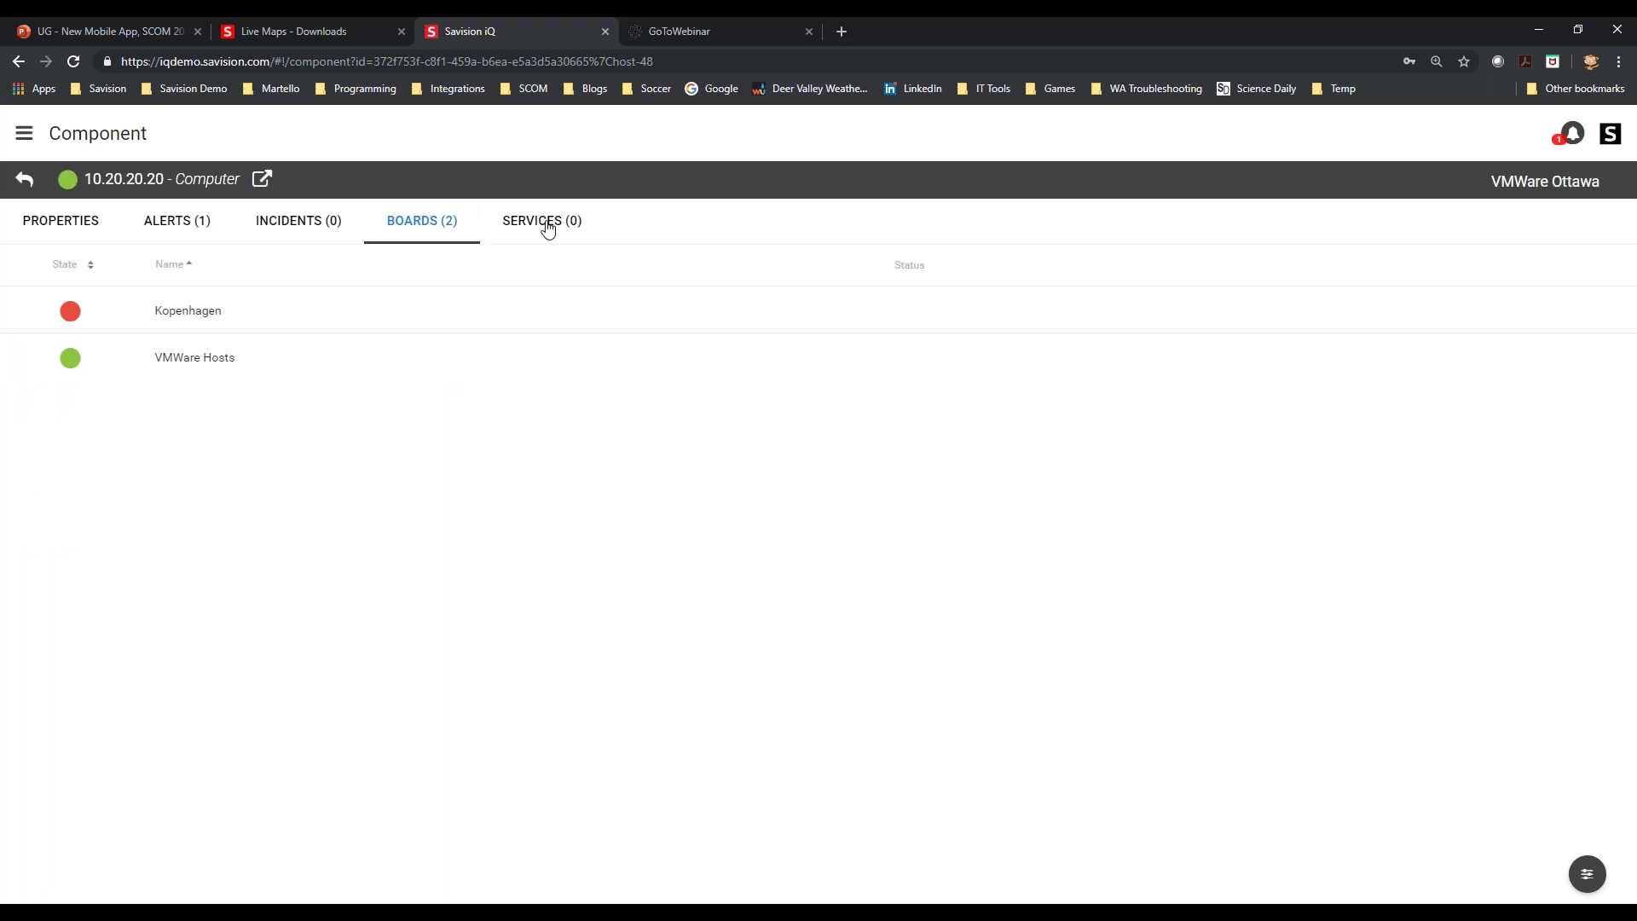
pyautogui.click(193, 365)
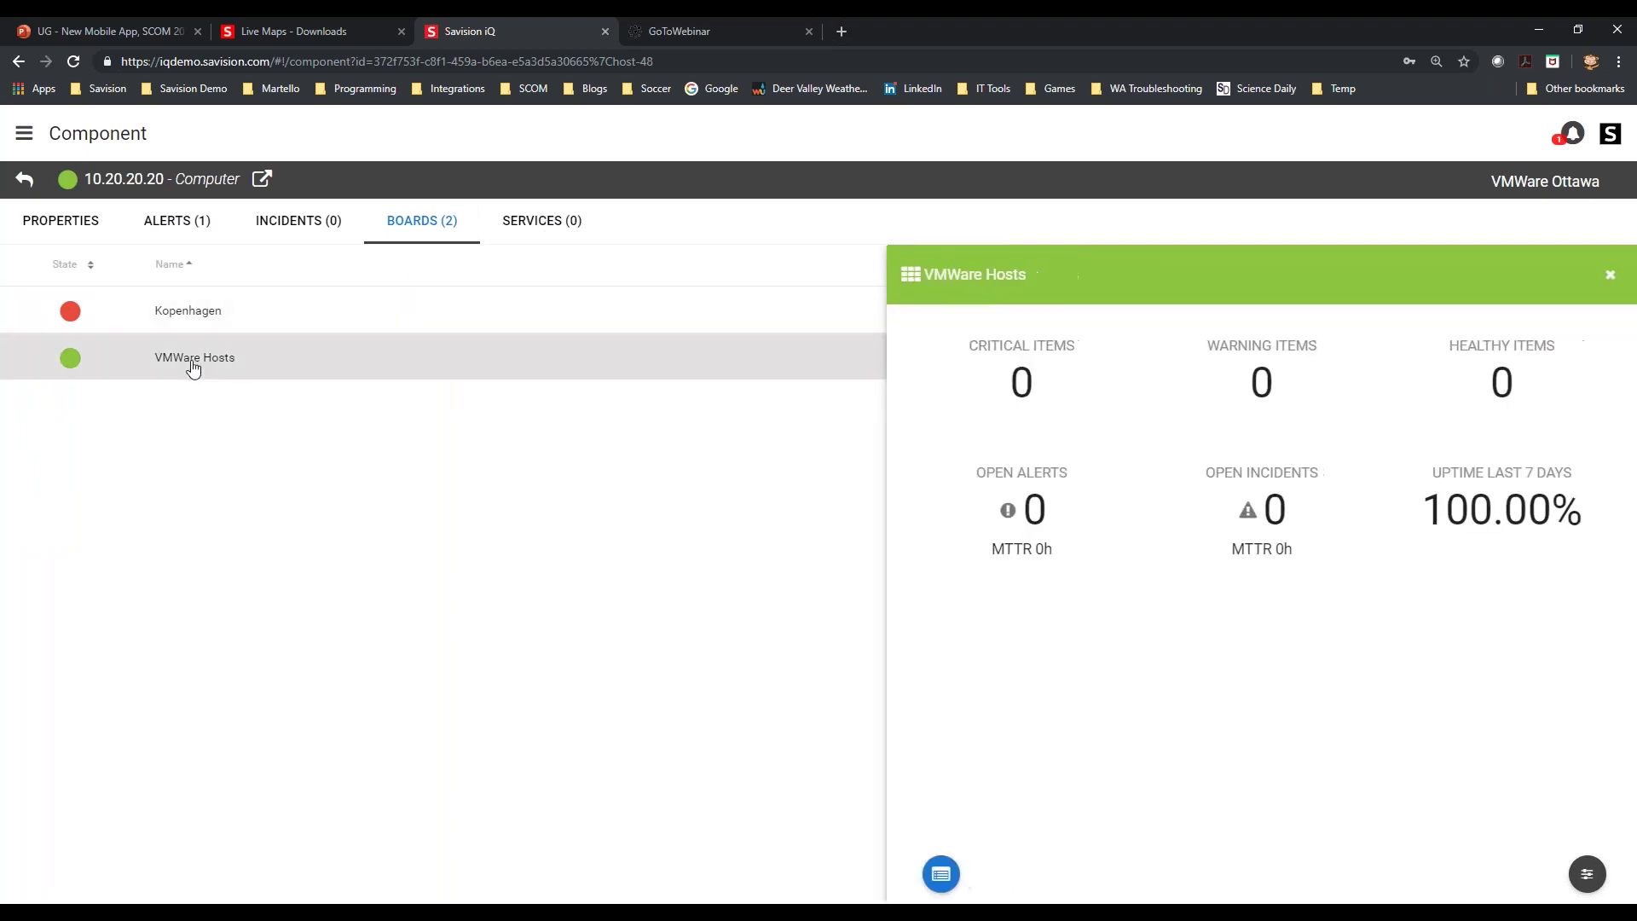
# Open the VMWare Hosts board's explorer graph and arrange hosts 10.20.20.20 and 10.20.20.119
pyautogui.click(942, 870)
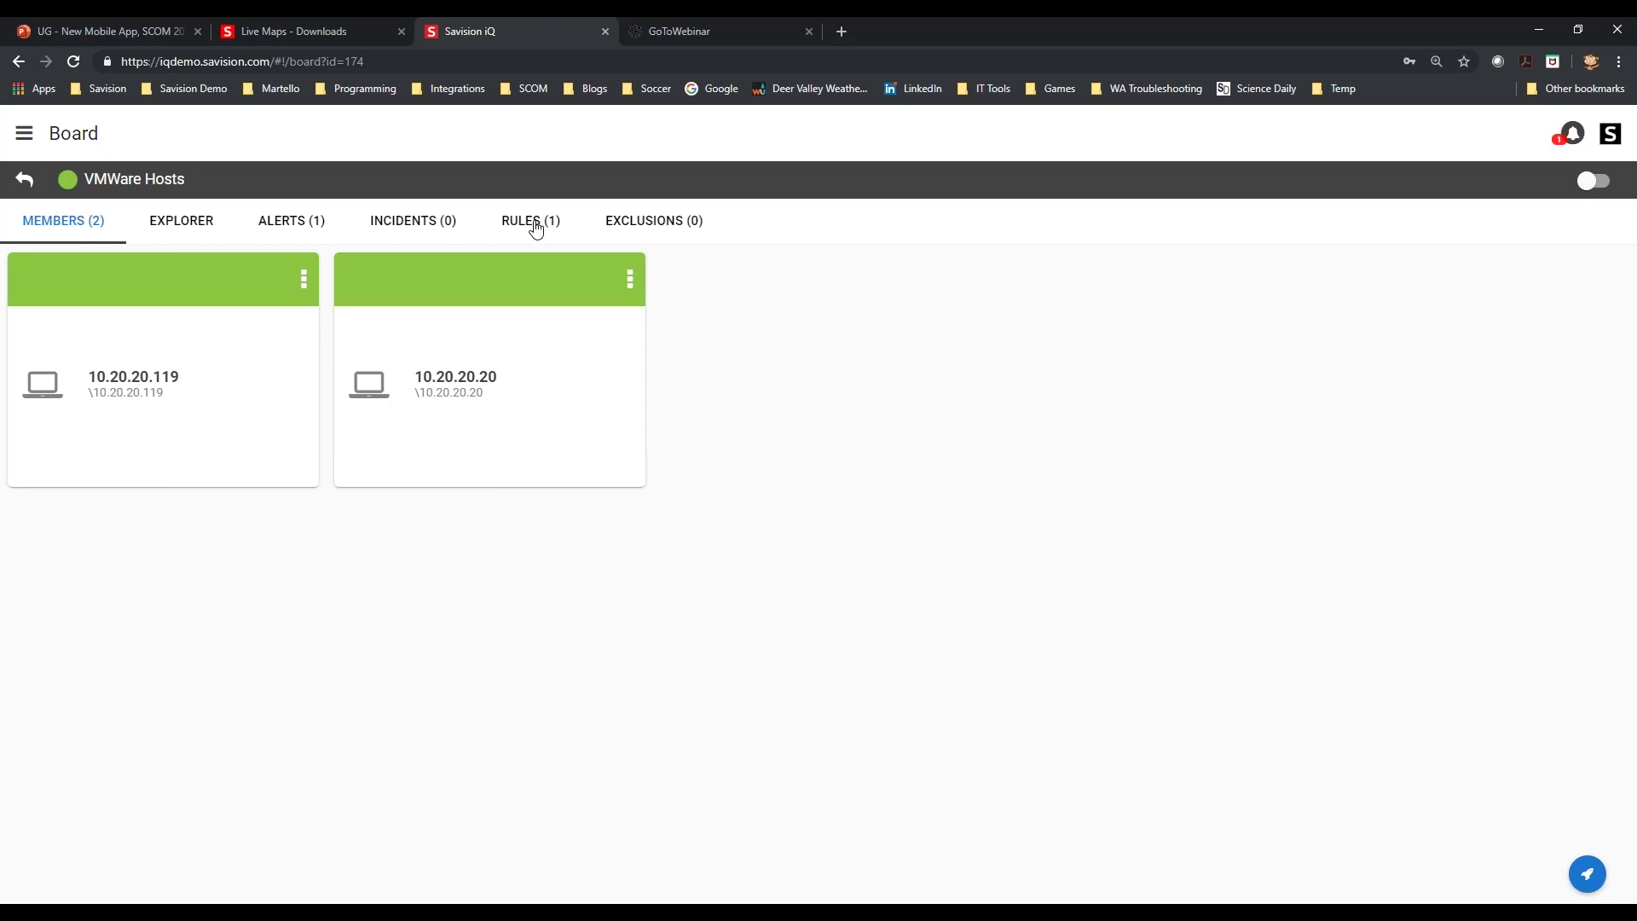
pyautogui.click(182, 221)
pyautogui.moveTo(910, 697); pyautogui.dragTo(1097, 606)
pyautogui.click(725, 692)
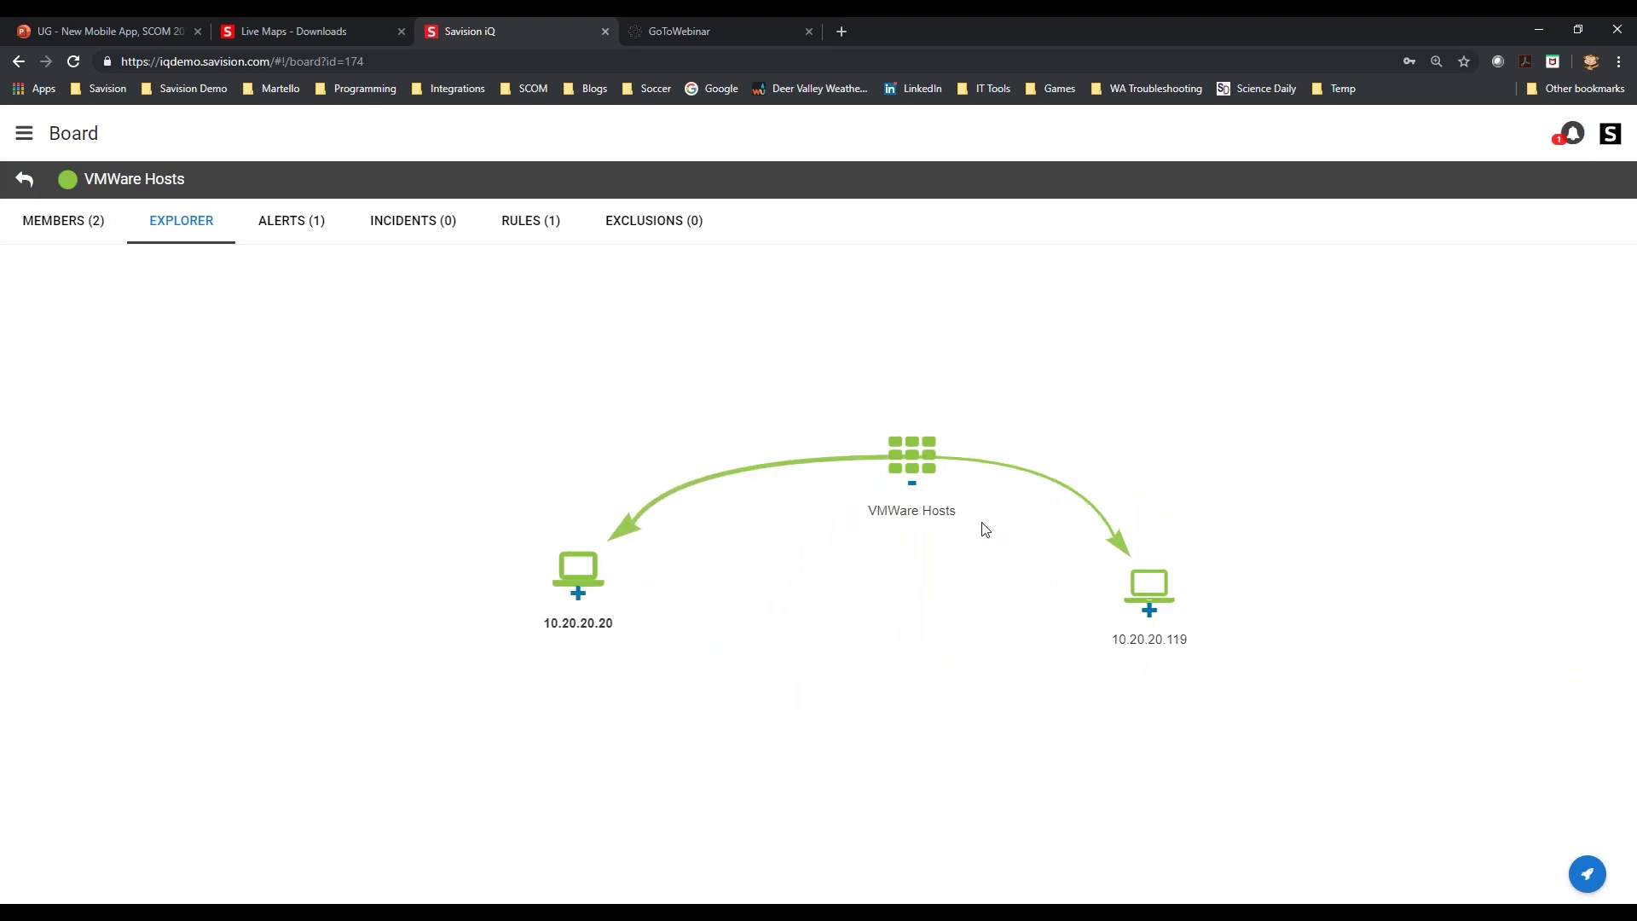
# Expand host 10.20.20.119 into its three virtual machines and view CiscoPrime01's details
pyautogui.click(1149, 610)
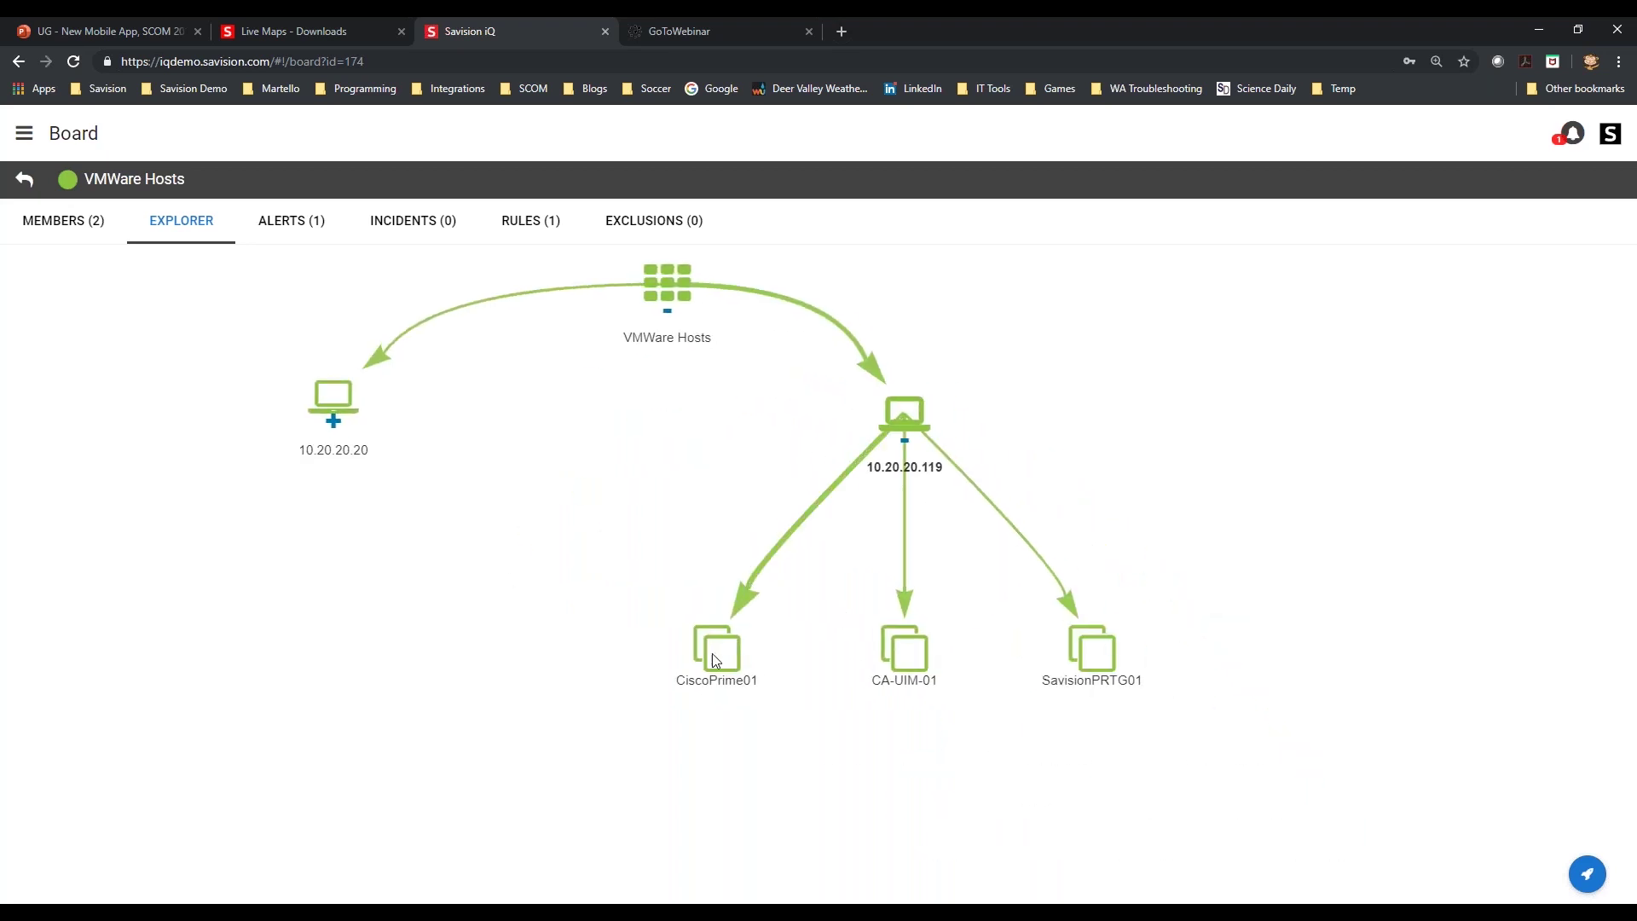
pyautogui.click(716, 660)
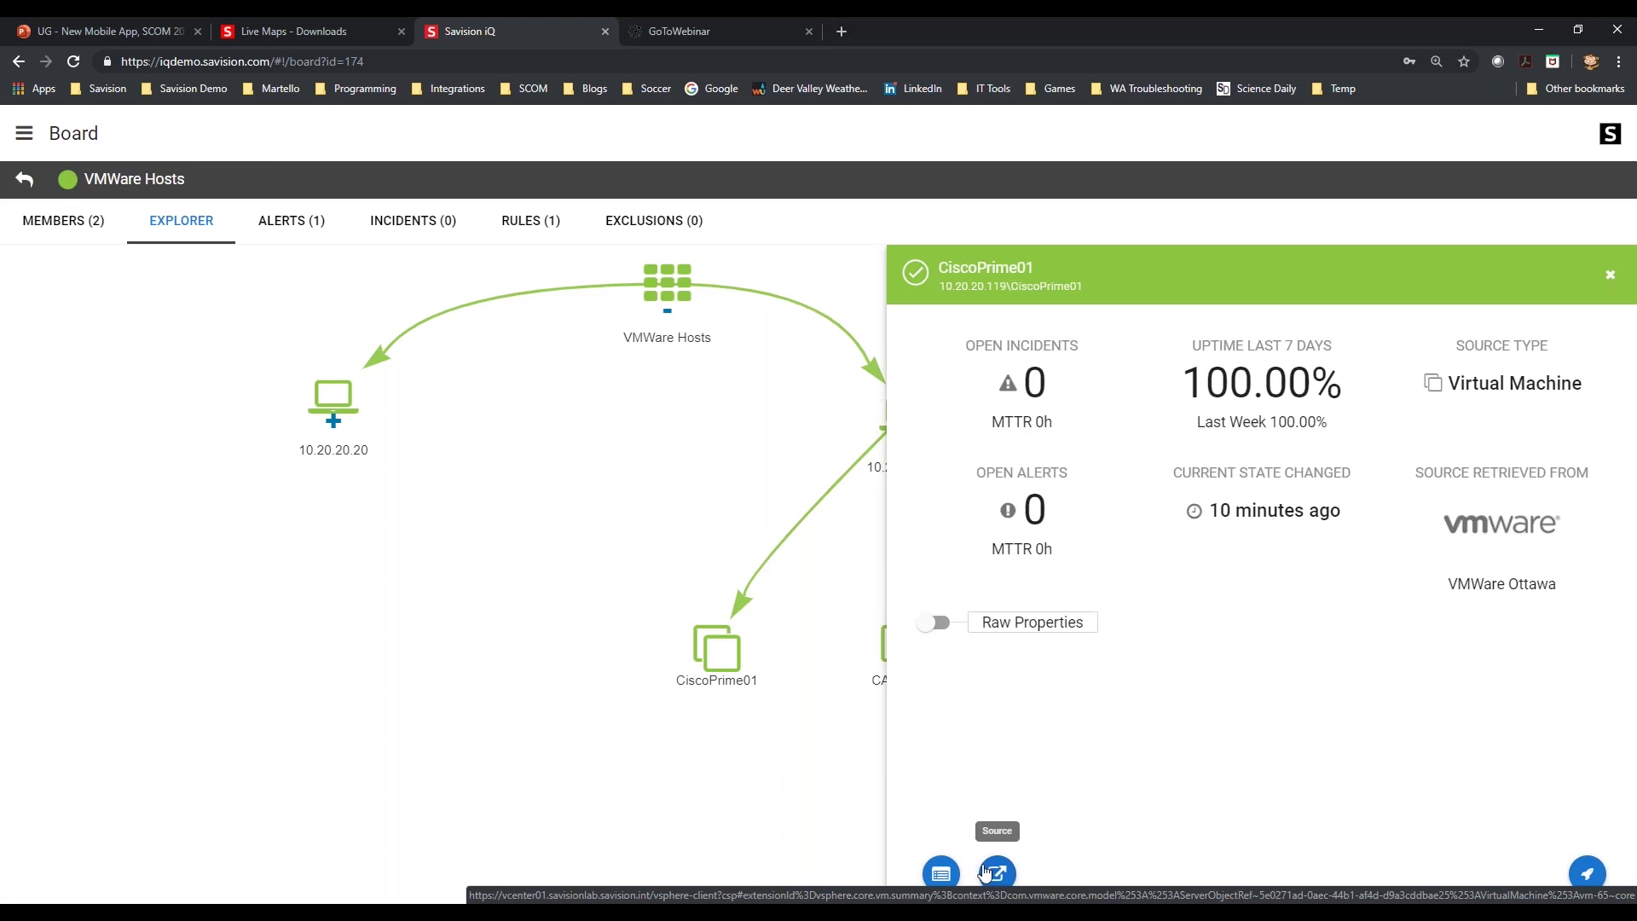
pyautogui.click(27, 142)
# List the 74 Office 365 components, showing Office 365 Portal and Administration in error
pyautogui.click(64, 187)
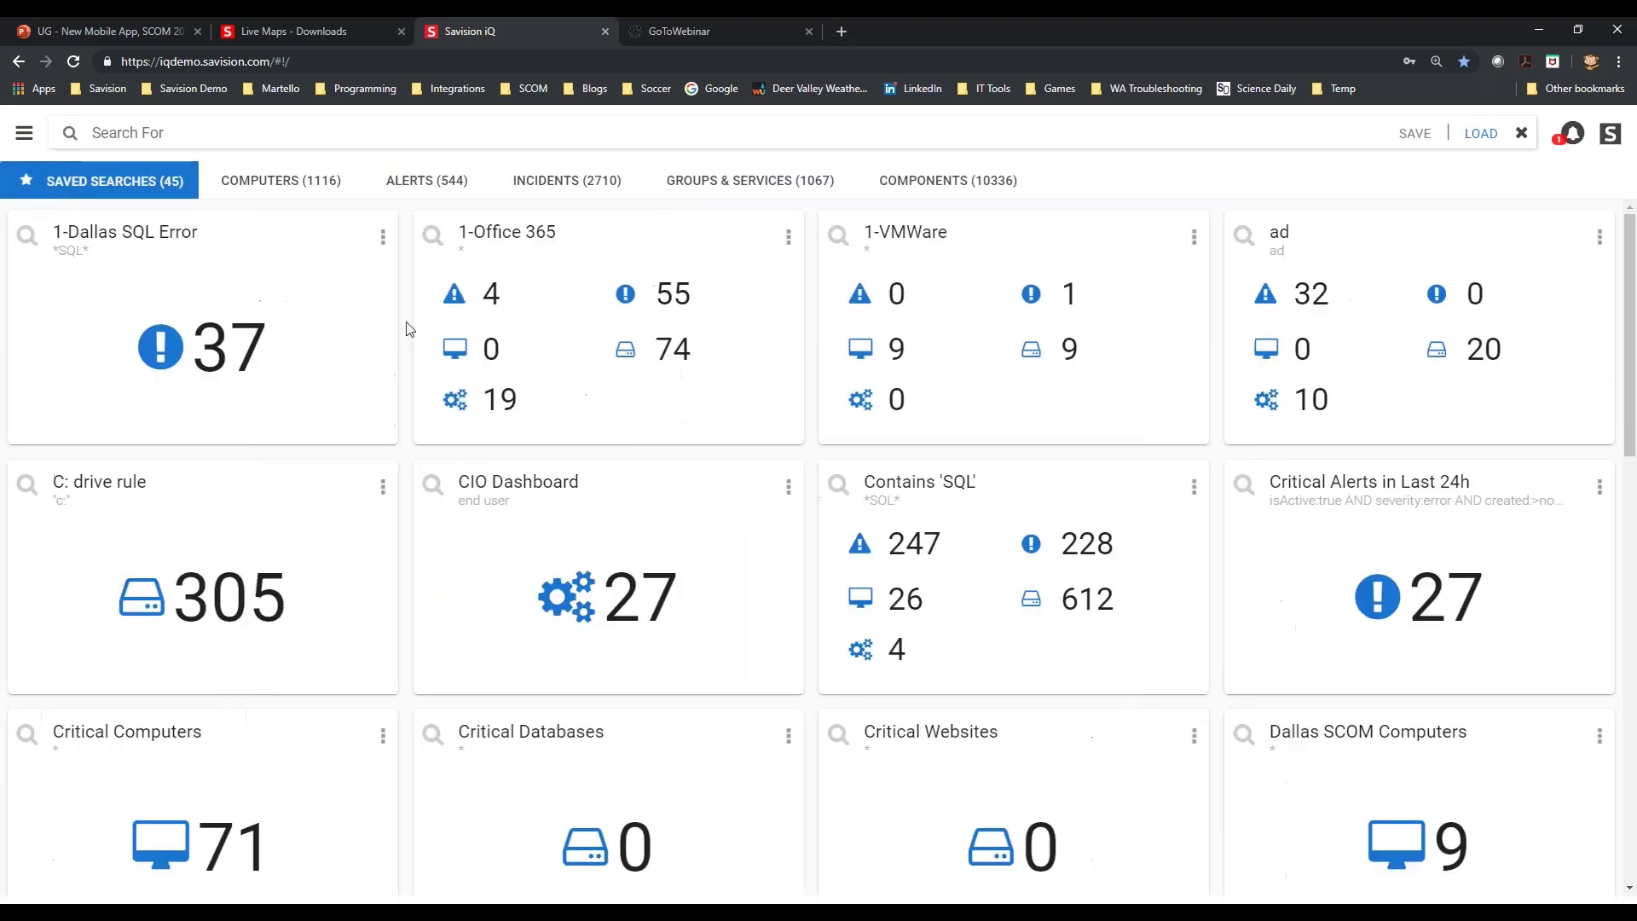
pyautogui.click(683, 351)
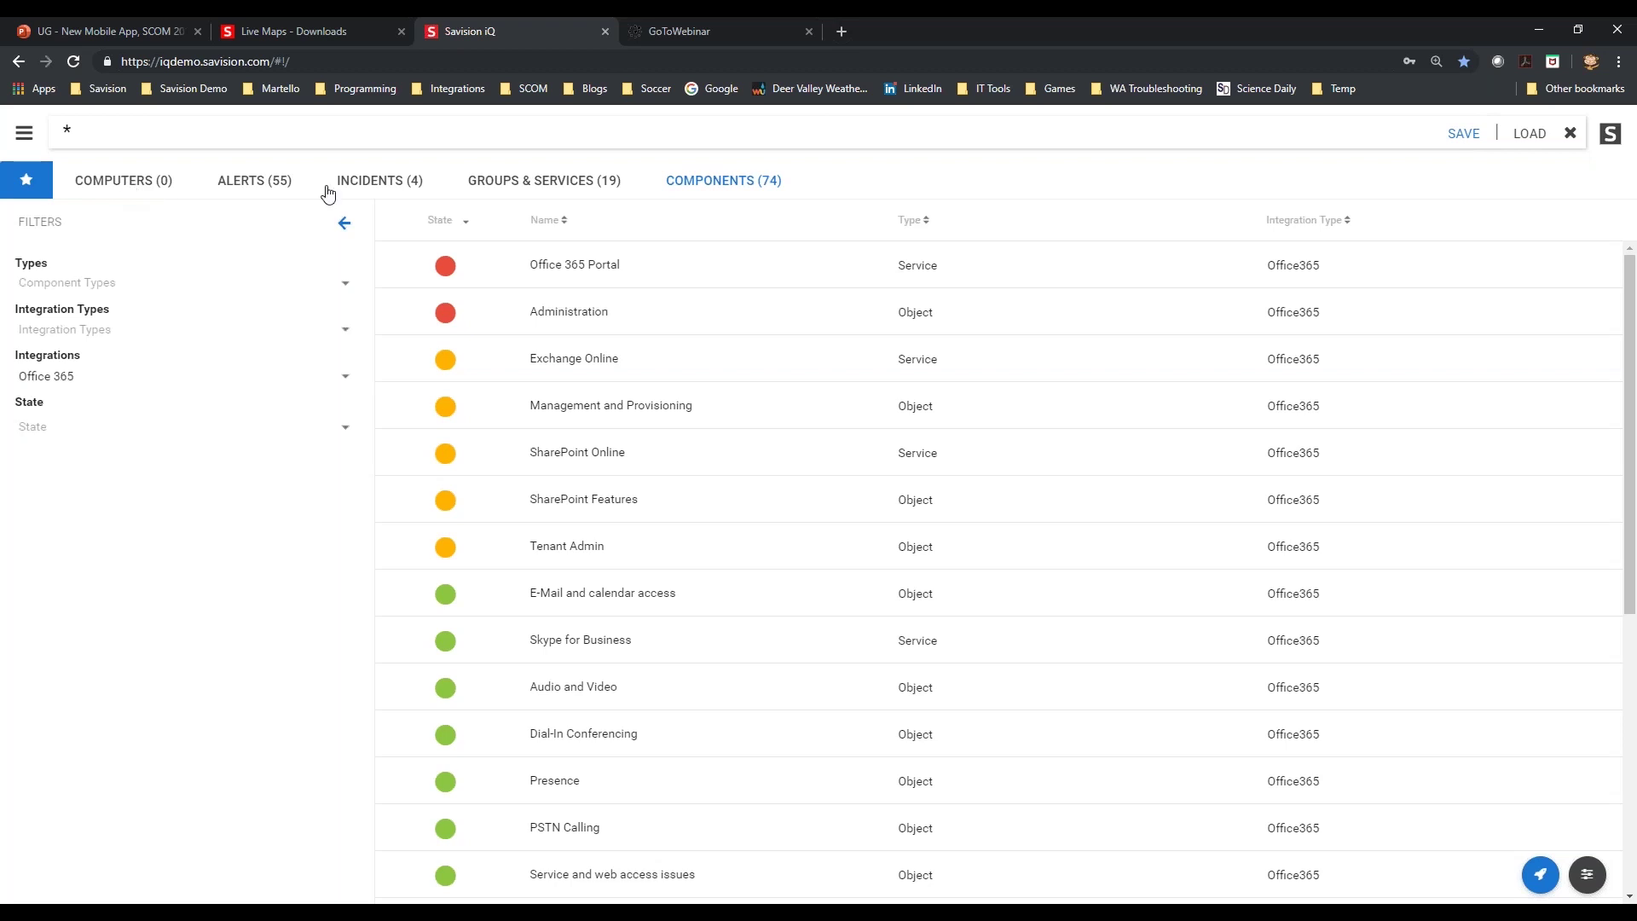
# Open the top Exchange Online alert from the Alerts list and try to resolve it
pyautogui.click(260, 188)
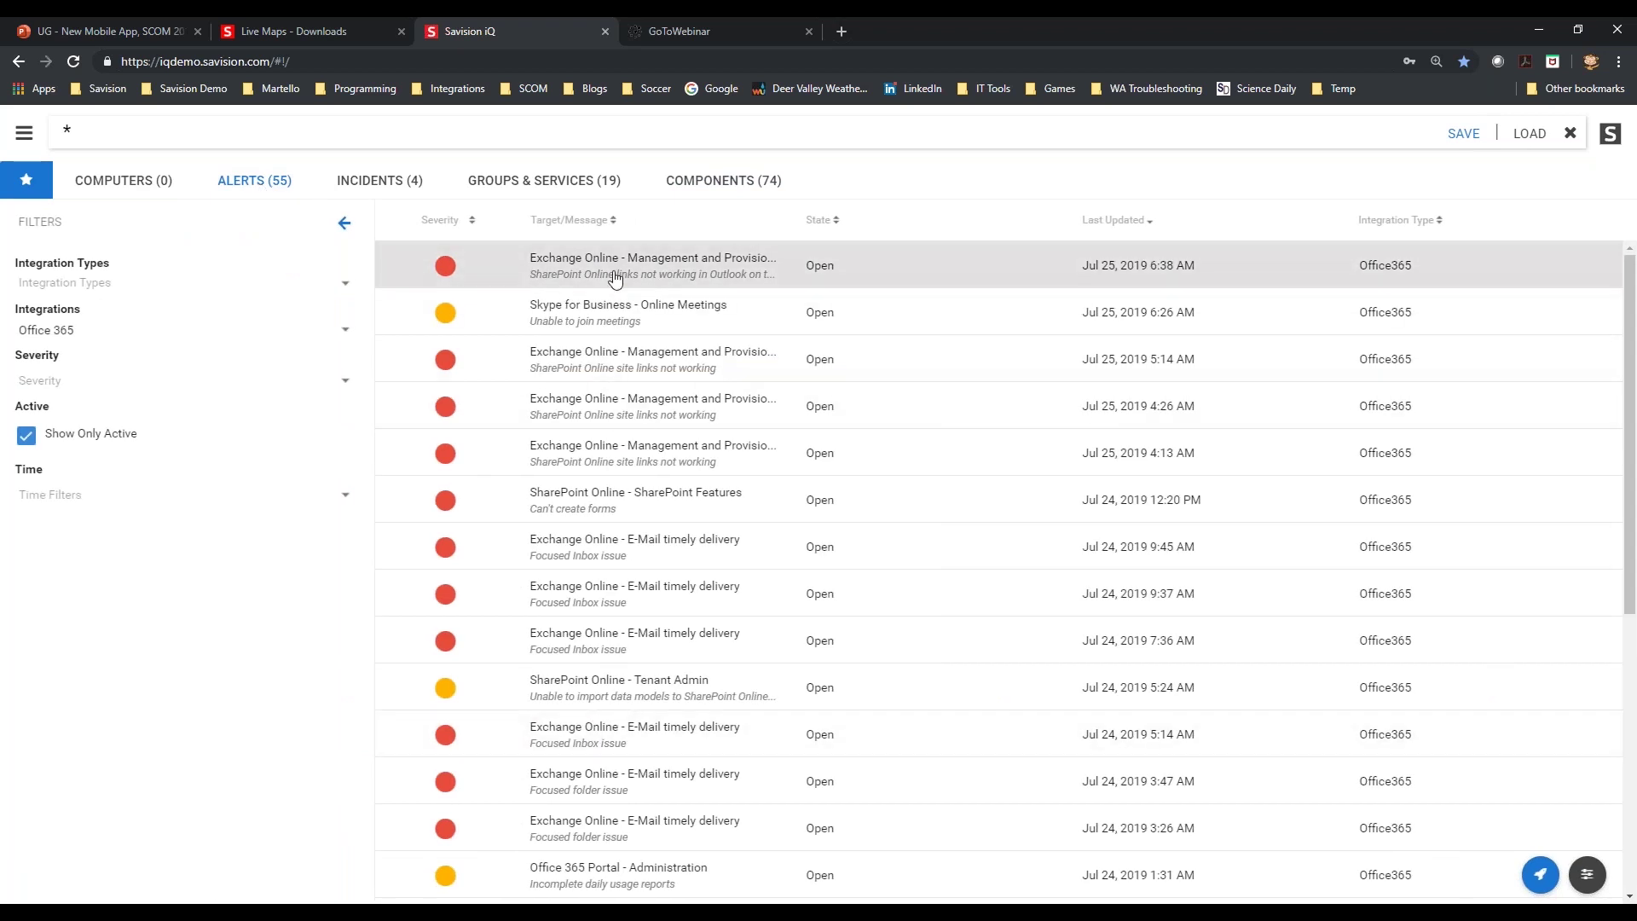
pyautogui.click(614, 277)
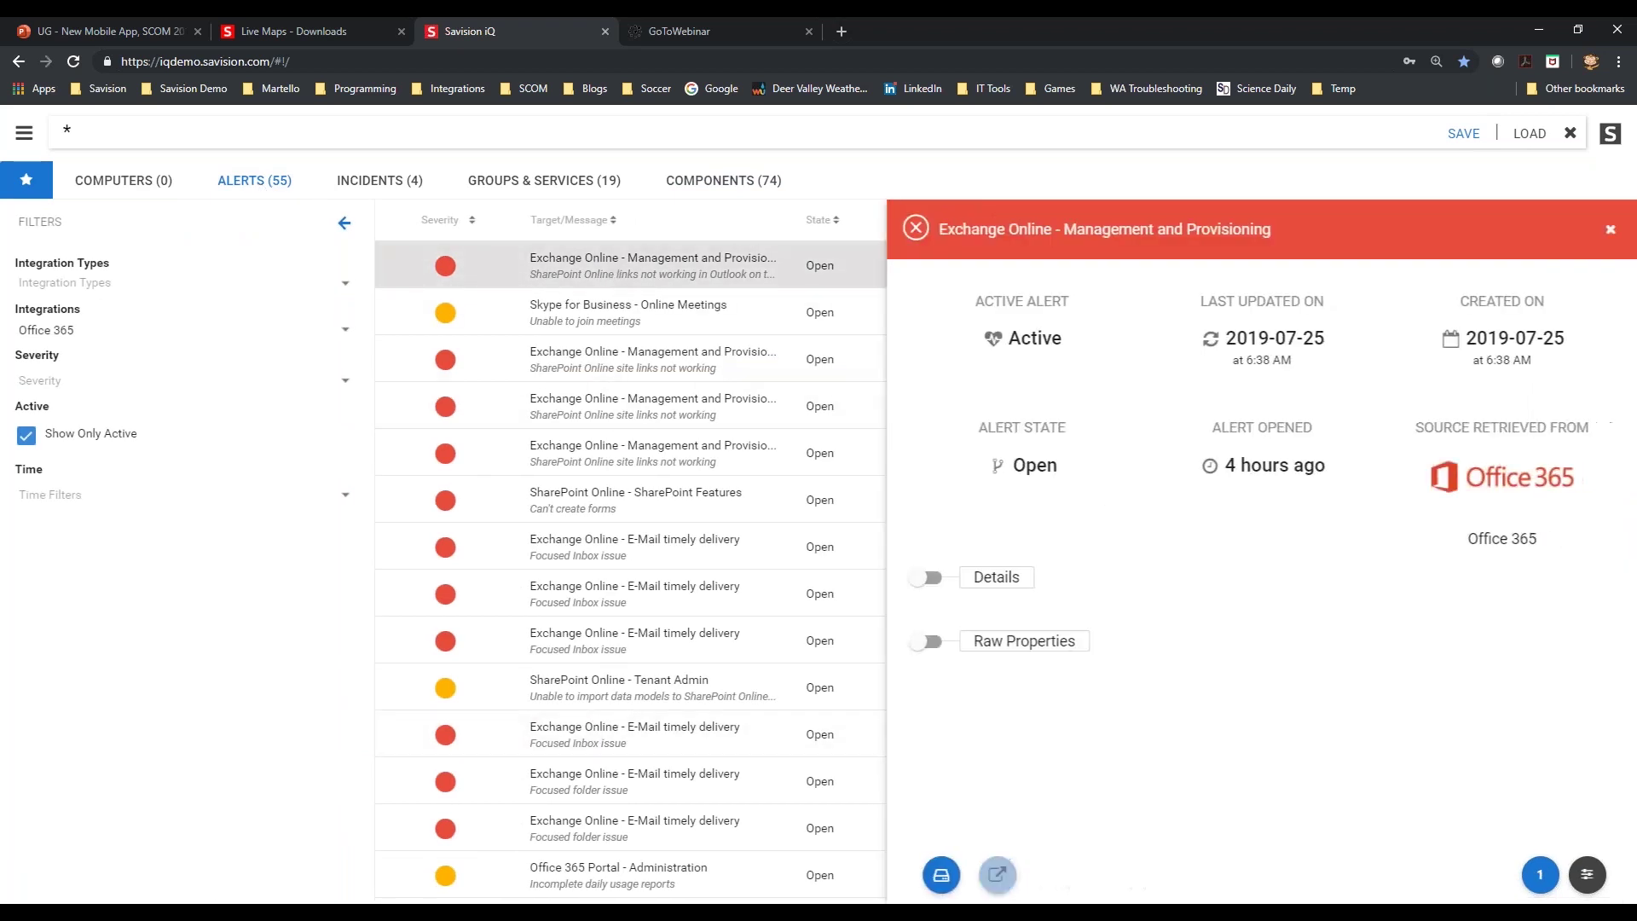
pyautogui.click(1491, 875)
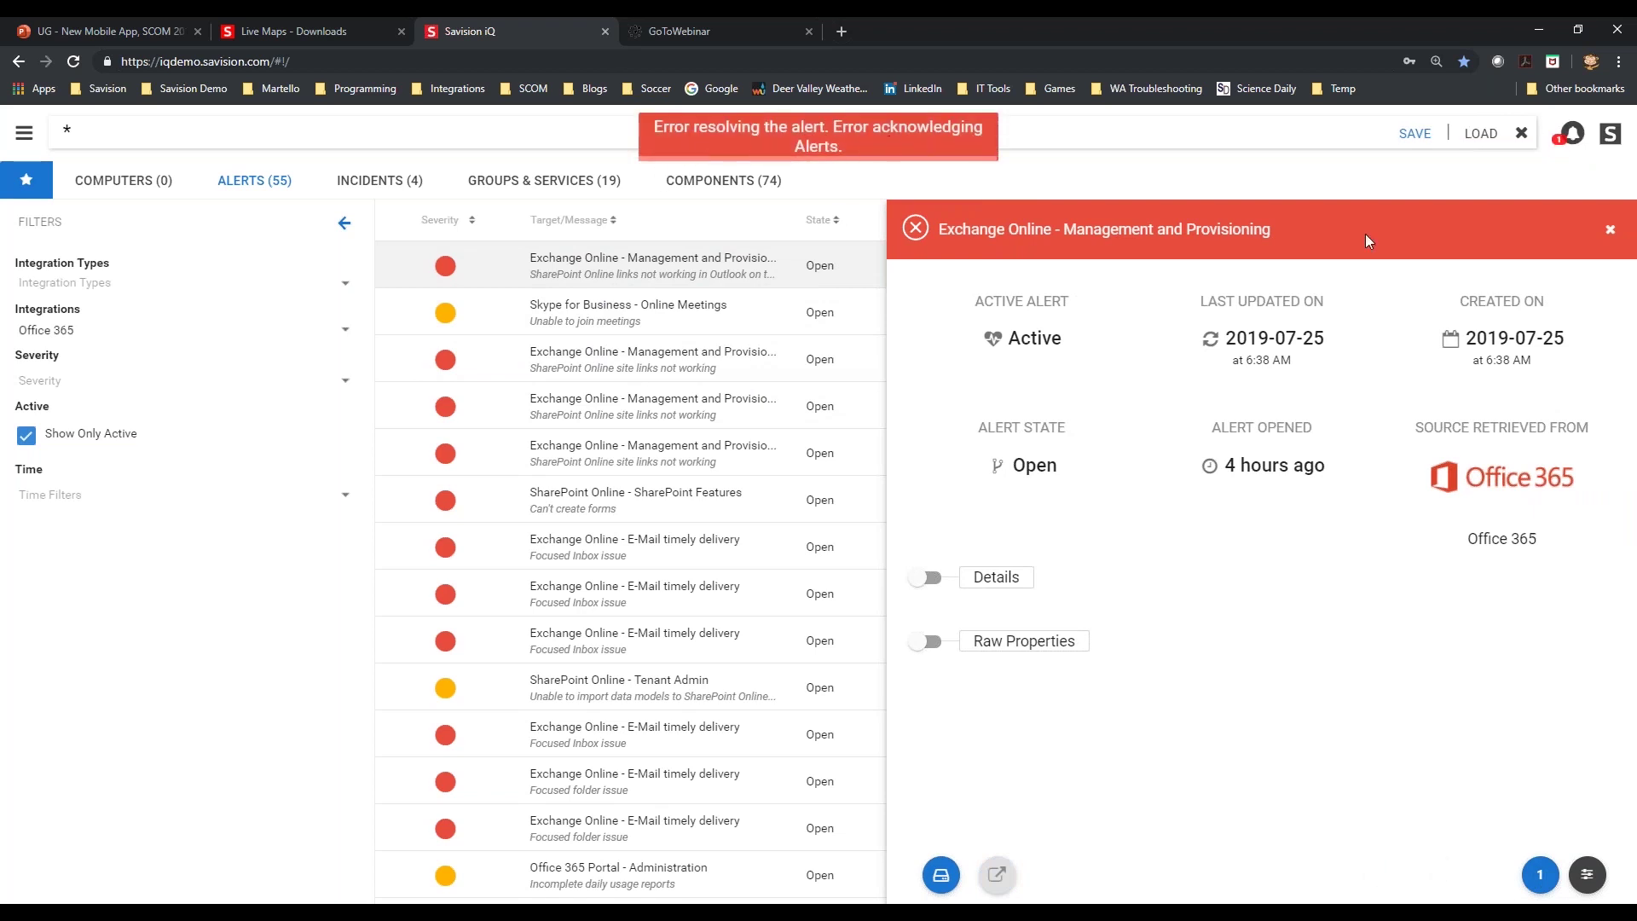
# Reopen the alert, turn on Raw Properties and scroll through them
pyautogui.click(1611, 230)
pyautogui.click(541, 268)
pyautogui.click(927, 641)
pyautogui.scroll(-3, 992, 723)
pyautogui.scroll(-2, 989, 597)
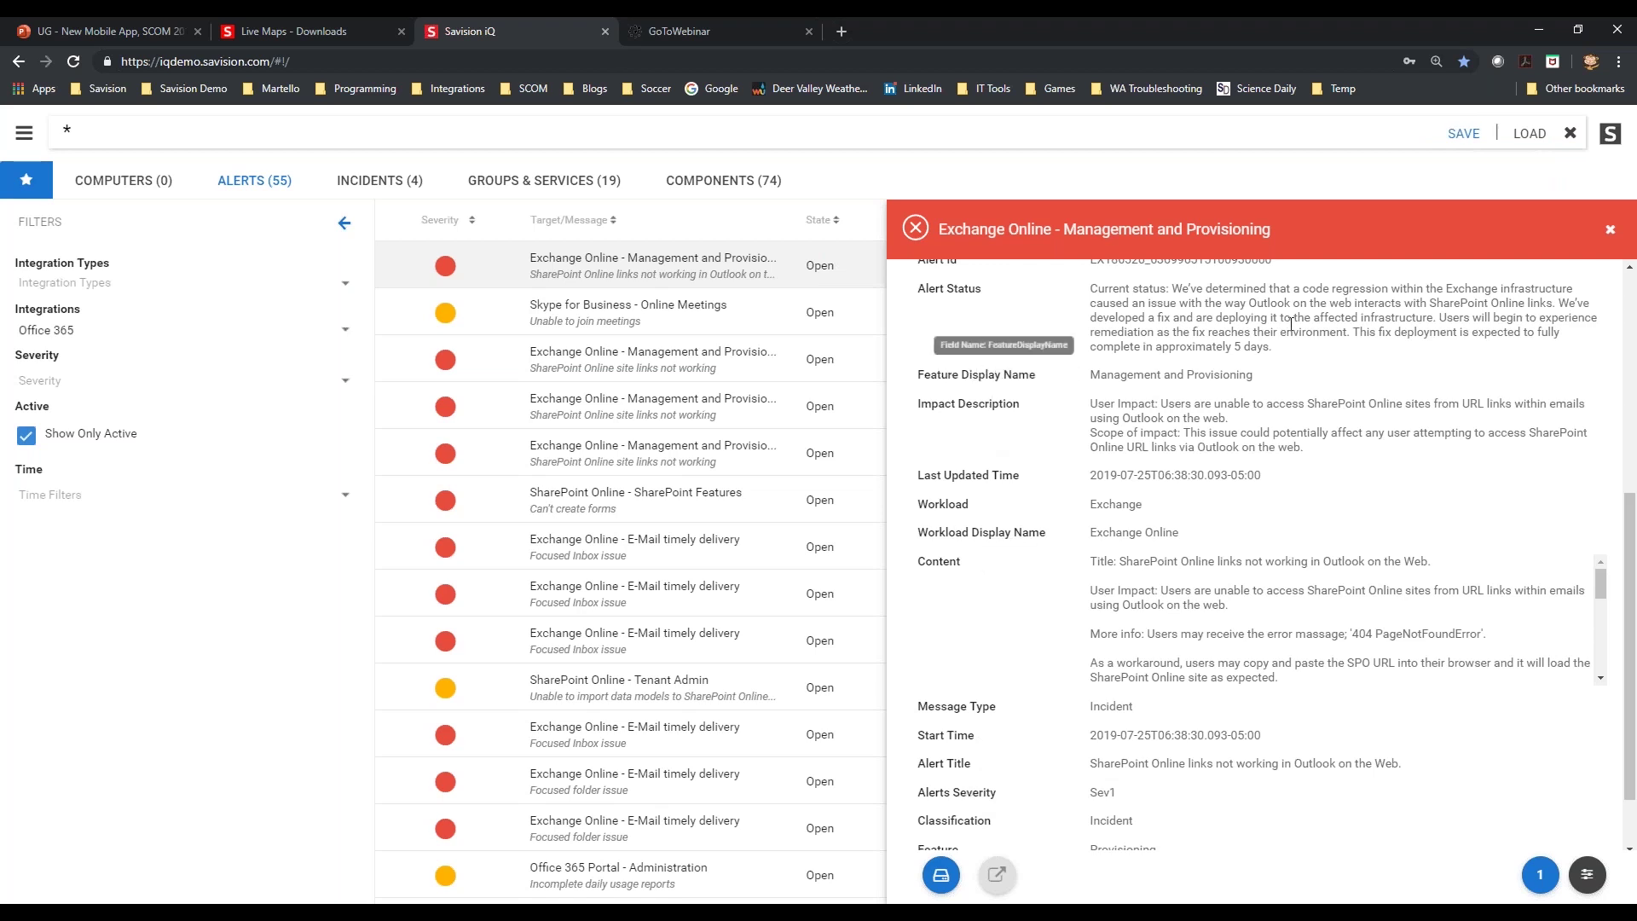
# Inspect the raw properties of the Can't create forms incident, then close it
pyautogui.click(1611, 229)
pyautogui.click(379, 180)
pyautogui.click(691, 318)
pyautogui.click(929, 766)
pyautogui.scroll(-5, 1020, 753)
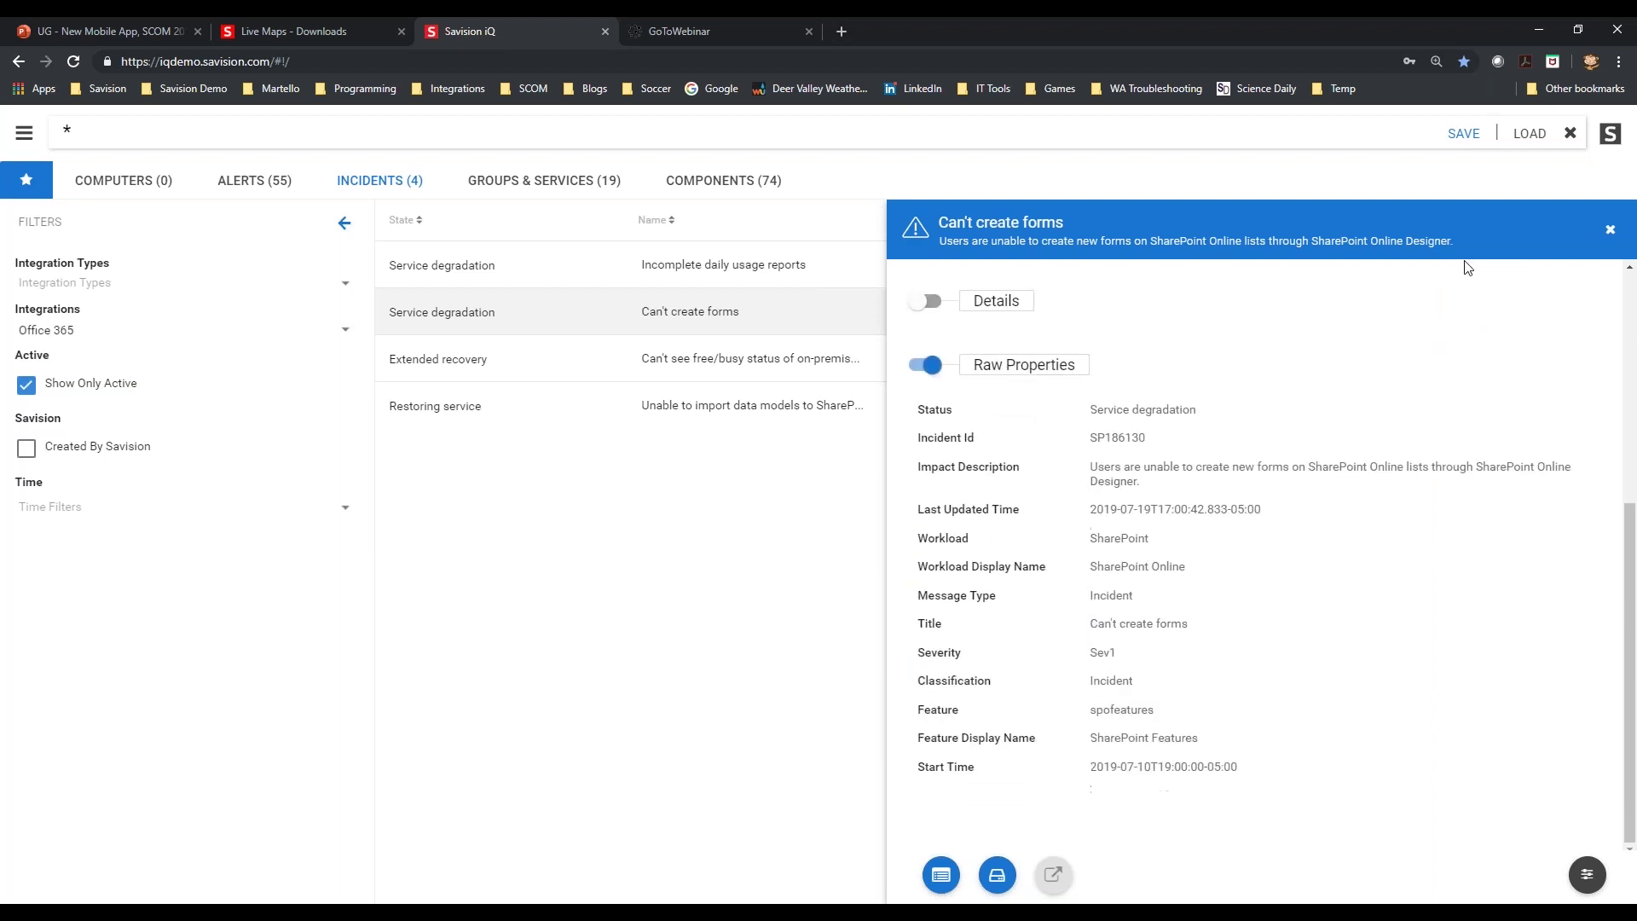
pyautogui.click(1610, 229)
# Under Groups & Services, open Exchange Online's details with Raw Properties shown
pyautogui.click(544, 180)
pyautogui.click(532, 476)
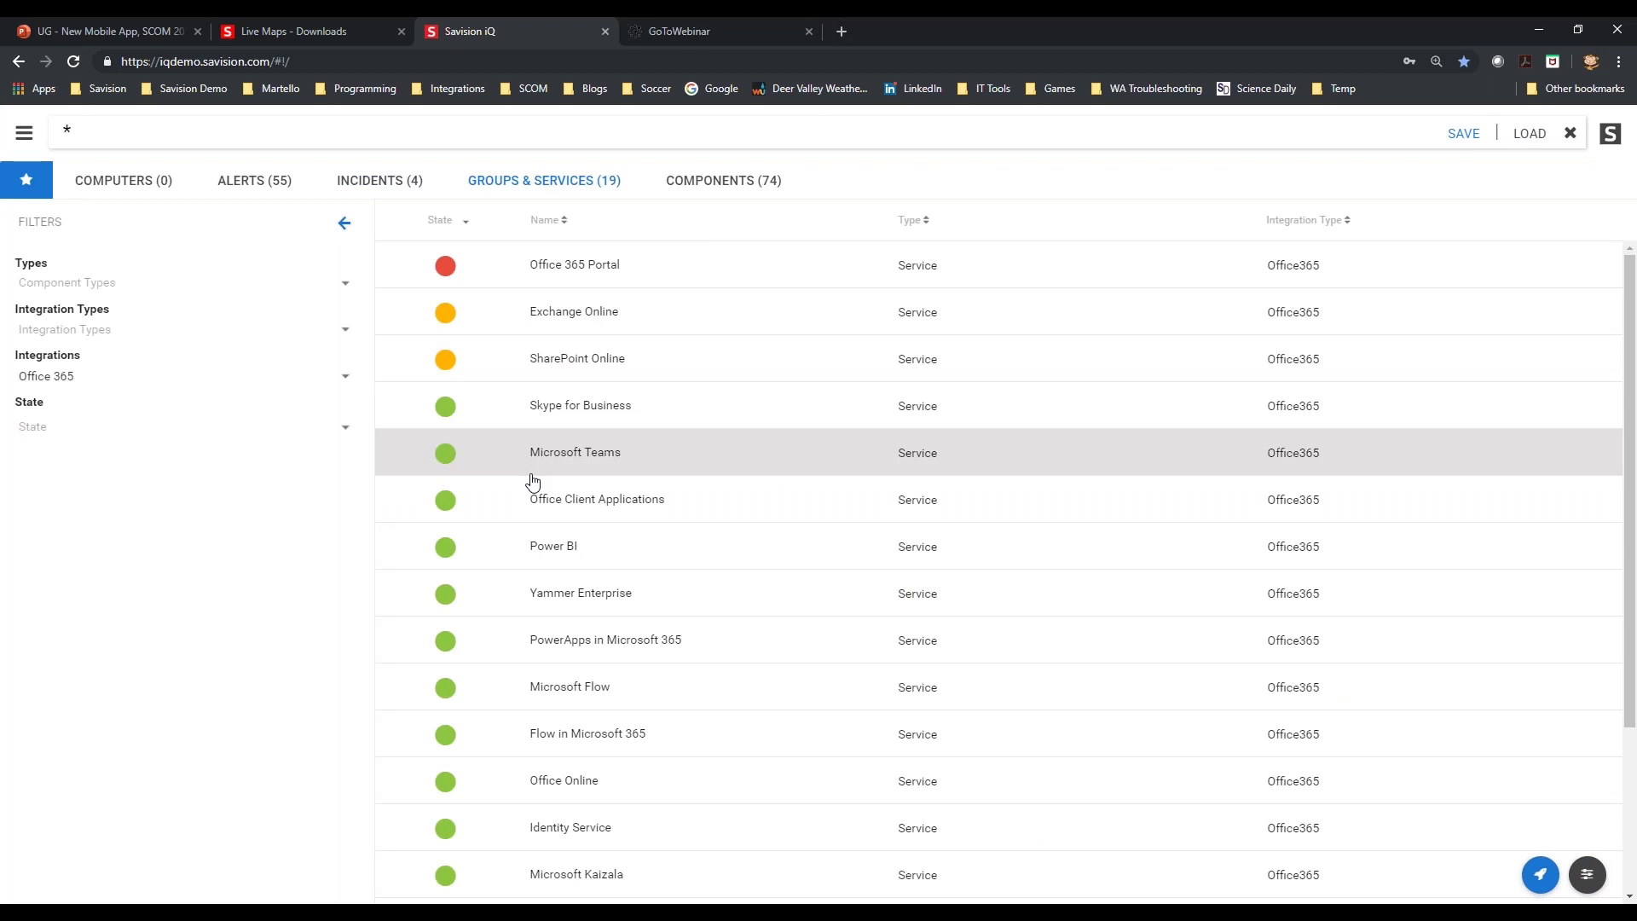
pyautogui.click(560, 323)
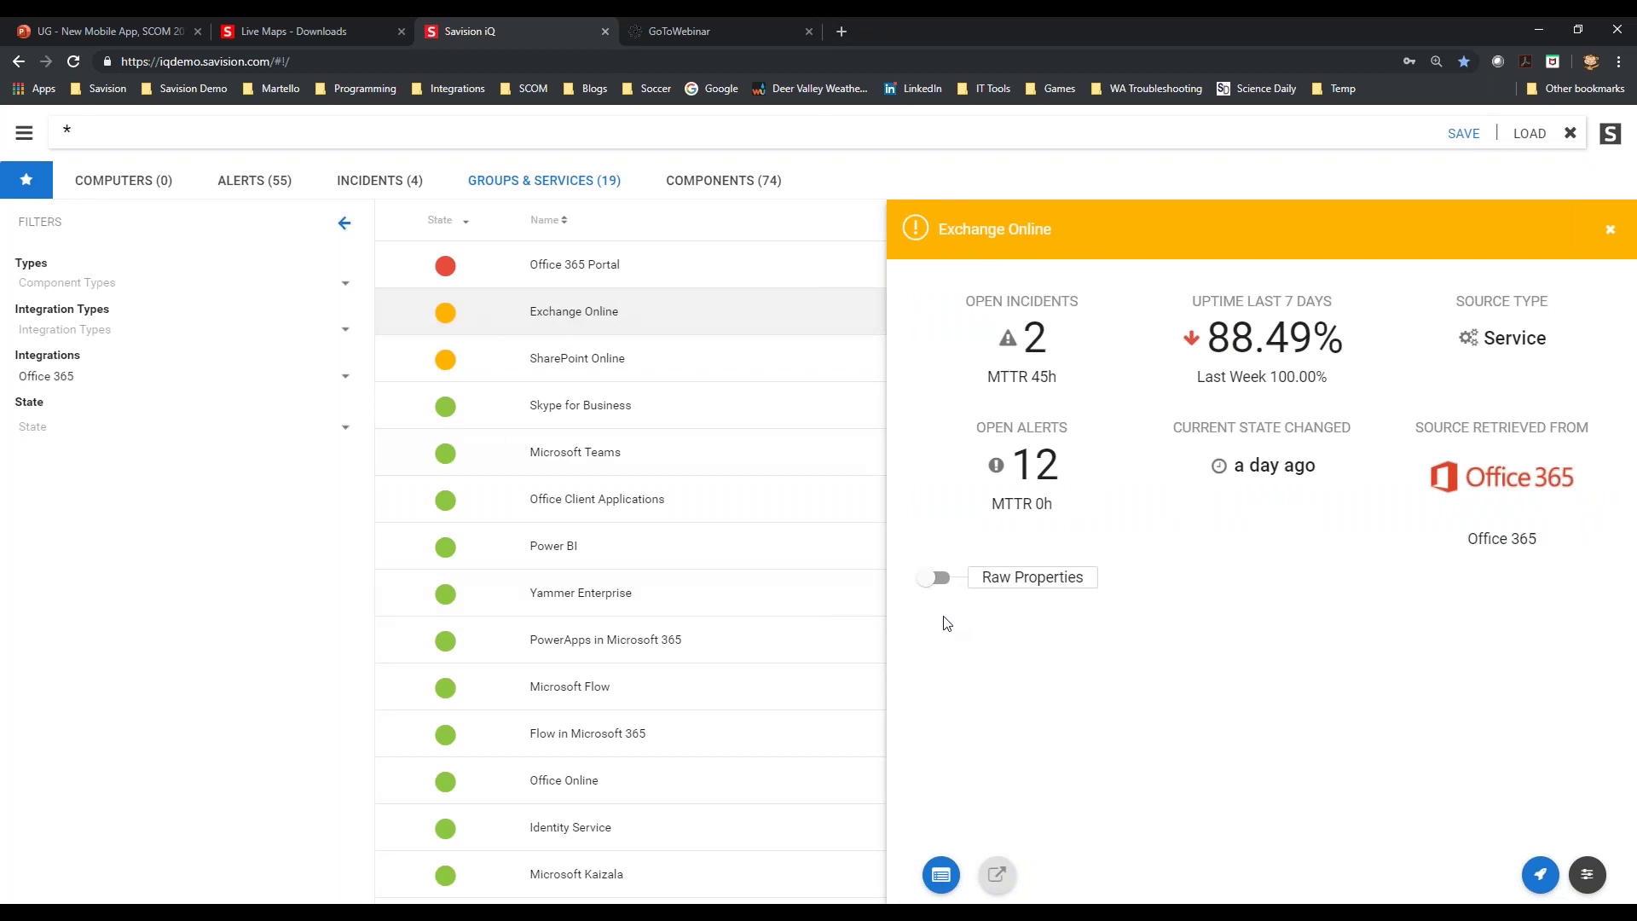
pyautogui.click(937, 577)
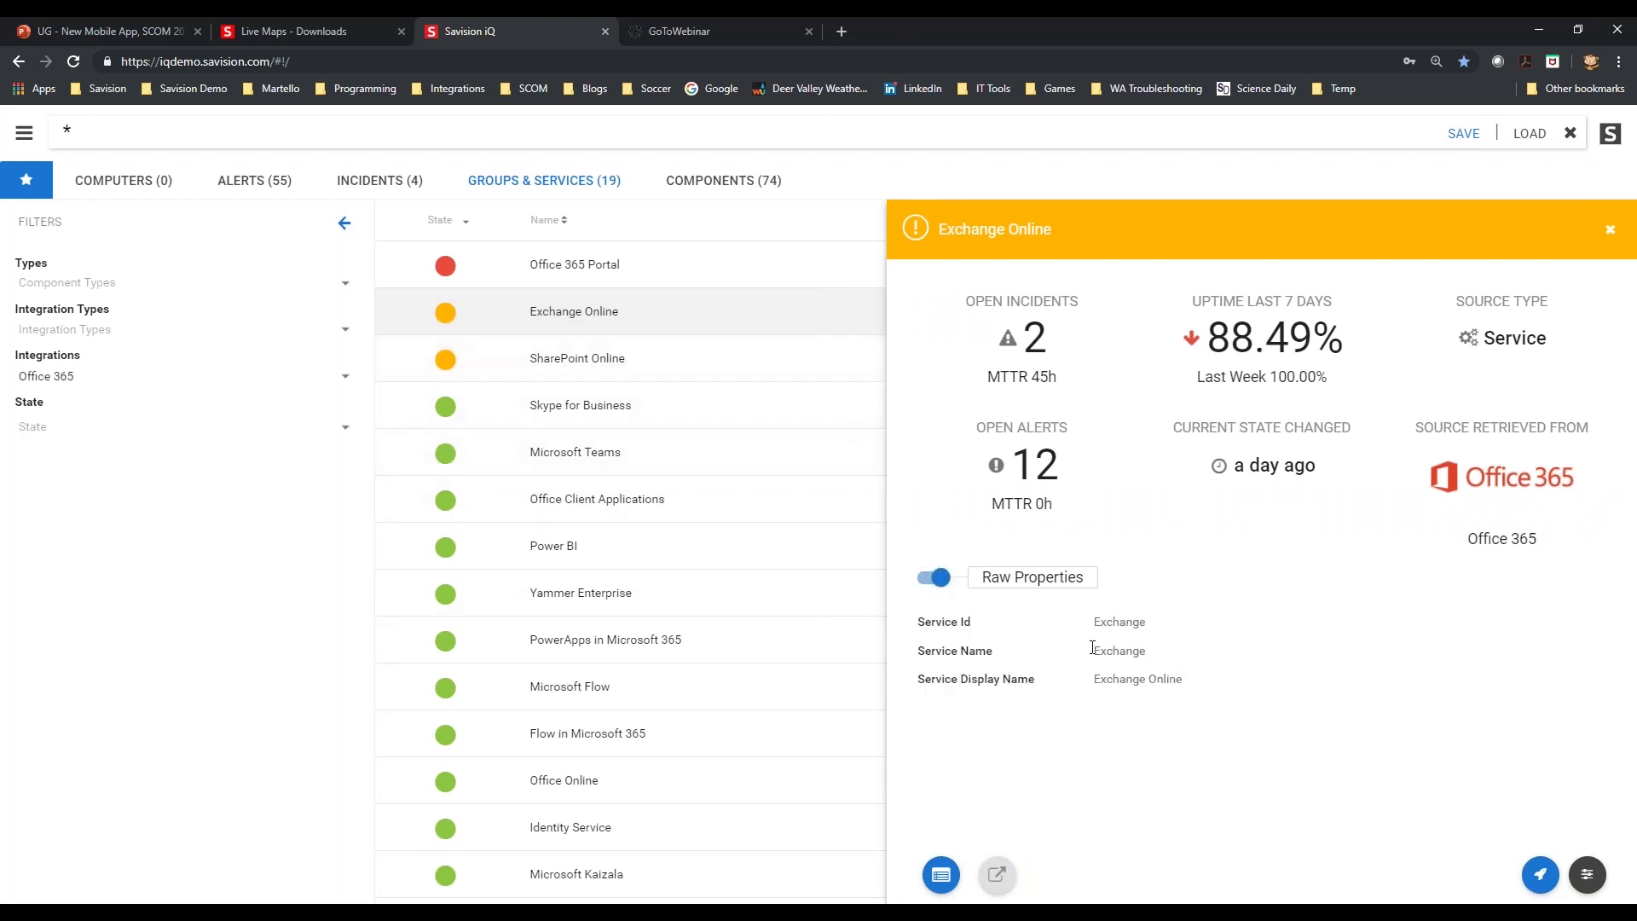
pyautogui.moveTo(1066, 679)
# Review the Exchange Online component's Properties, Members, Explorer, Alerts, Incidents and Boards tabs
pyautogui.click(941, 874)
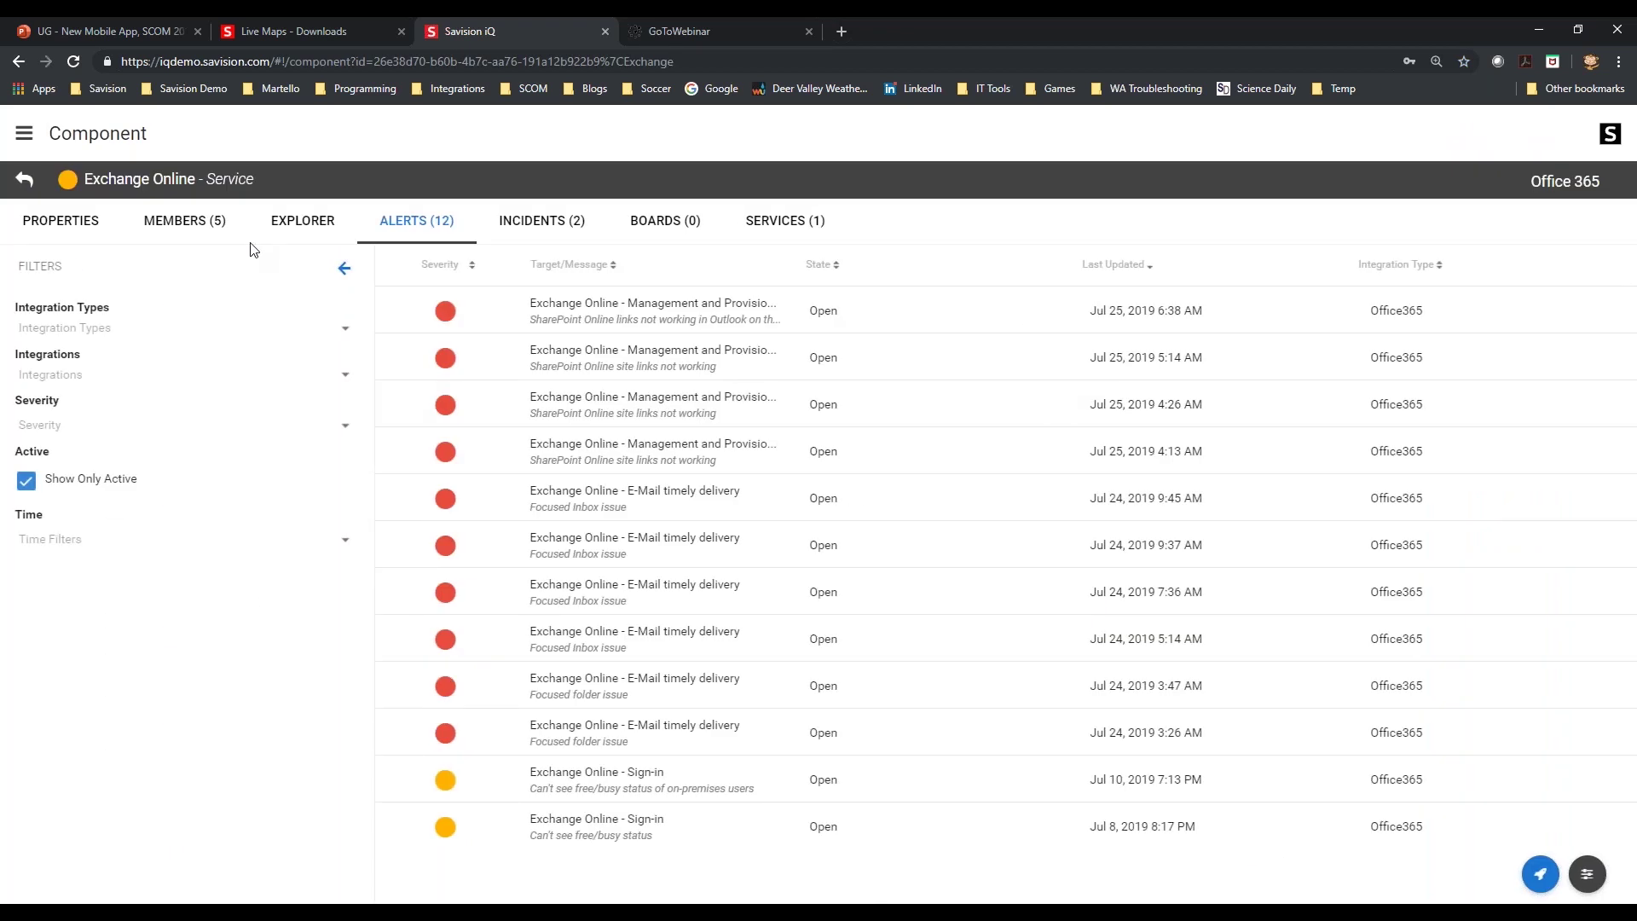
pyautogui.click(45, 227)
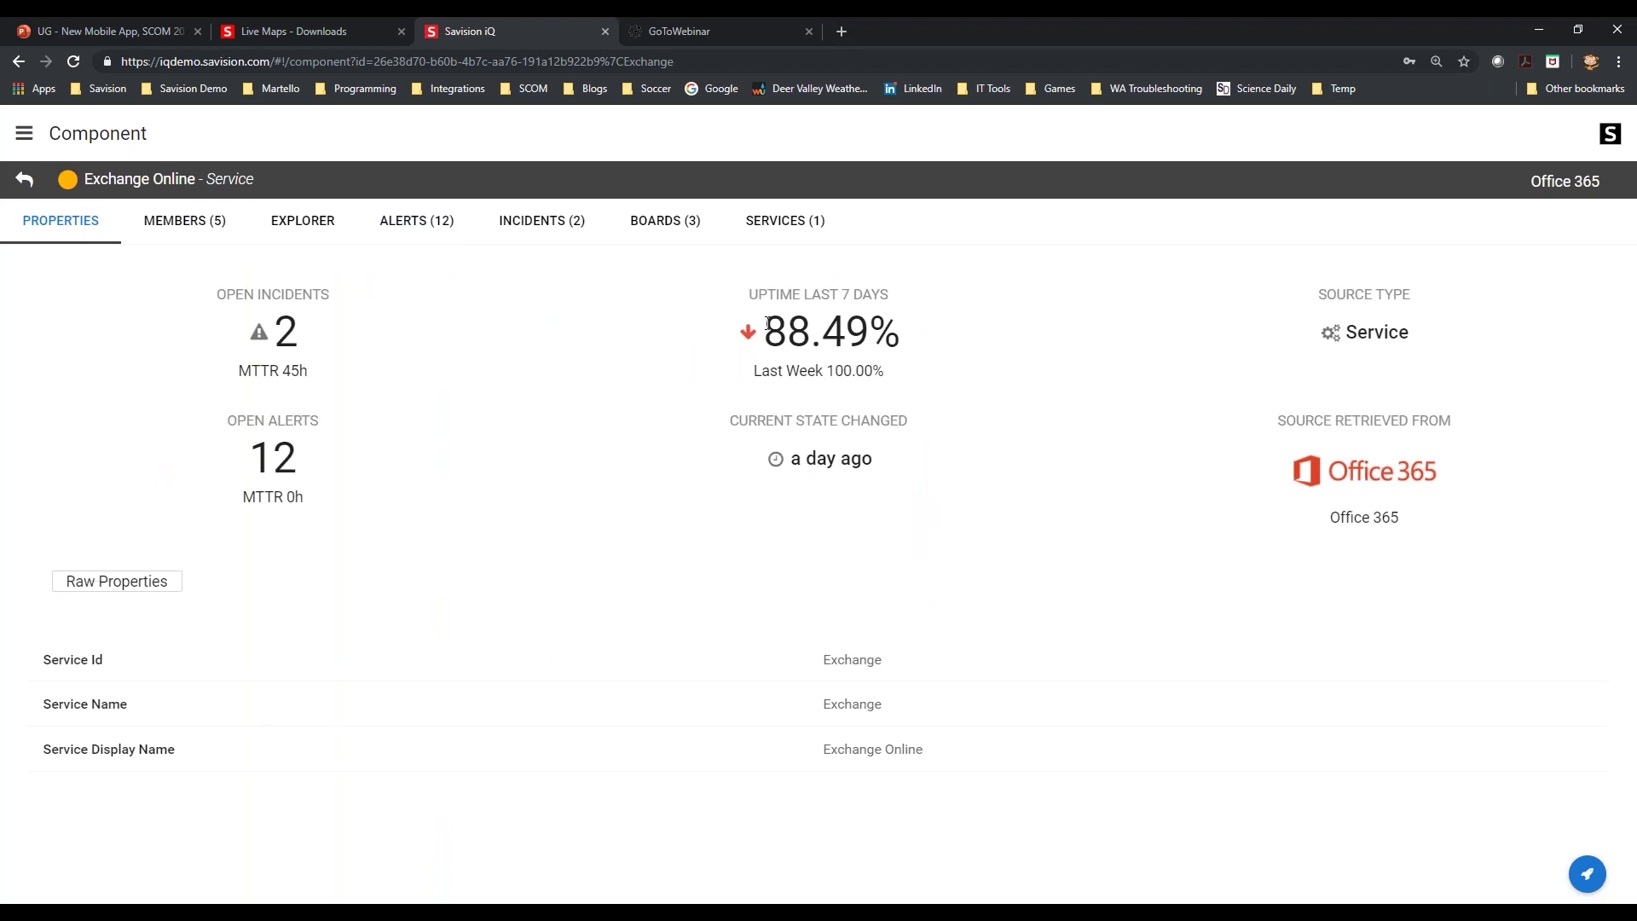
pyautogui.click(173, 222)
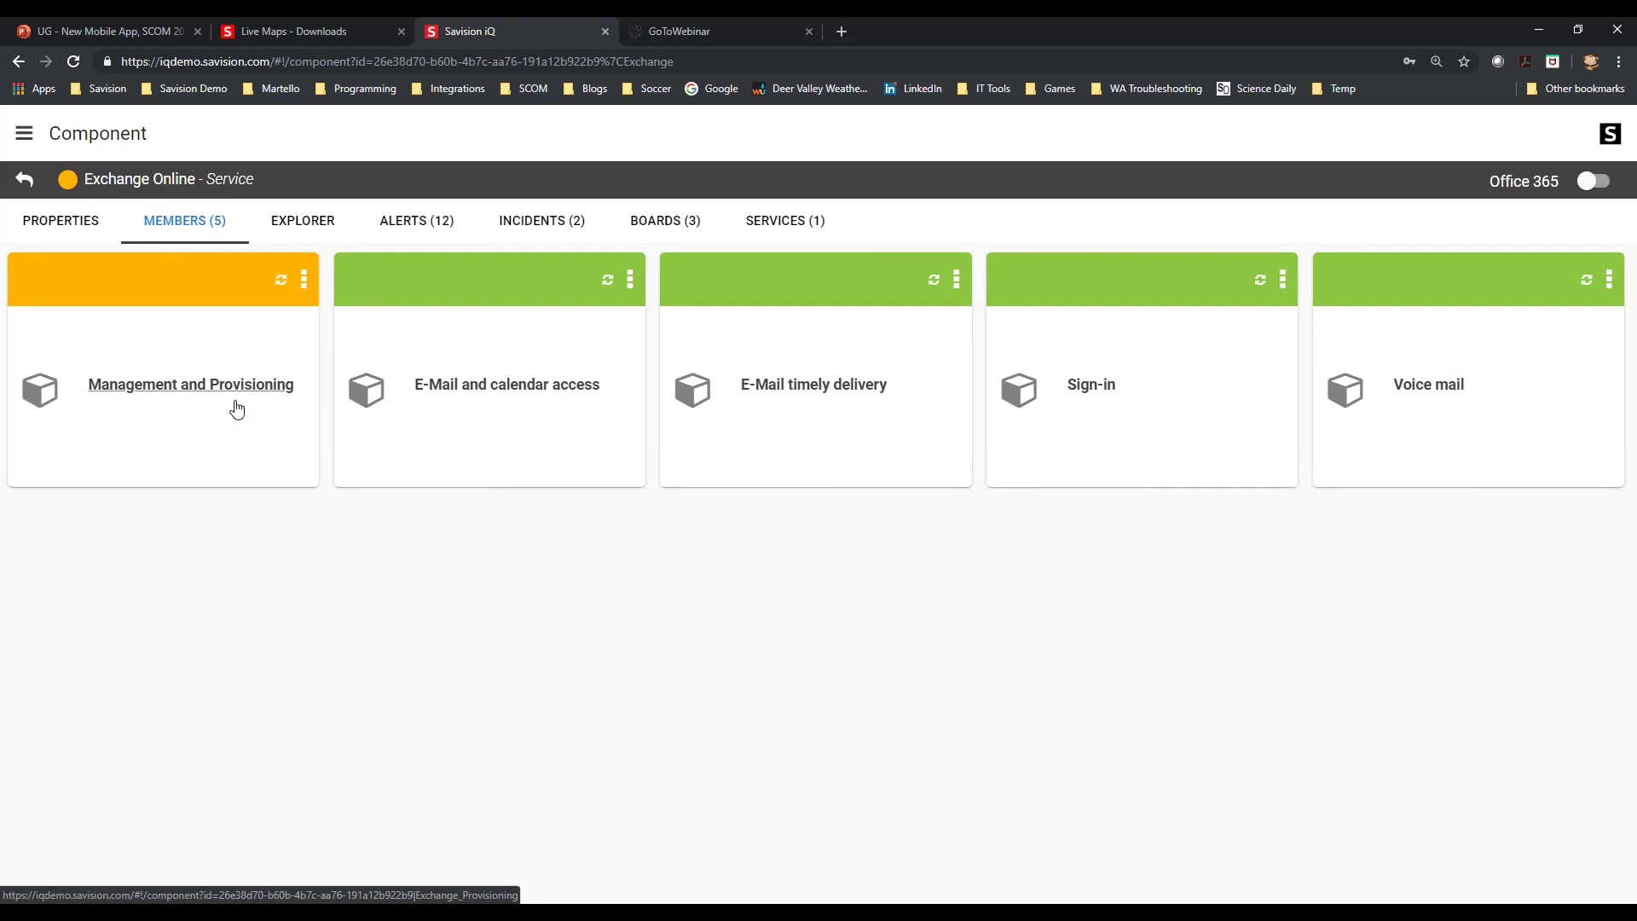
pyautogui.click(301, 229)
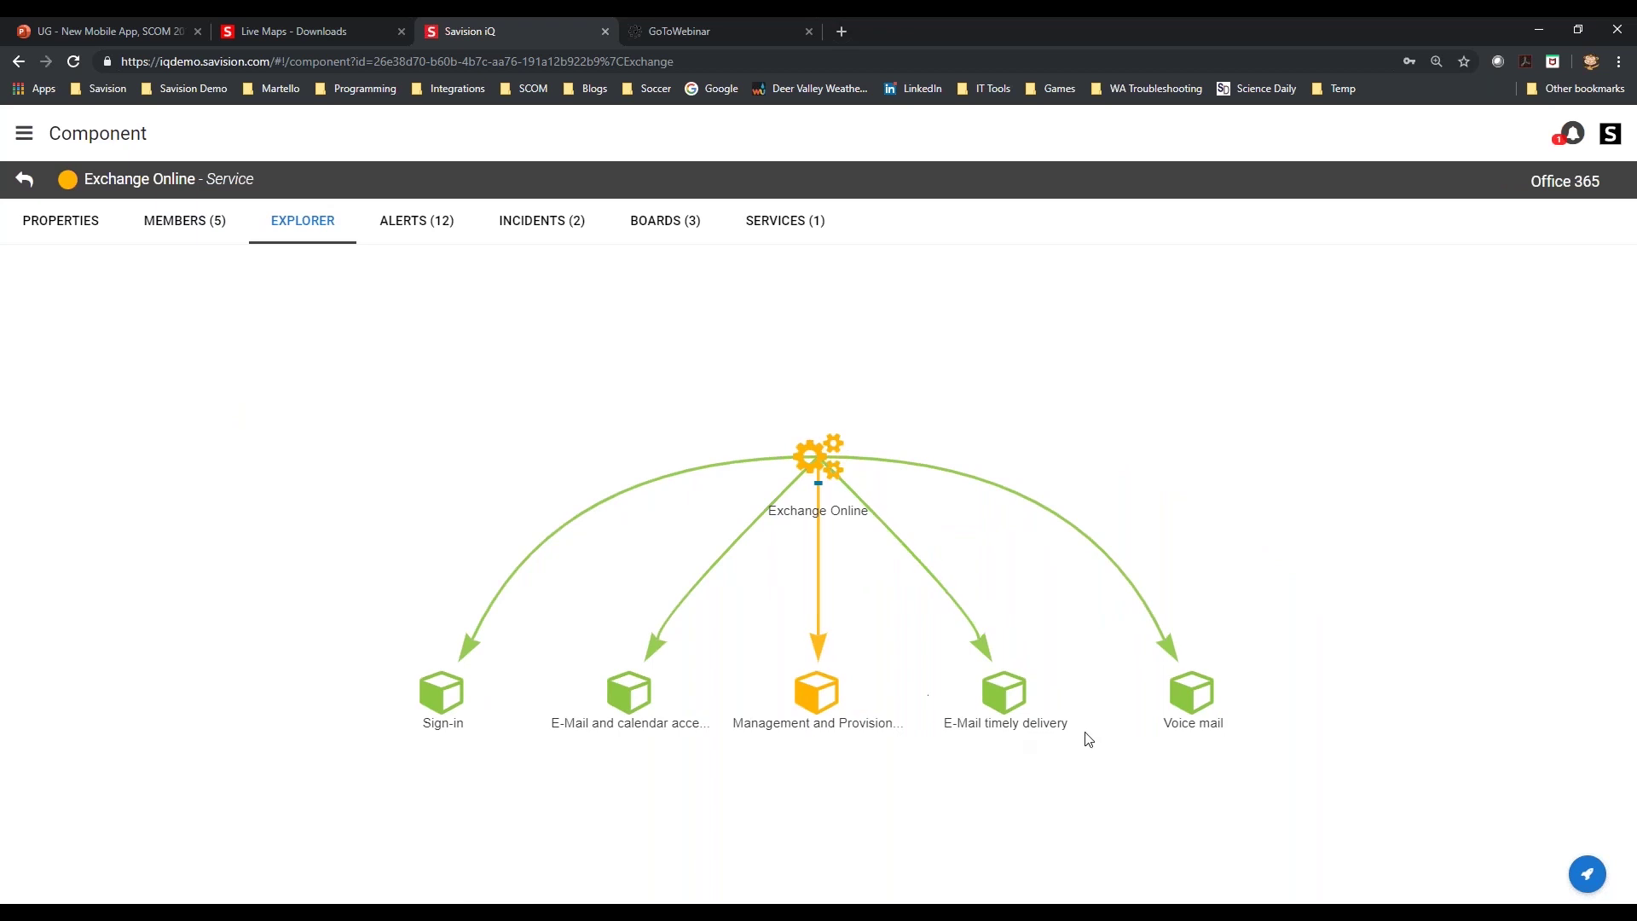
pyautogui.click(390, 223)
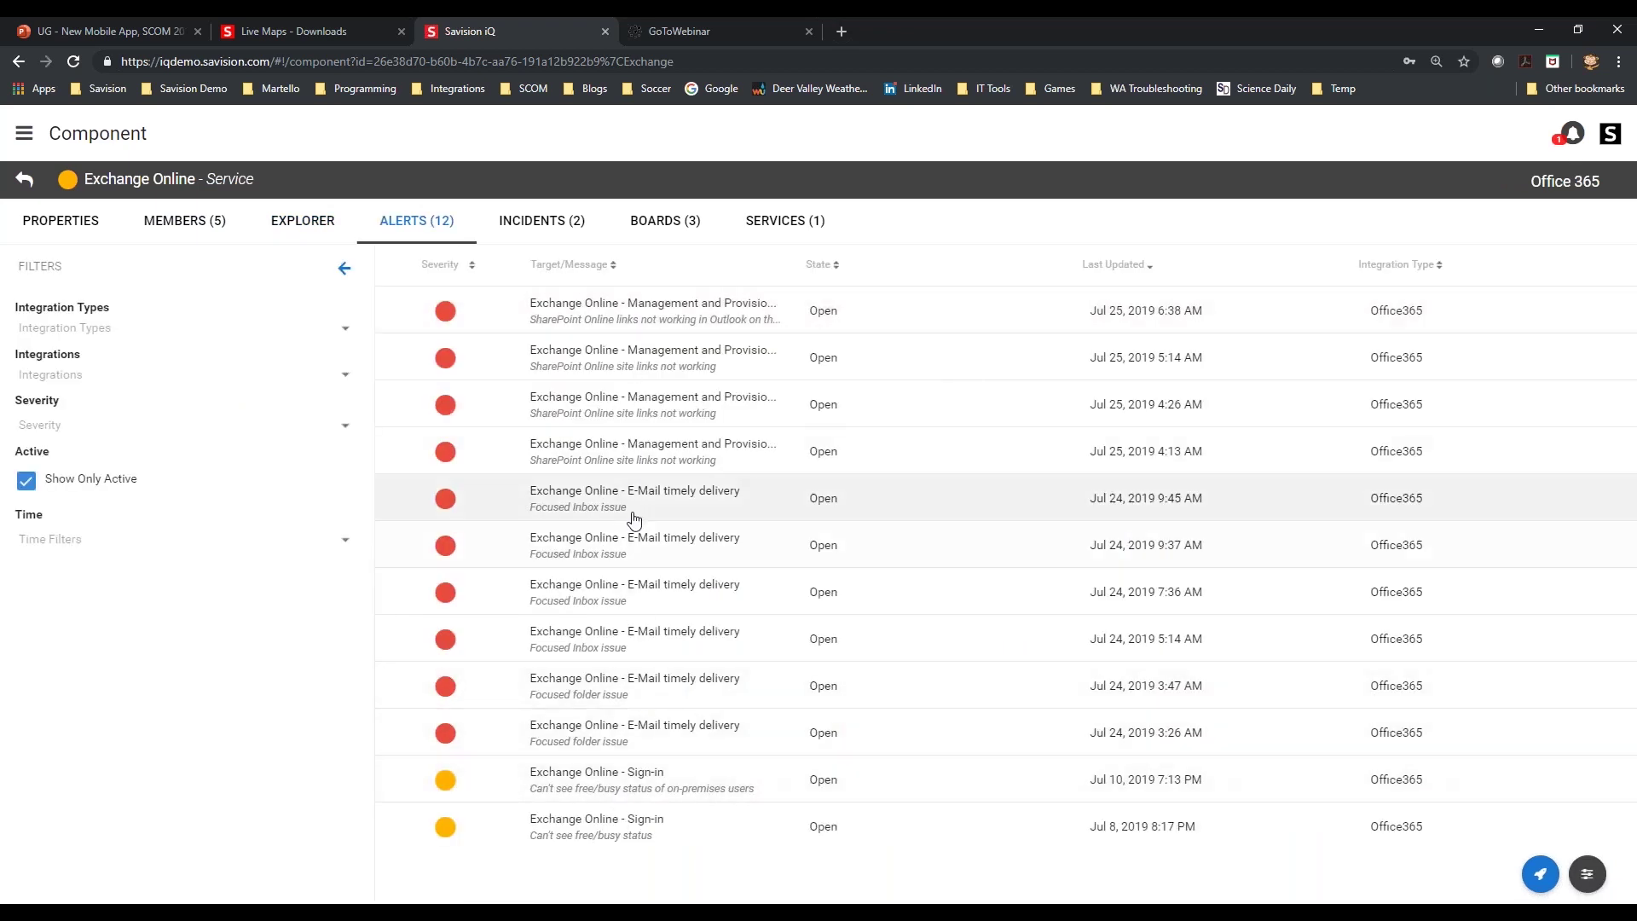
pyautogui.click(542, 223)
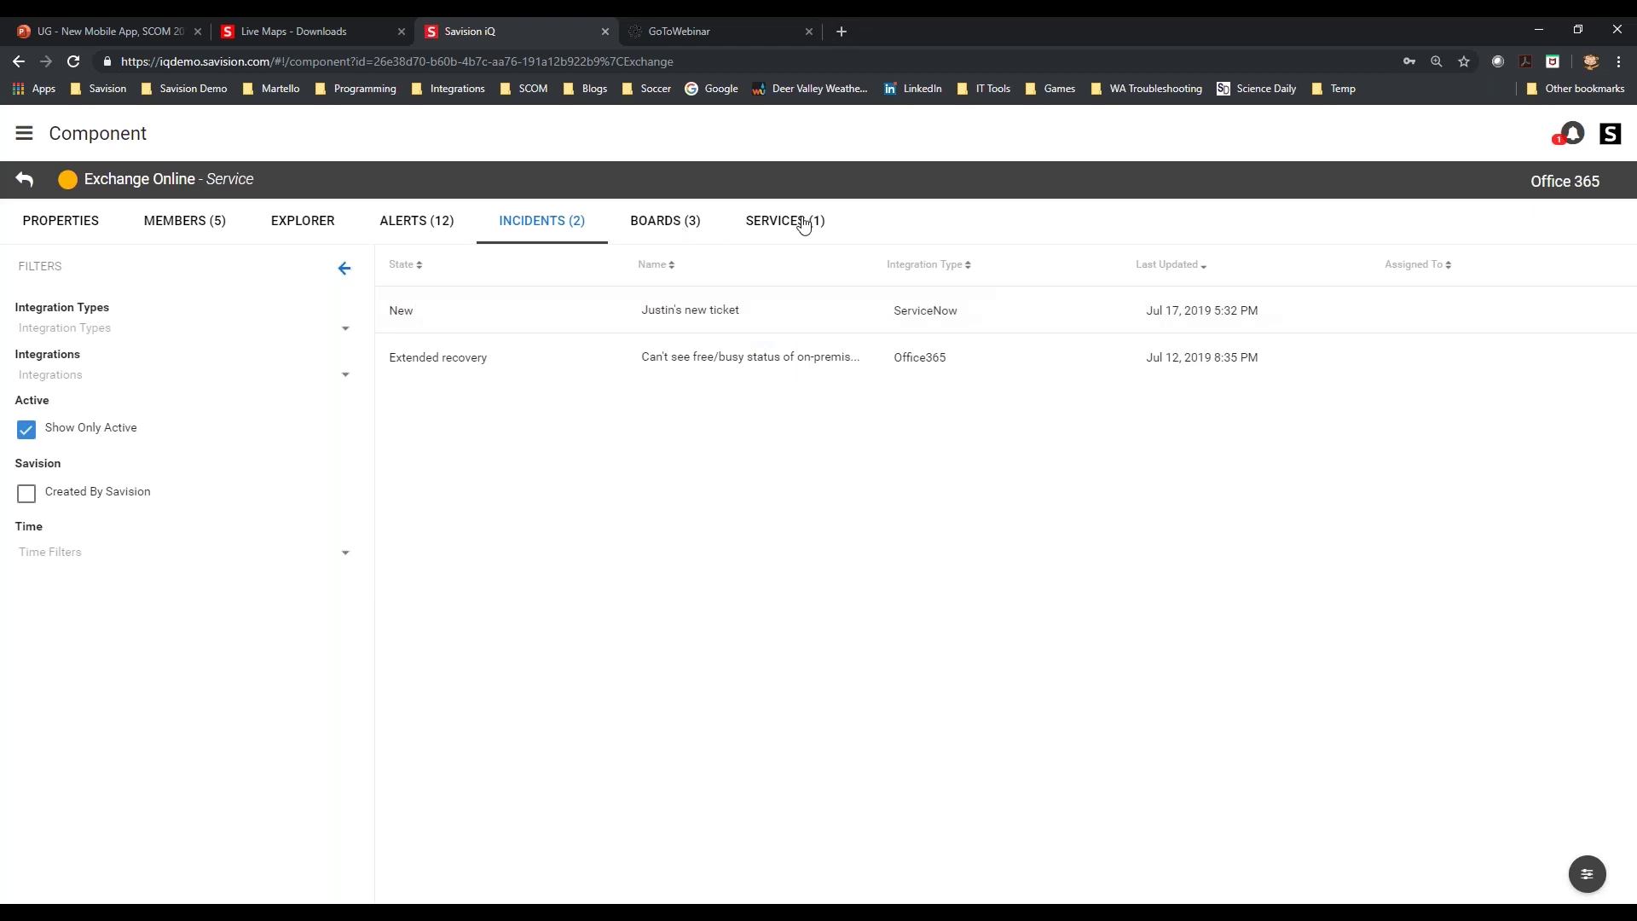
pyautogui.click(682, 224)
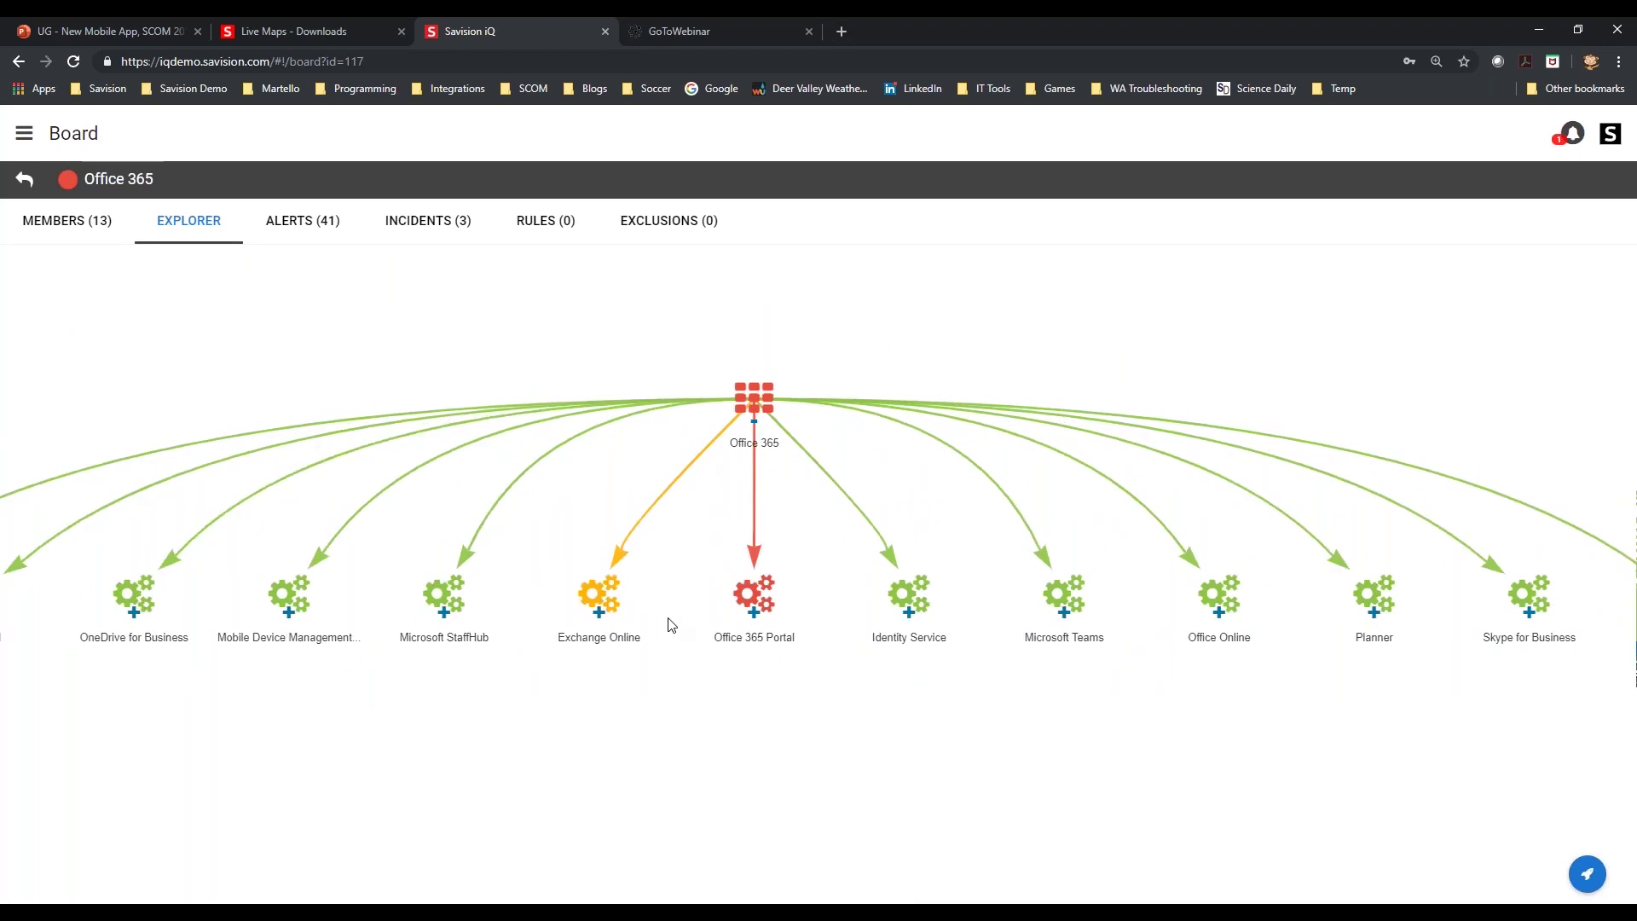
# Expand Office 365 Portal, inspect its Administration component, then collapse the branch
pyautogui.click(753, 601)
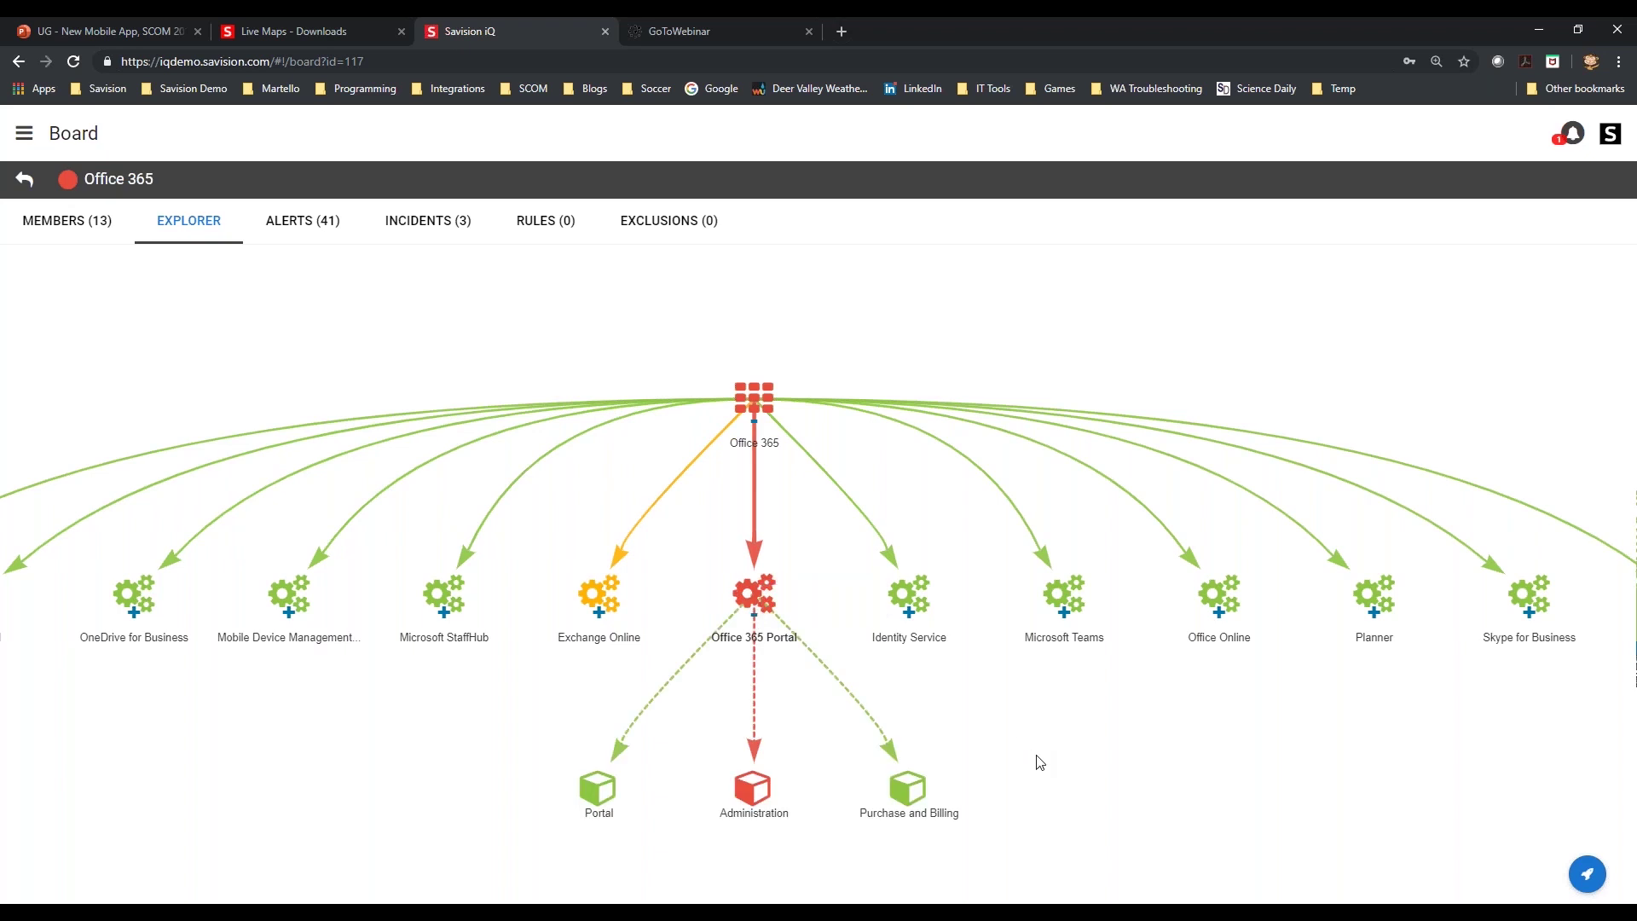
pyautogui.click(725, 715)
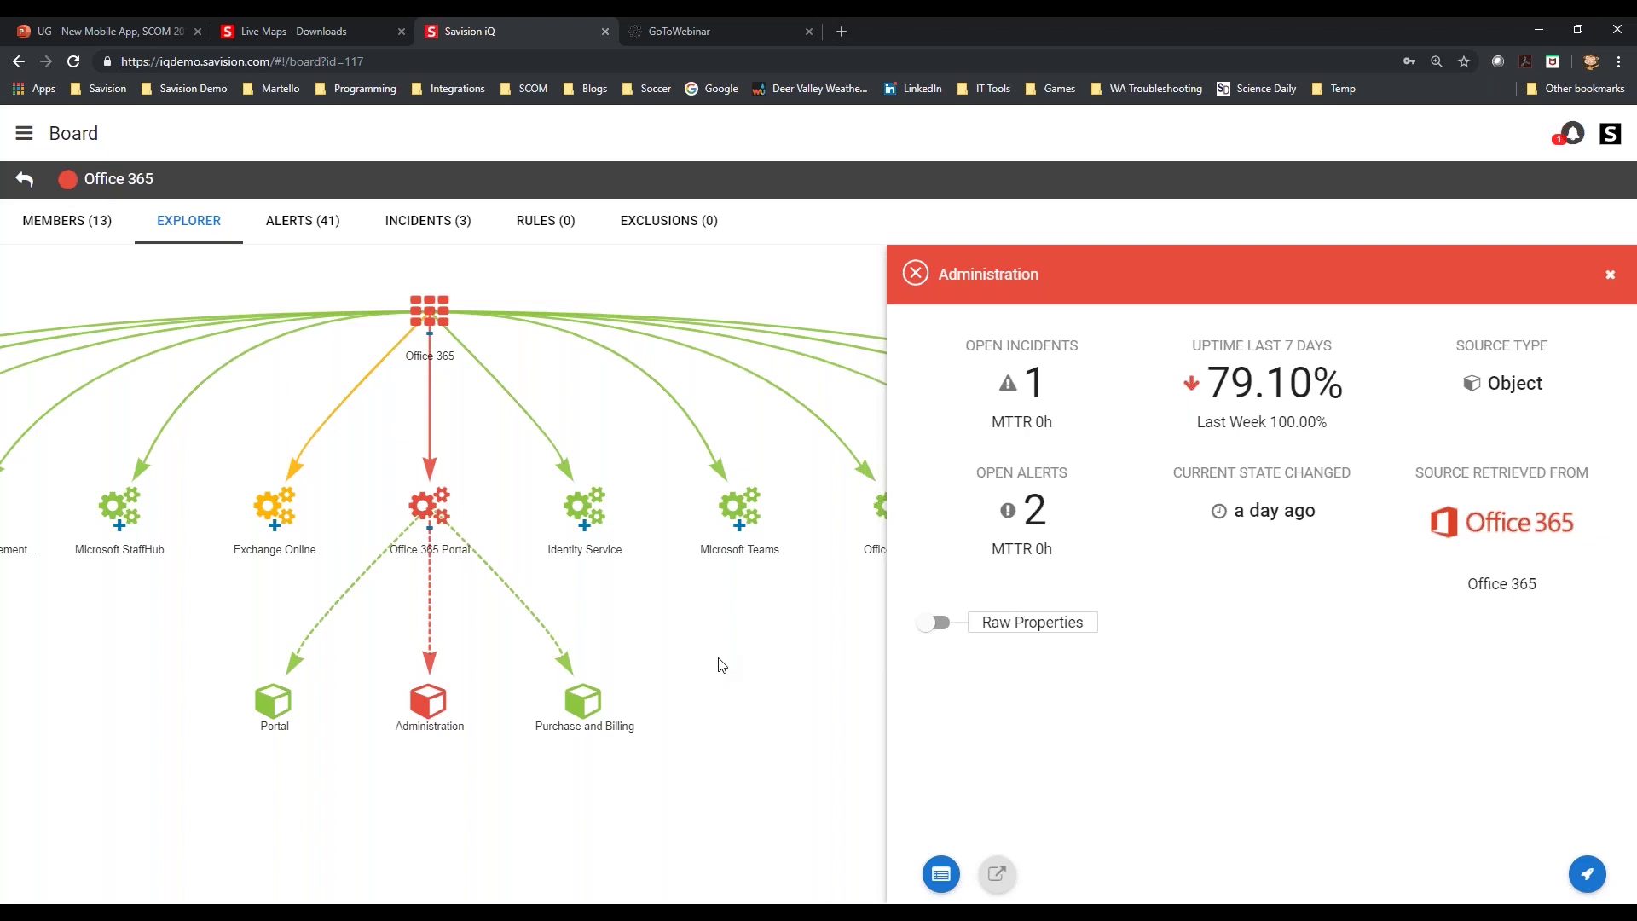
pyautogui.click(1610, 274)
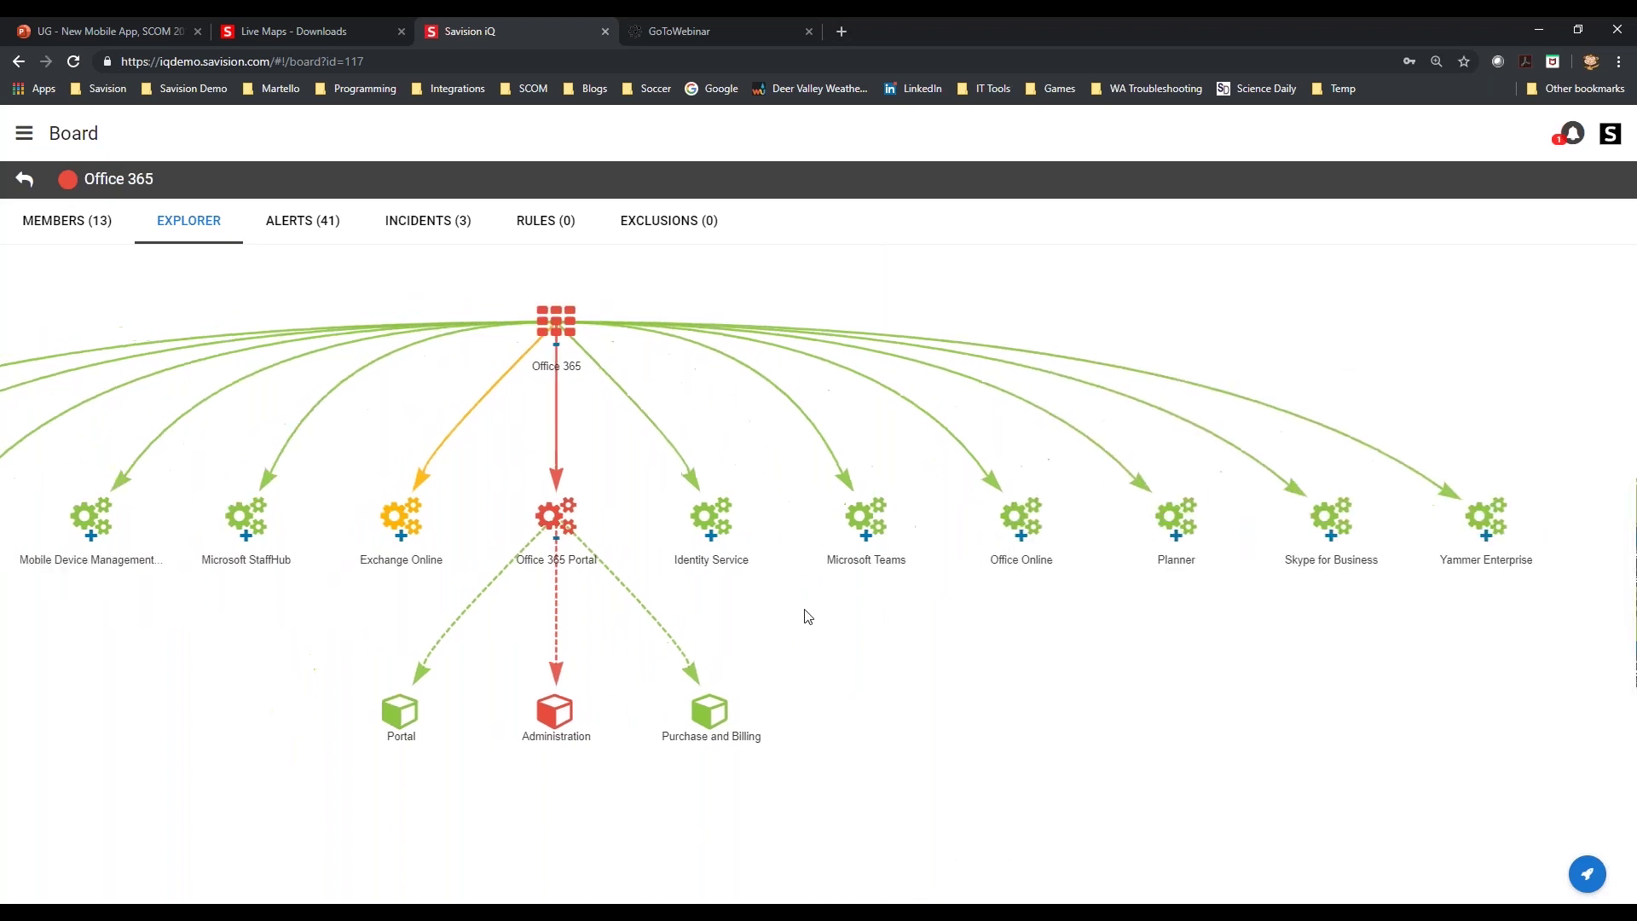
pyautogui.click(556, 522)
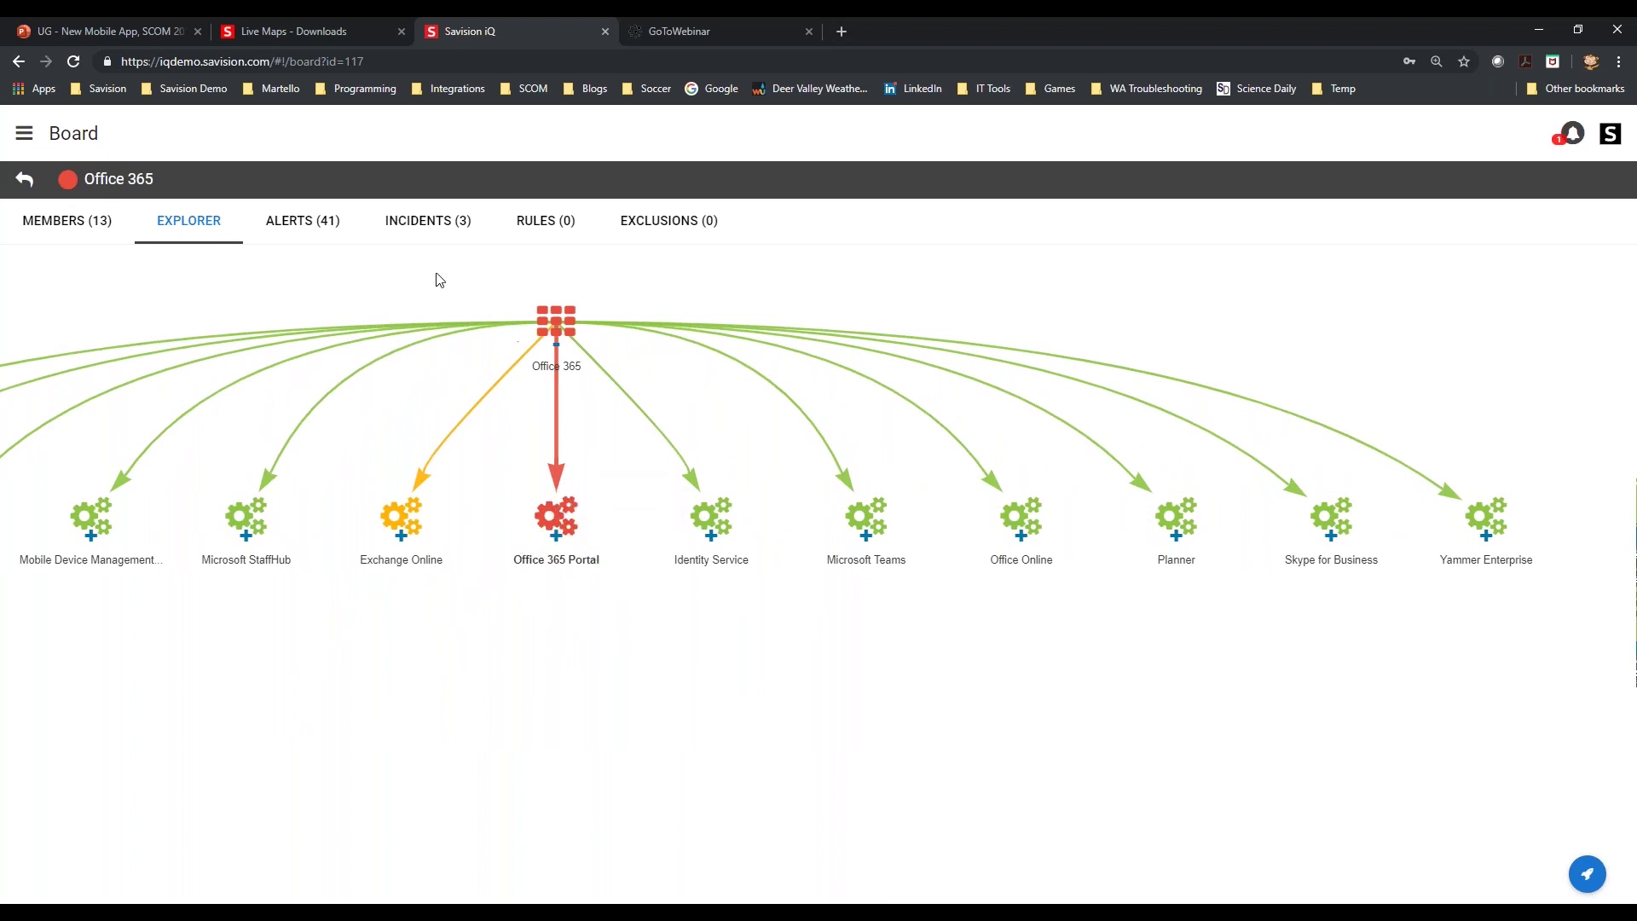
# Return to the Home search page via the navigation menu
pyautogui.click(23, 133)
pyautogui.click(80, 181)
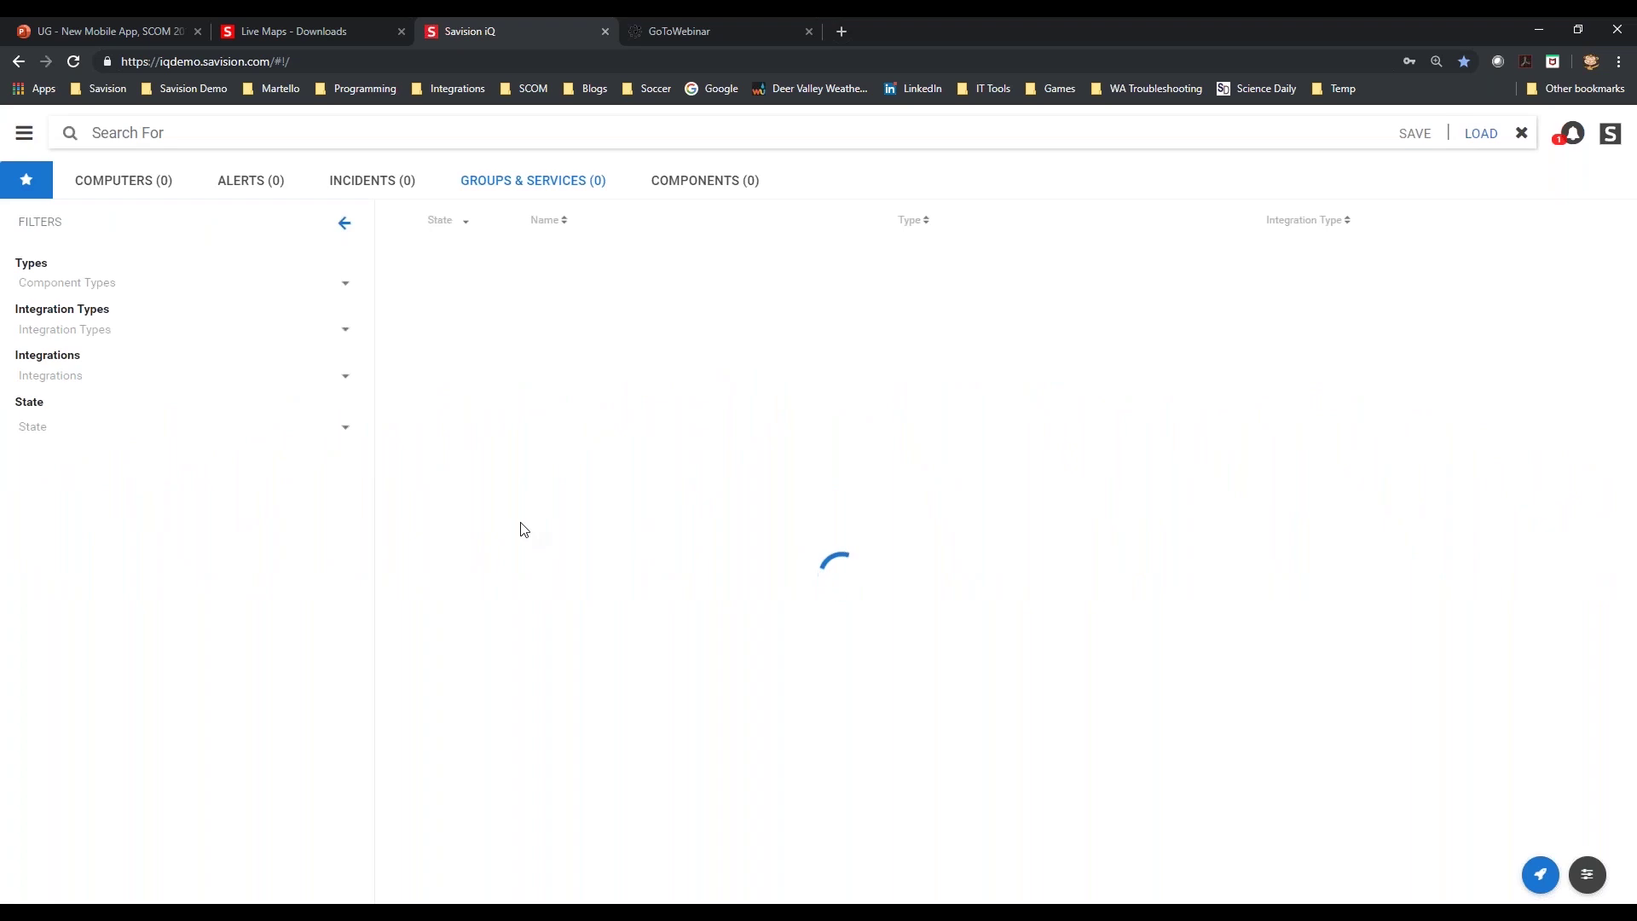